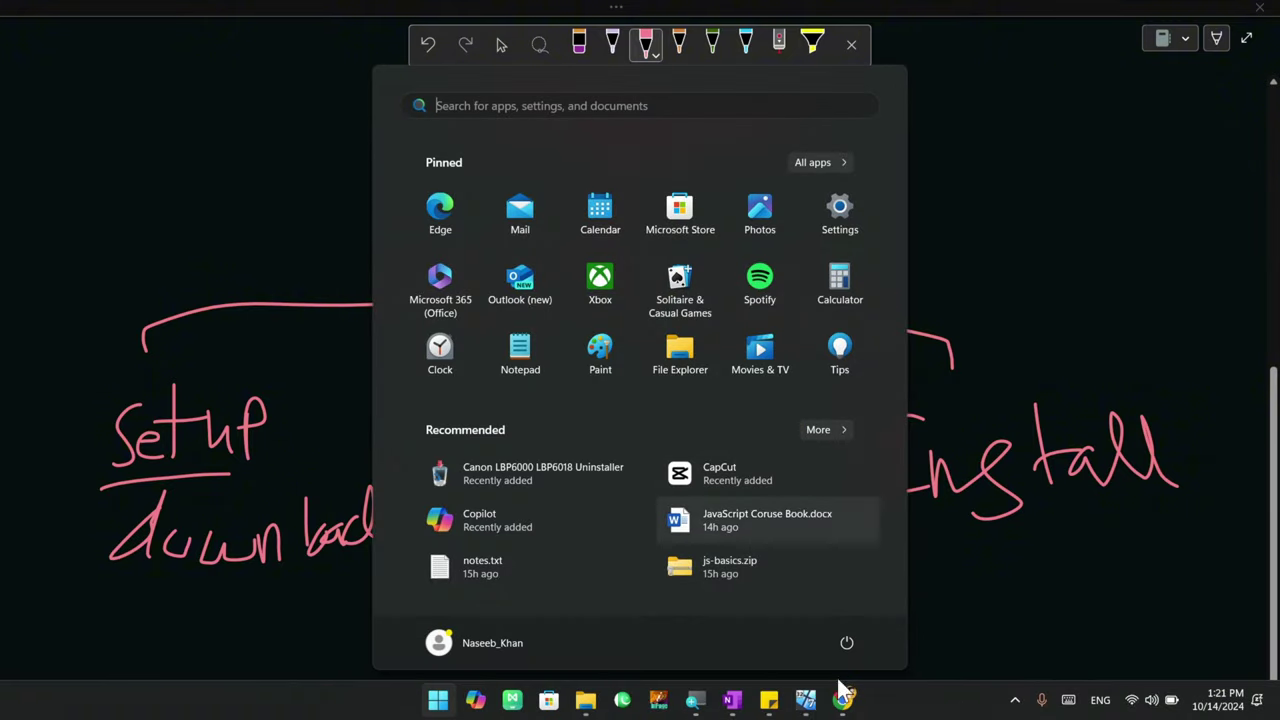
- View the VLC download page and the installer in the Downloads folder, and return to the Inbuilt Tools list in the notes
click(830, 705)
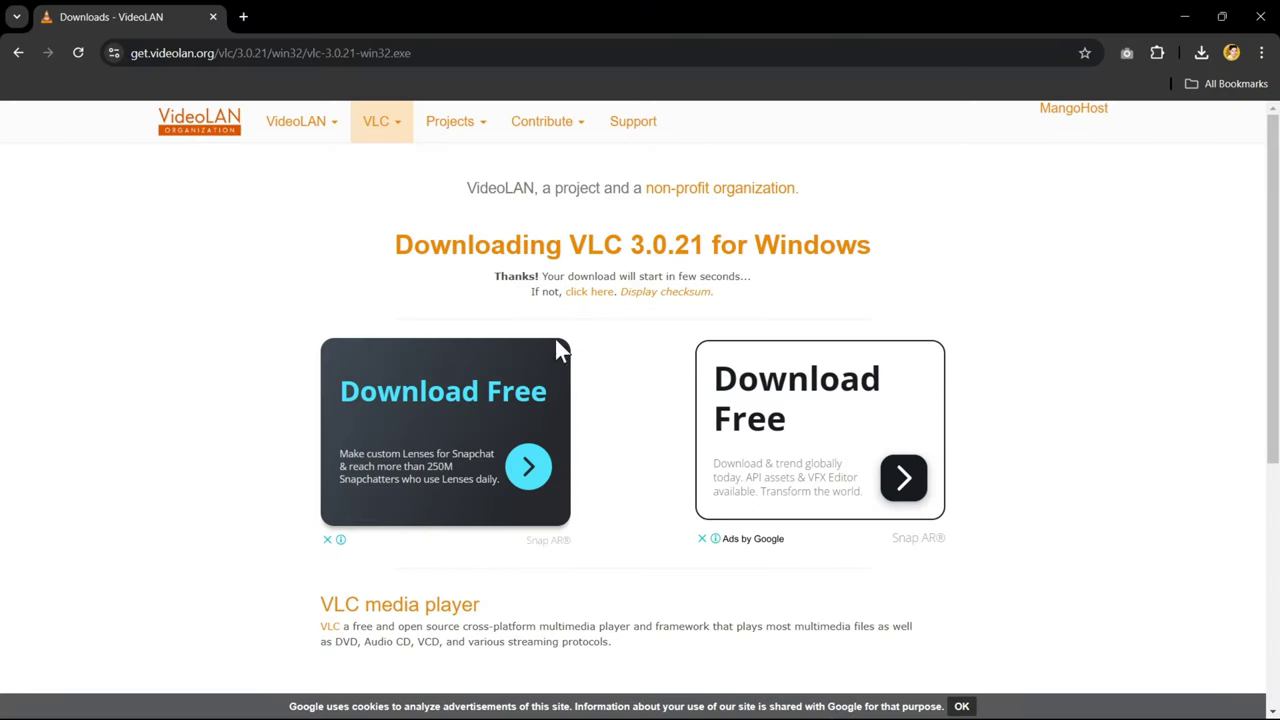
key(alt+Tab)
mouse_move(381, 200)
mouse_down()
mouse_move(186, 259)
mouse_move(243, 223)
mouse_move(394, 192)
mouse_up()
click(202, 204)
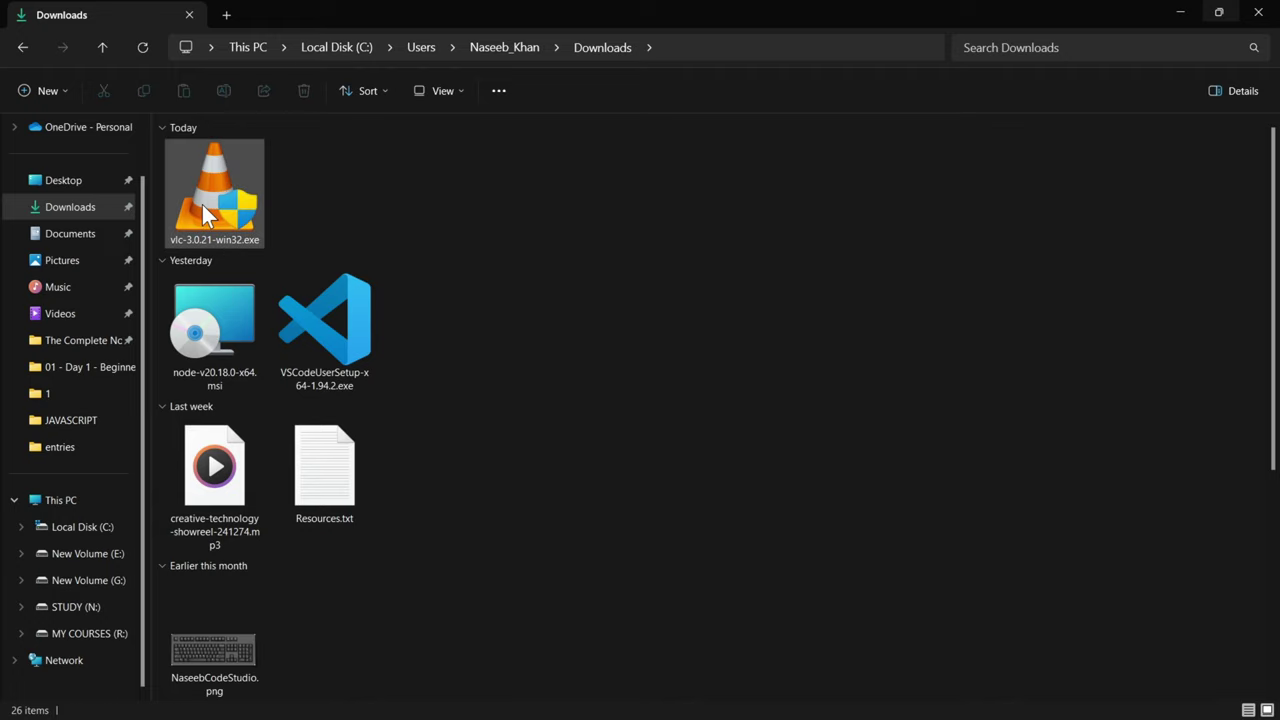
click(1274, 11)
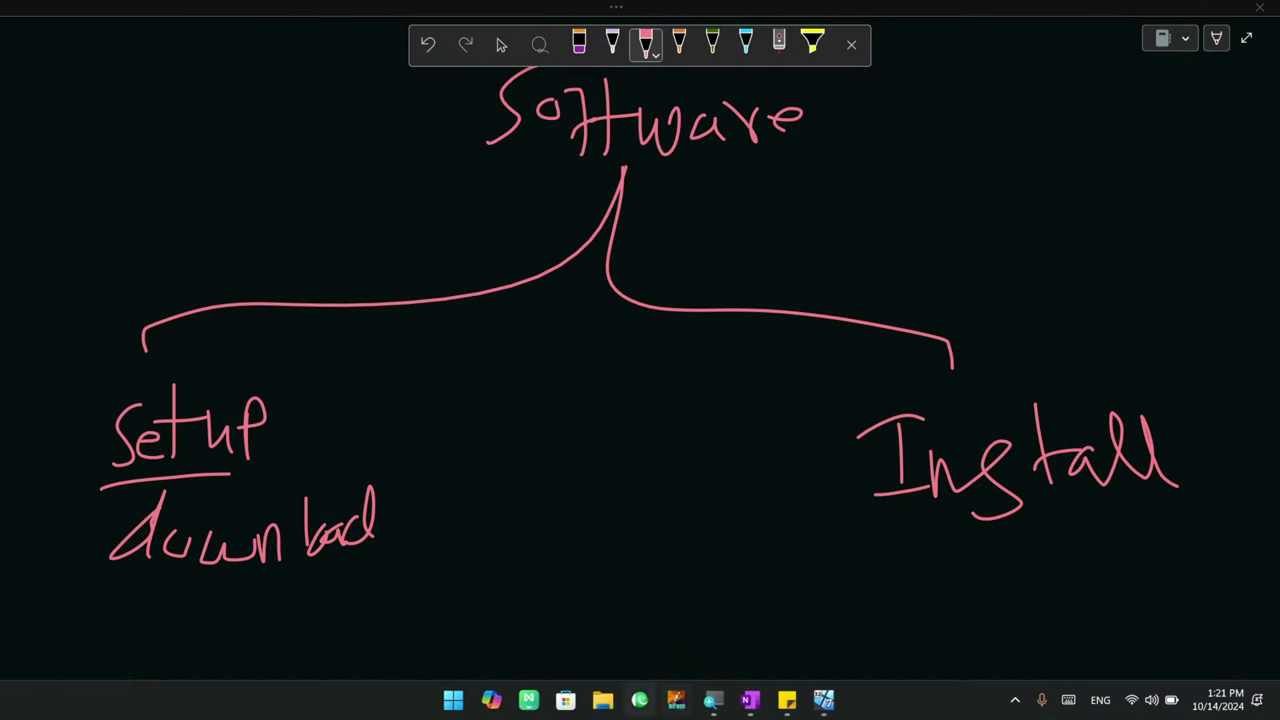
scroll(640, 400, up, 6)
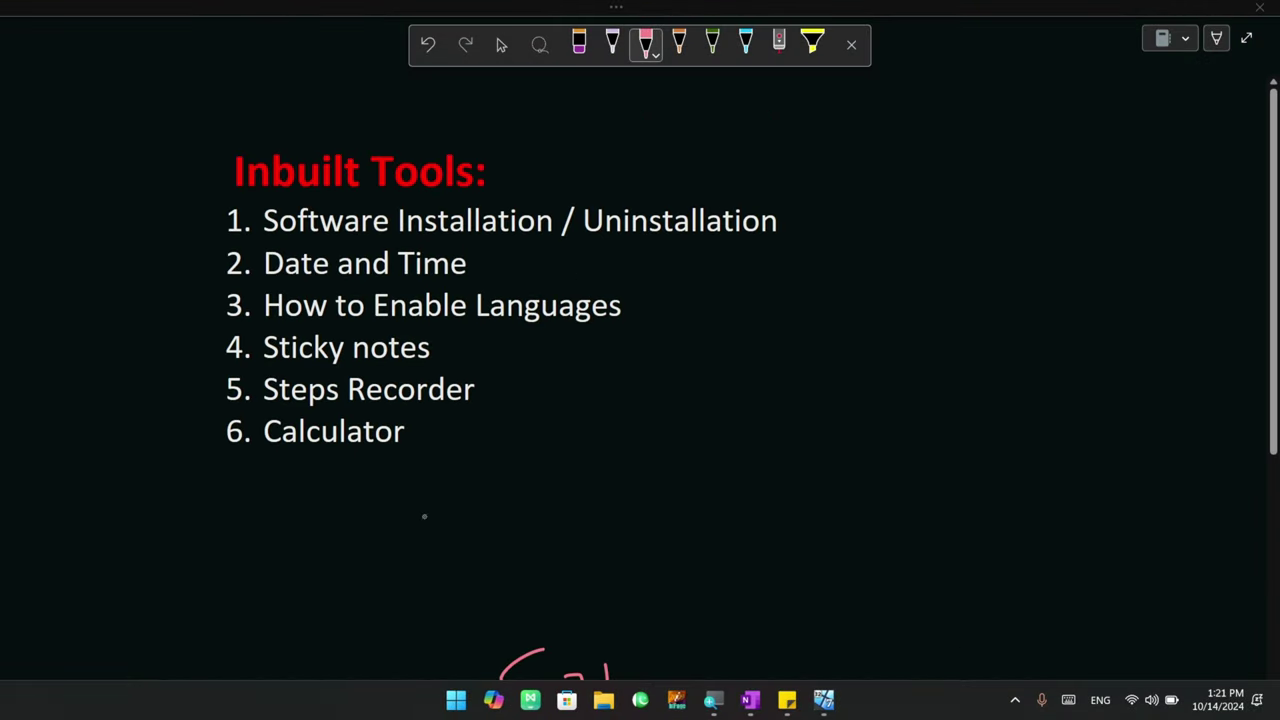
- Search Windows for Control Panel and open it
click(455, 699)
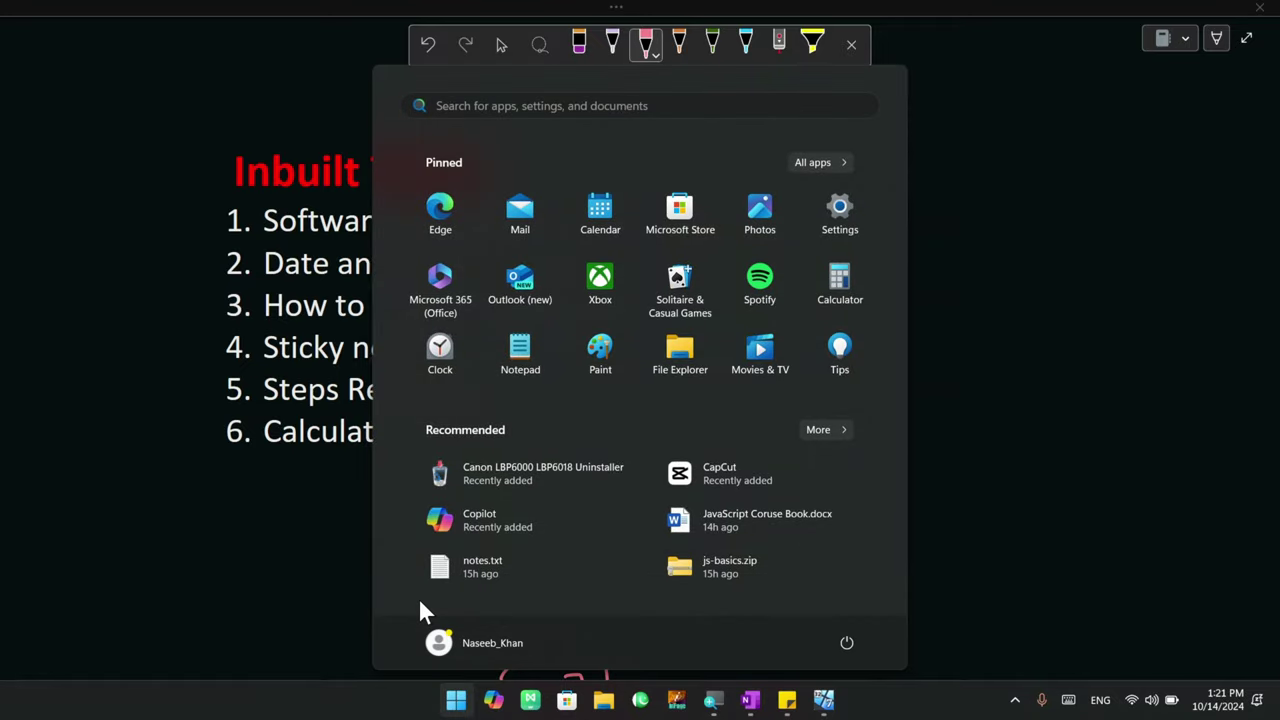
text(control Panel)
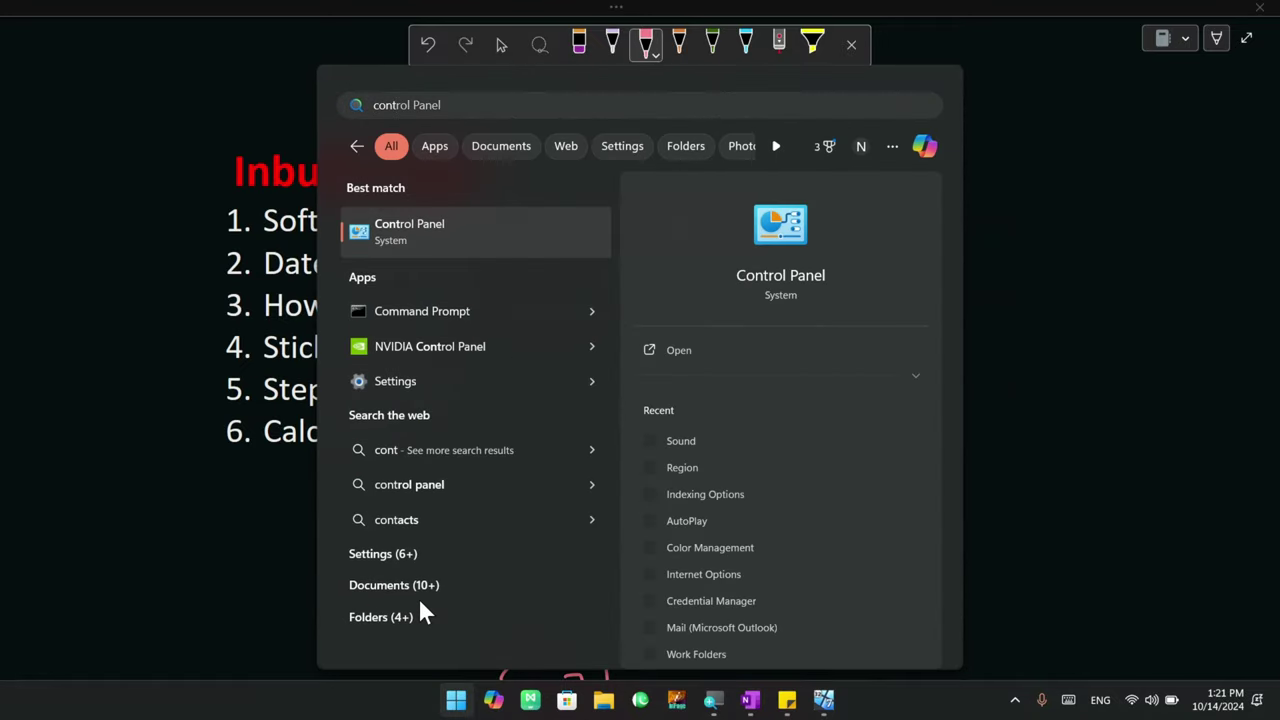
key(Return)
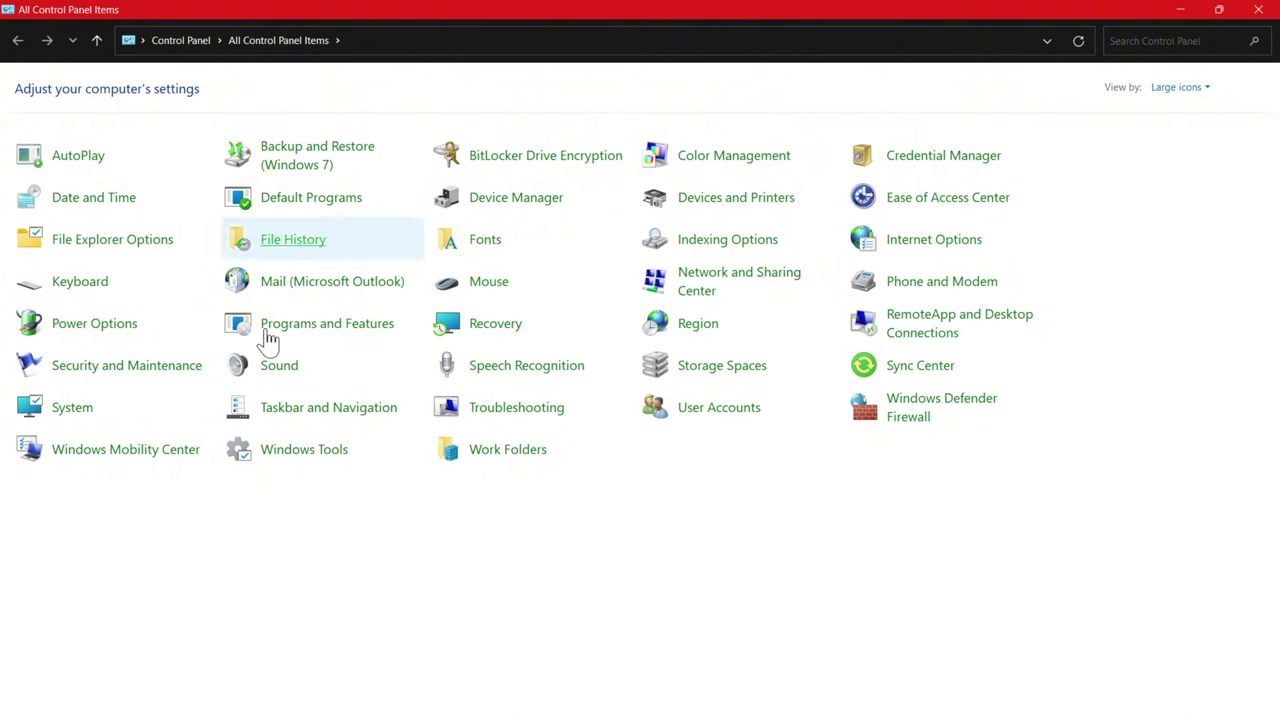
- Open the date and time settings and try raising the clock's minutes to 30 and lowering them again
click(75, 203)
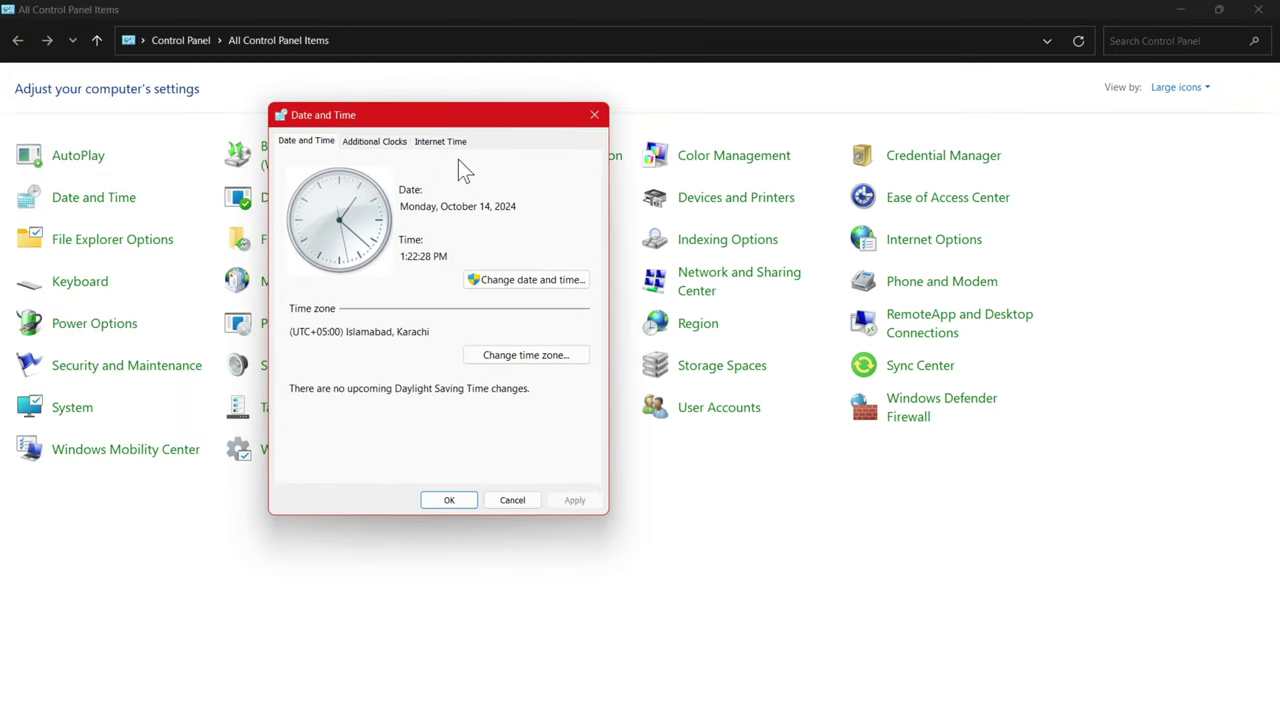
click(515, 282)
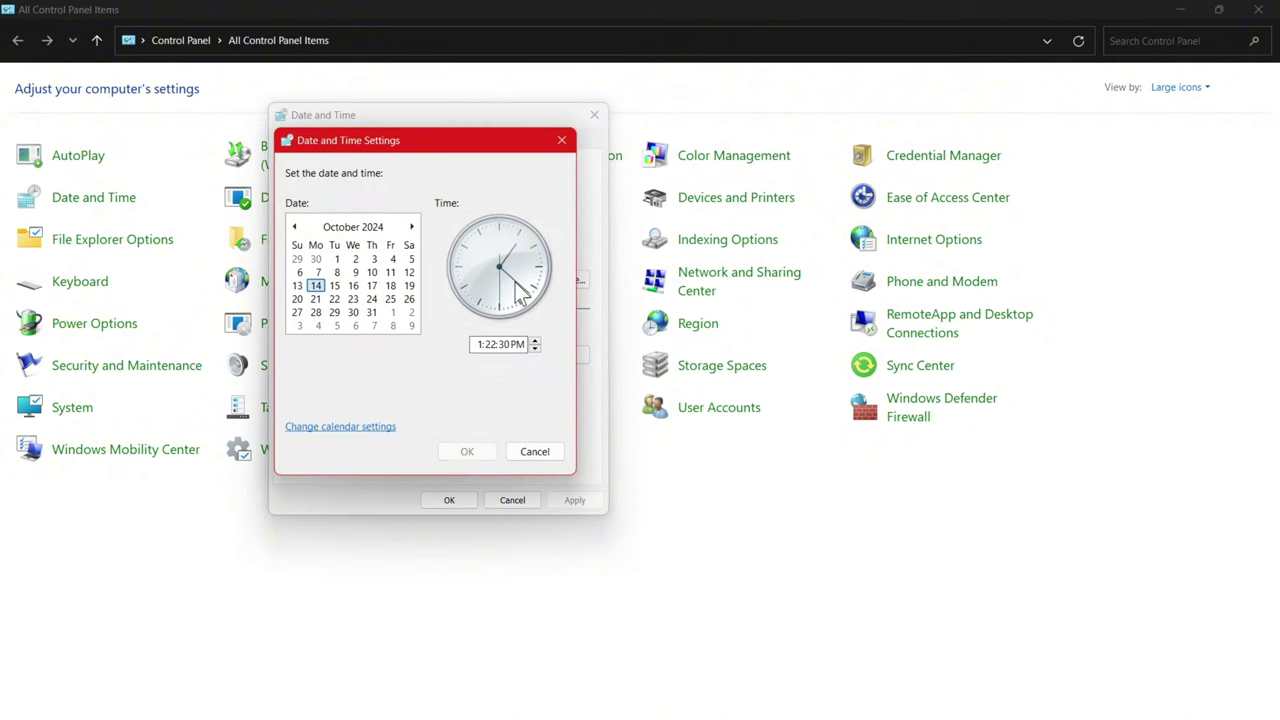
click(490, 344)
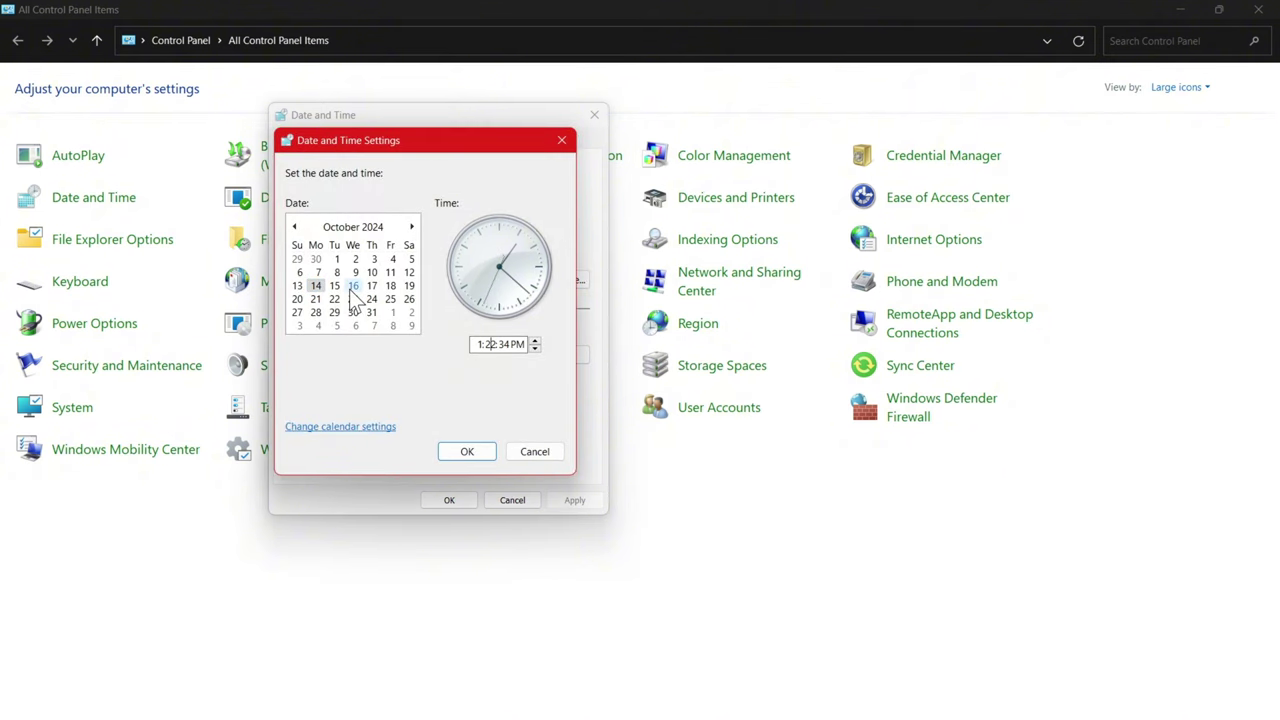
click(488, 344)
click(536, 339)
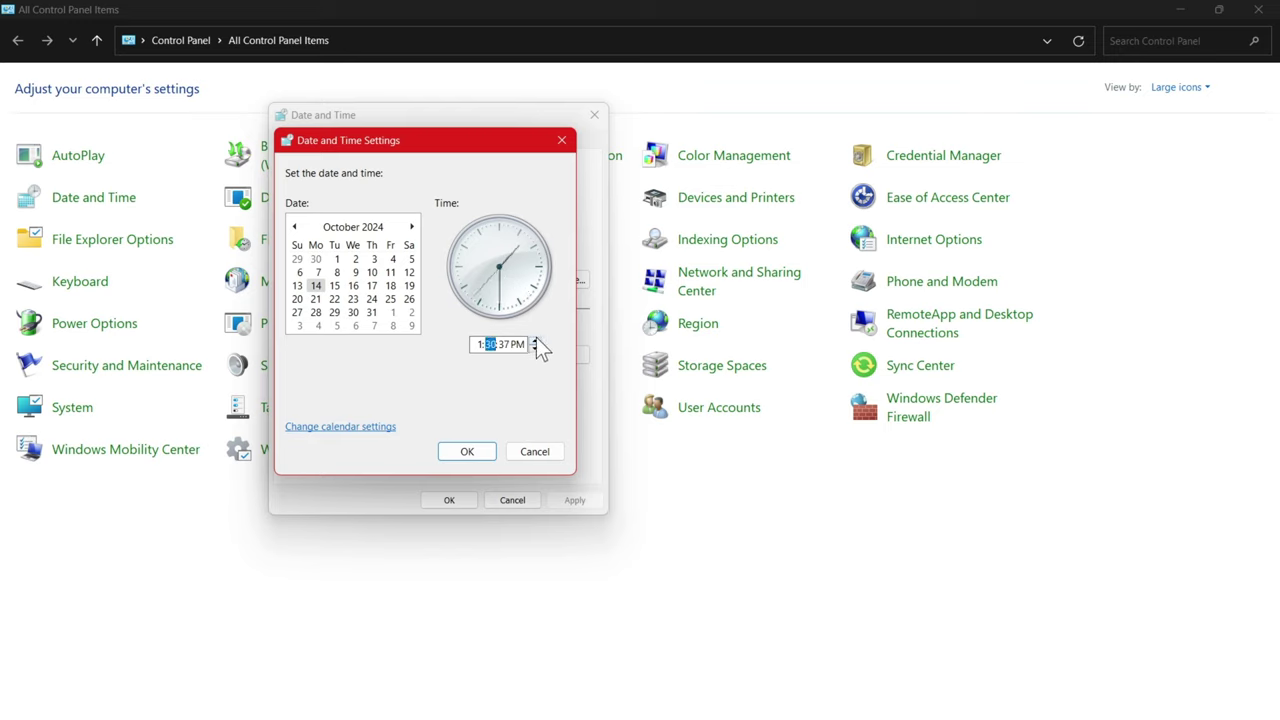
click(535, 349)
- Try October 16 and October 3, 2024 as the system date, and cancel both date and time dialogs
click(353, 285)
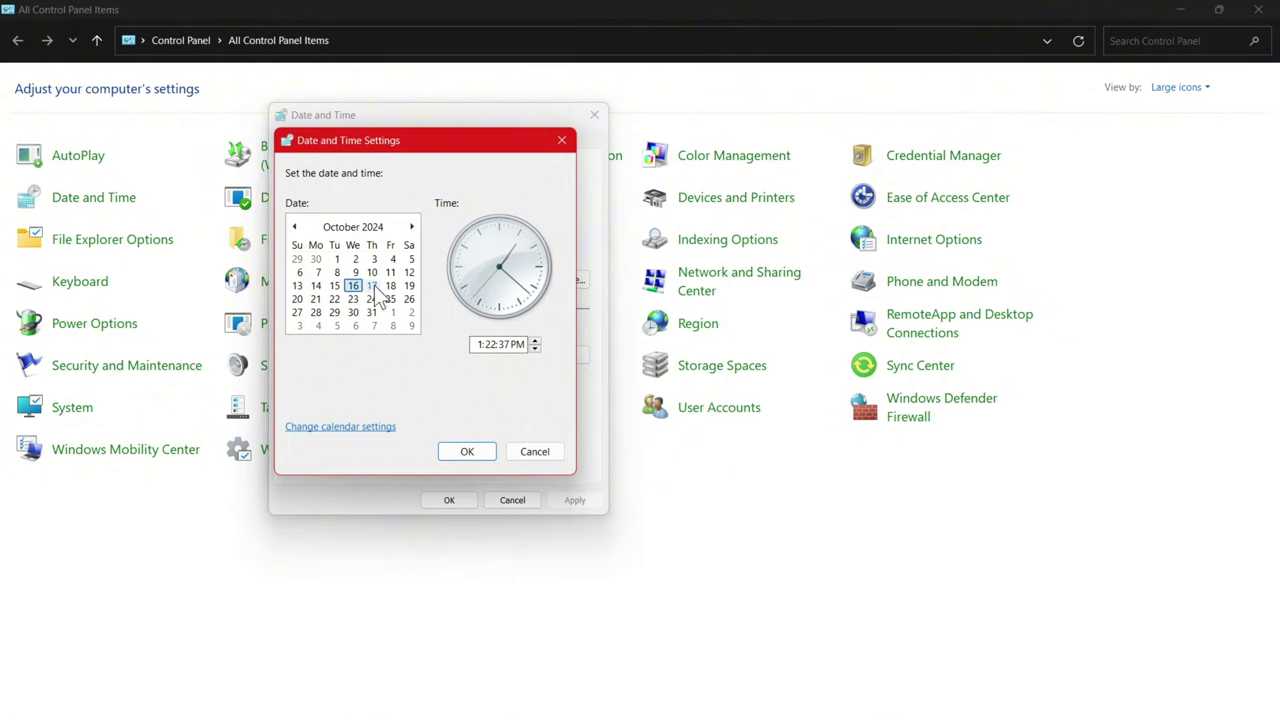
click(371, 262)
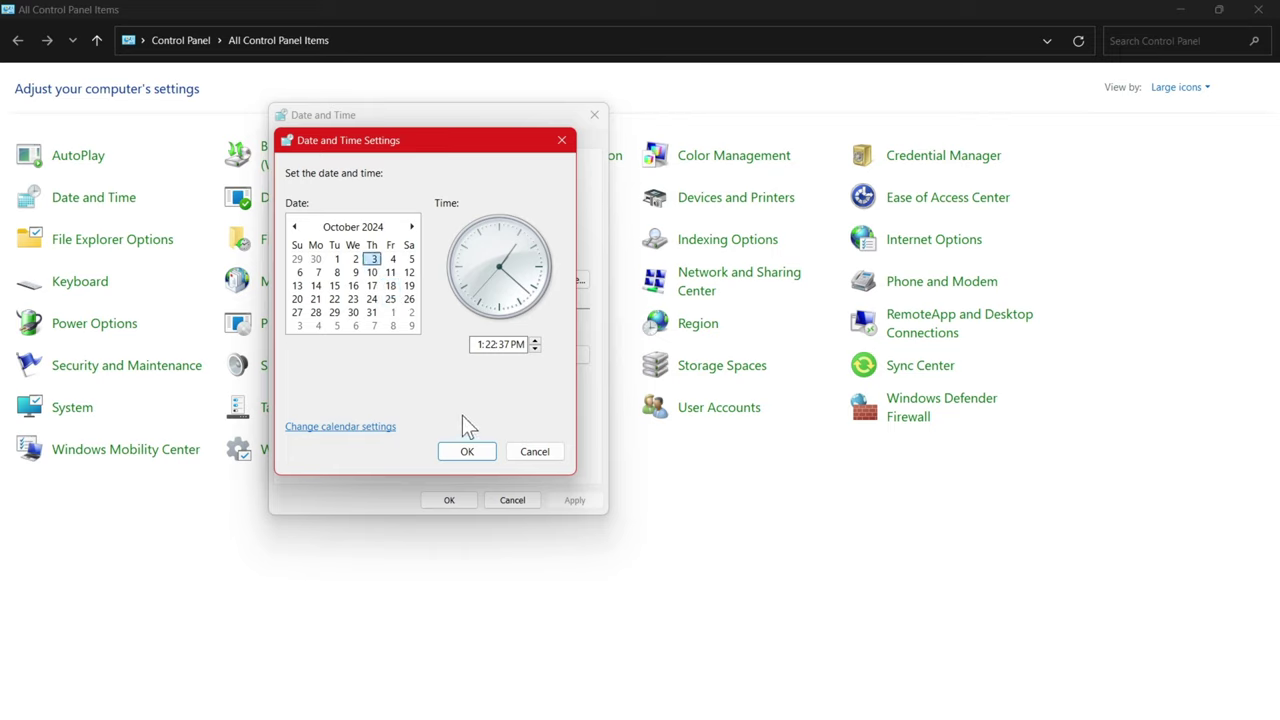
click(526, 453)
click(512, 500)
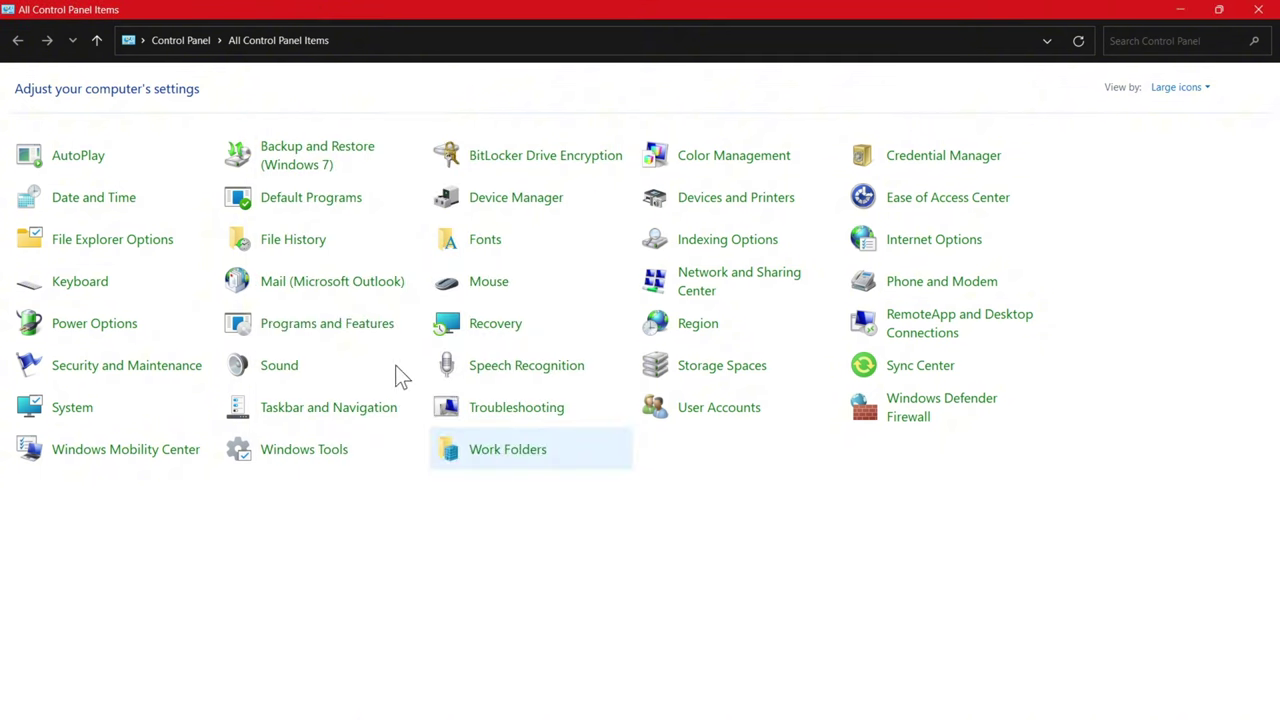
- Open the AutoPlay settings and examine the media types and the actions offered for removable drives
click(80, 160)
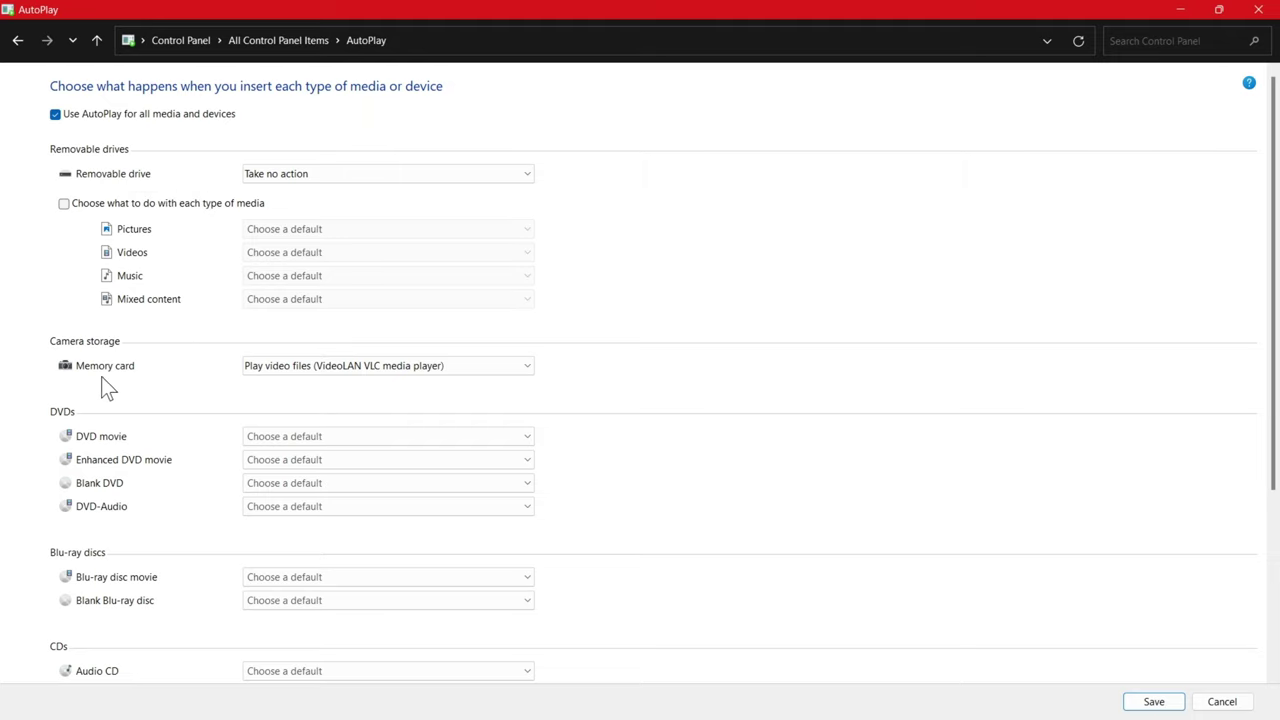
scroll(123, 378, down, 1)
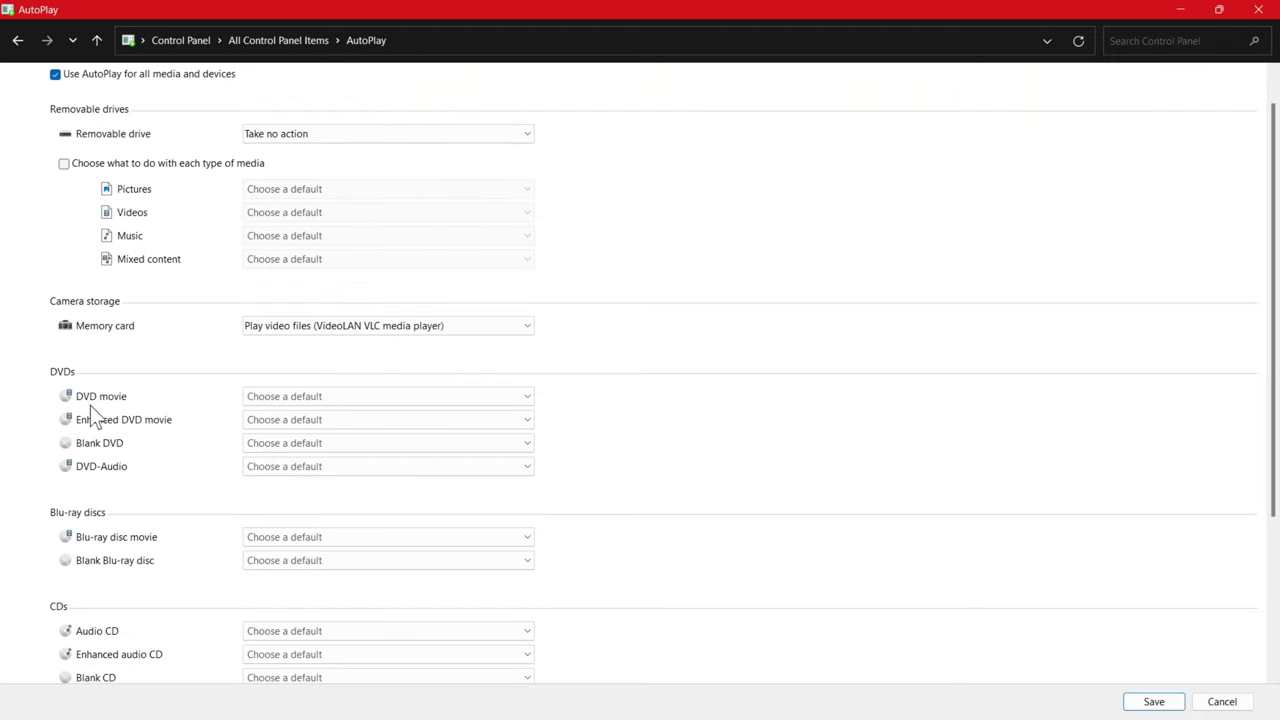
scroll(108, 462, up, 1)
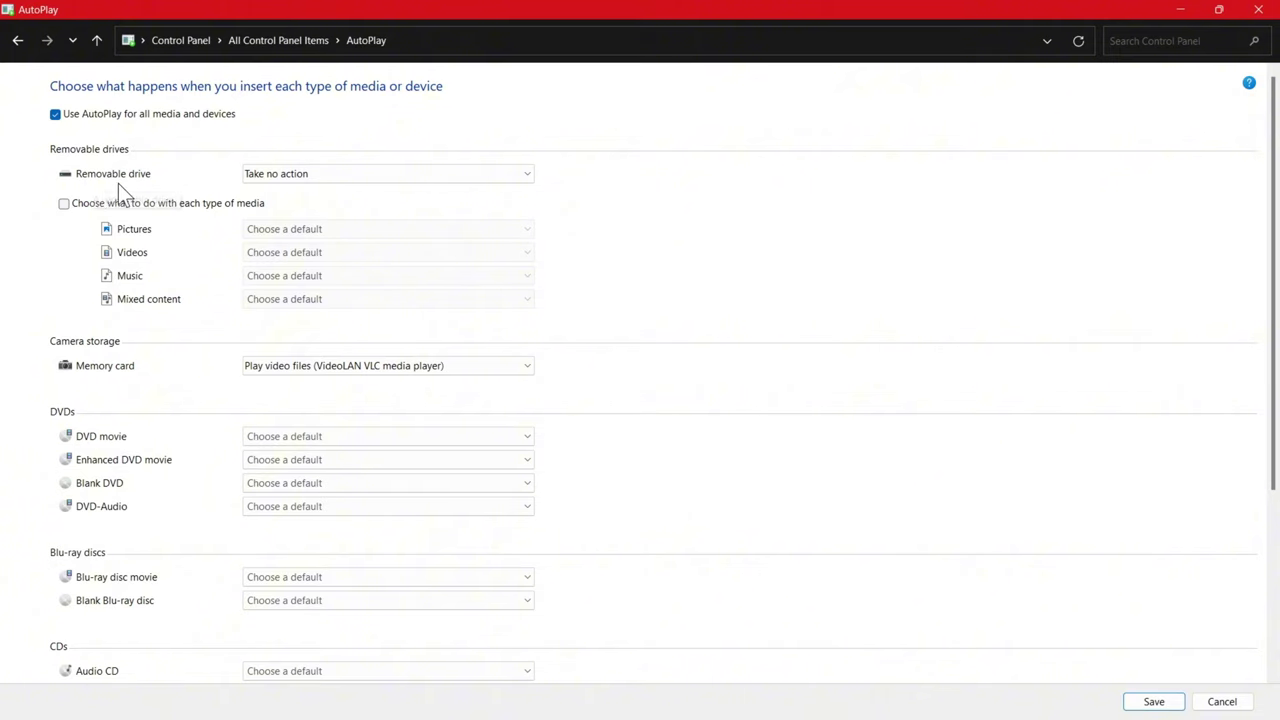
click(286, 174)
click(286, 174)
click(470, 177)
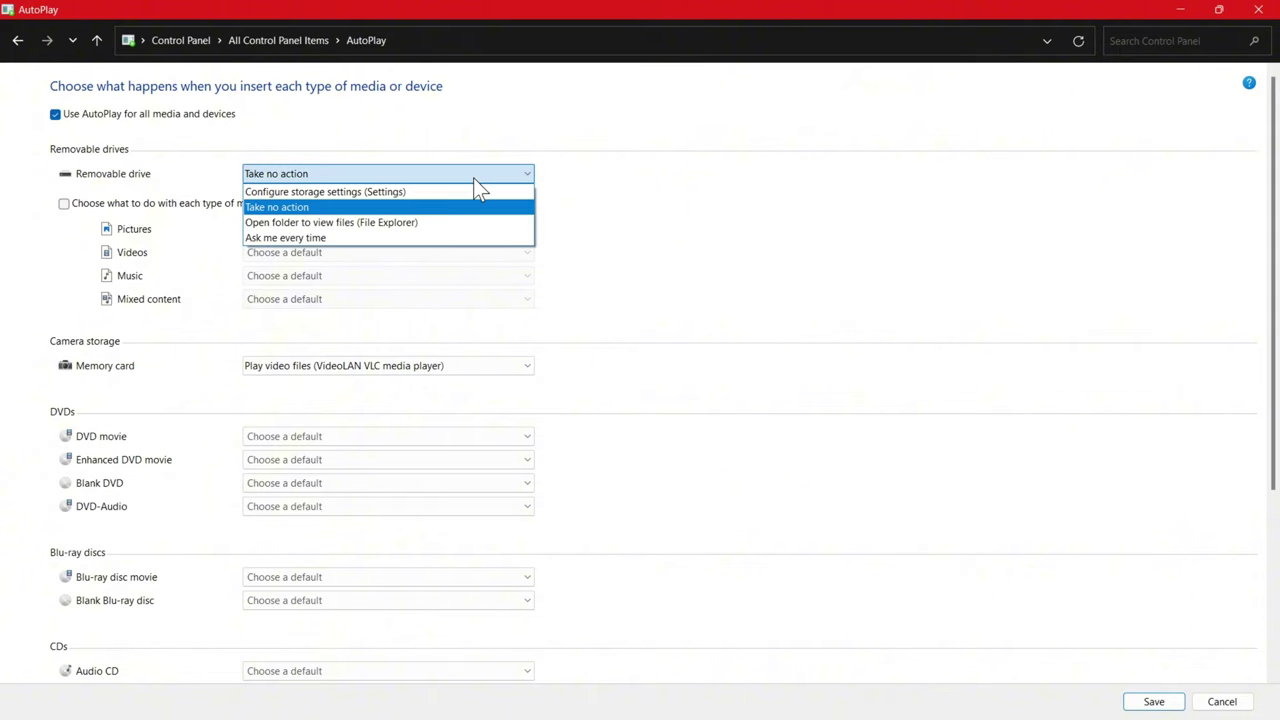
click(474, 178)
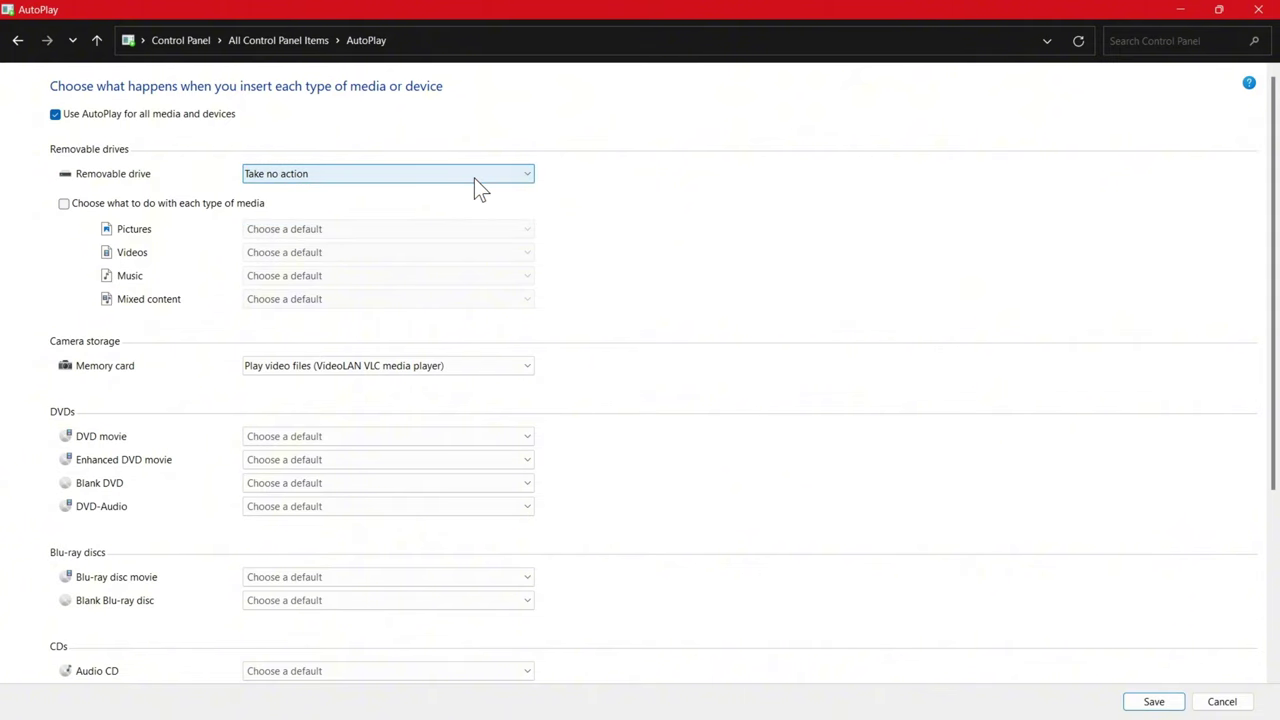
- Set the removable drive action to Open folder to view files (File Explorer), and toggle the separate choices per media type on and off
click(387, 180)
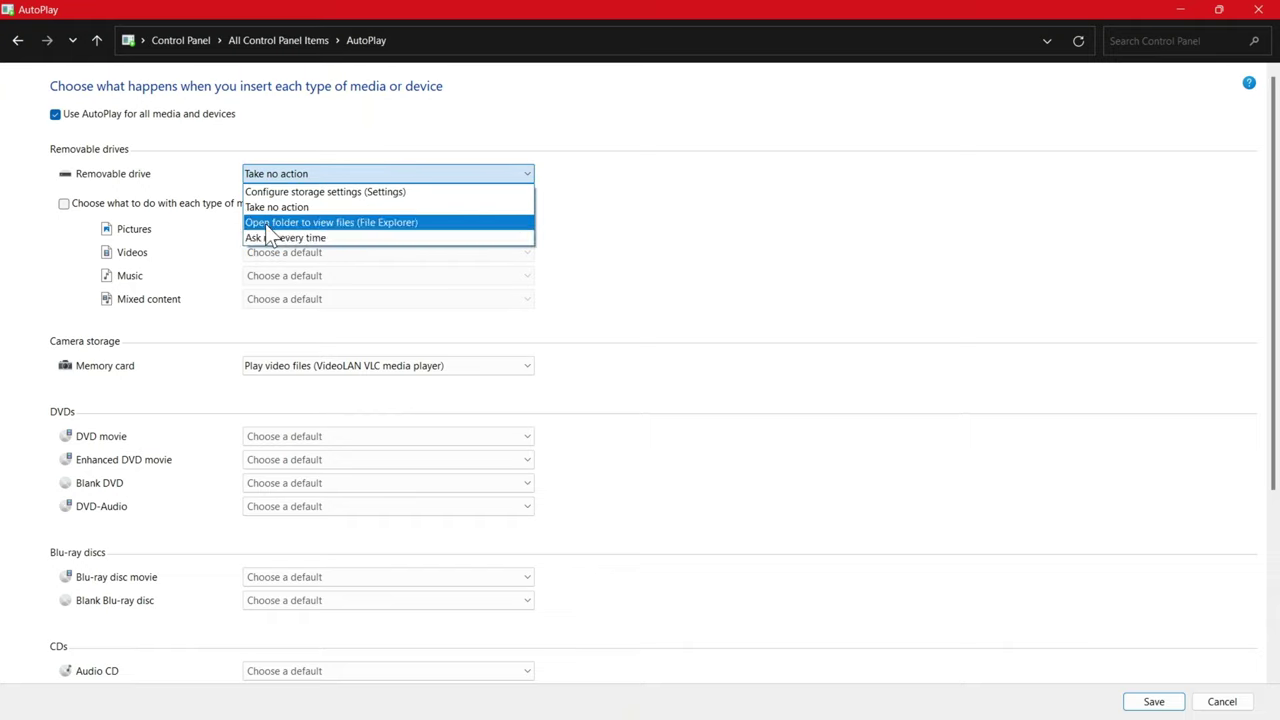
click(306, 223)
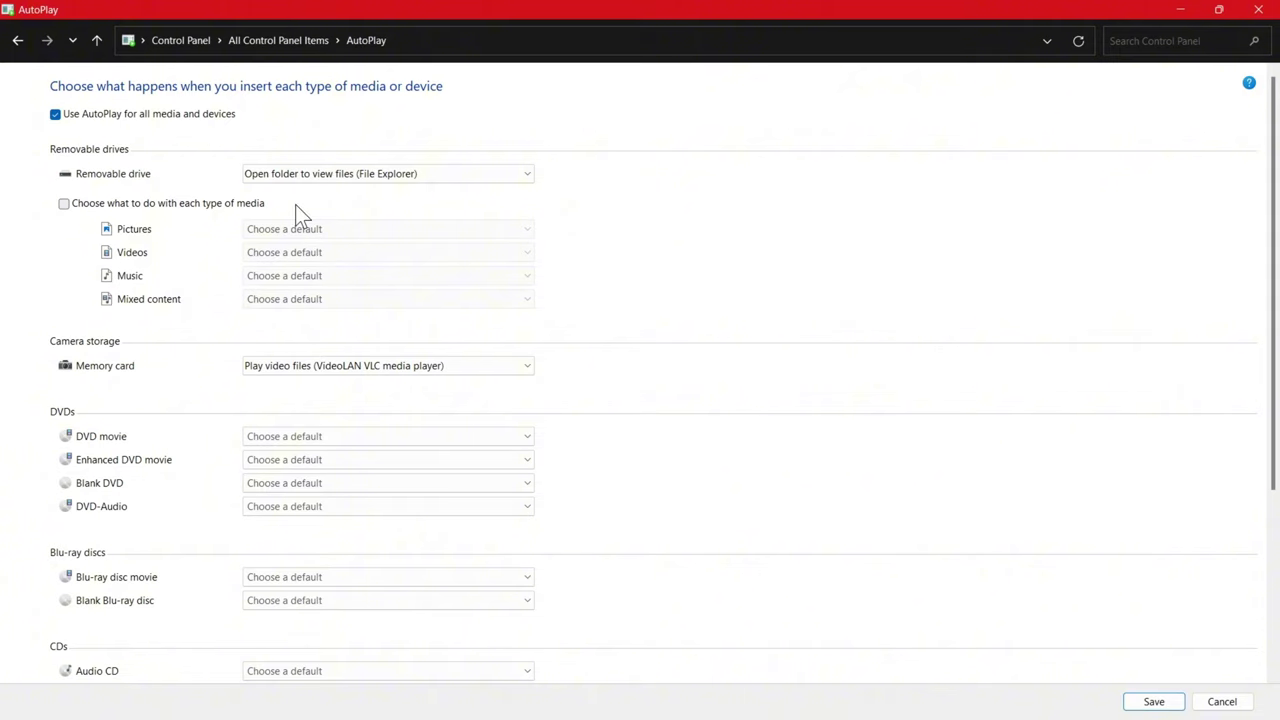
click(63, 203)
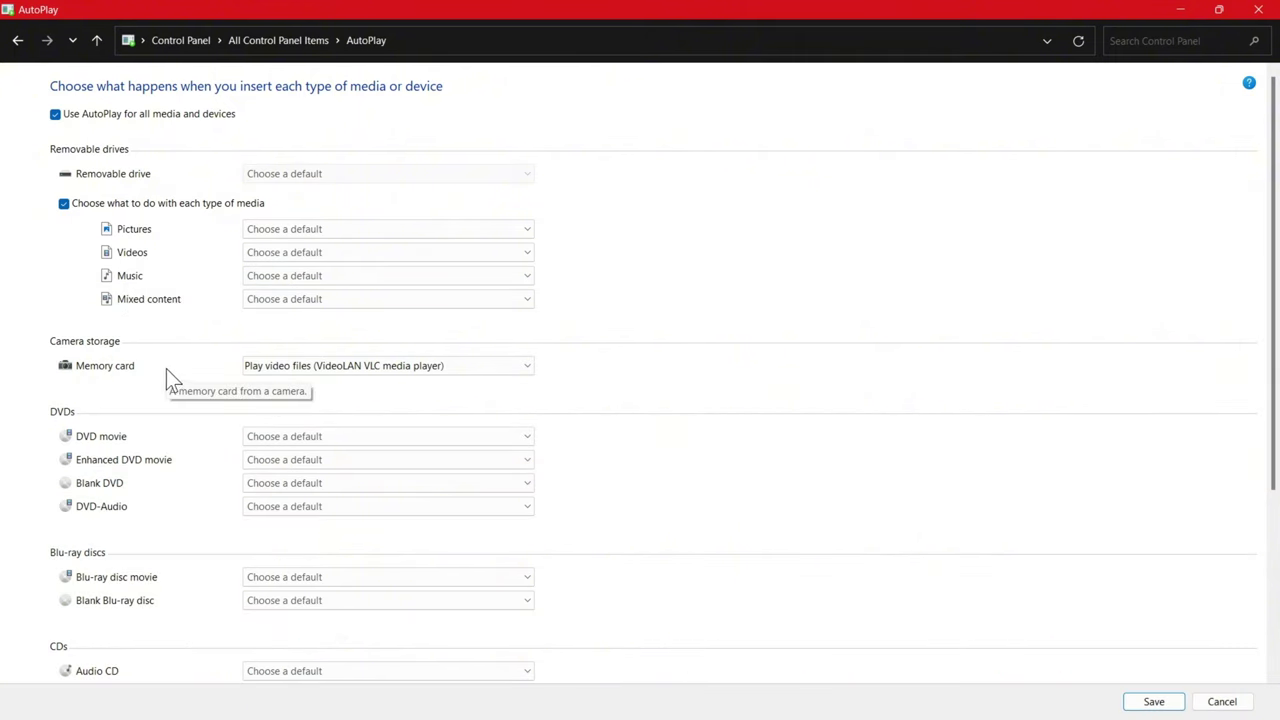
click(241, 201)
- Set the removable drive action back to Take no action and leave AutoPlay without saving
click(291, 174)
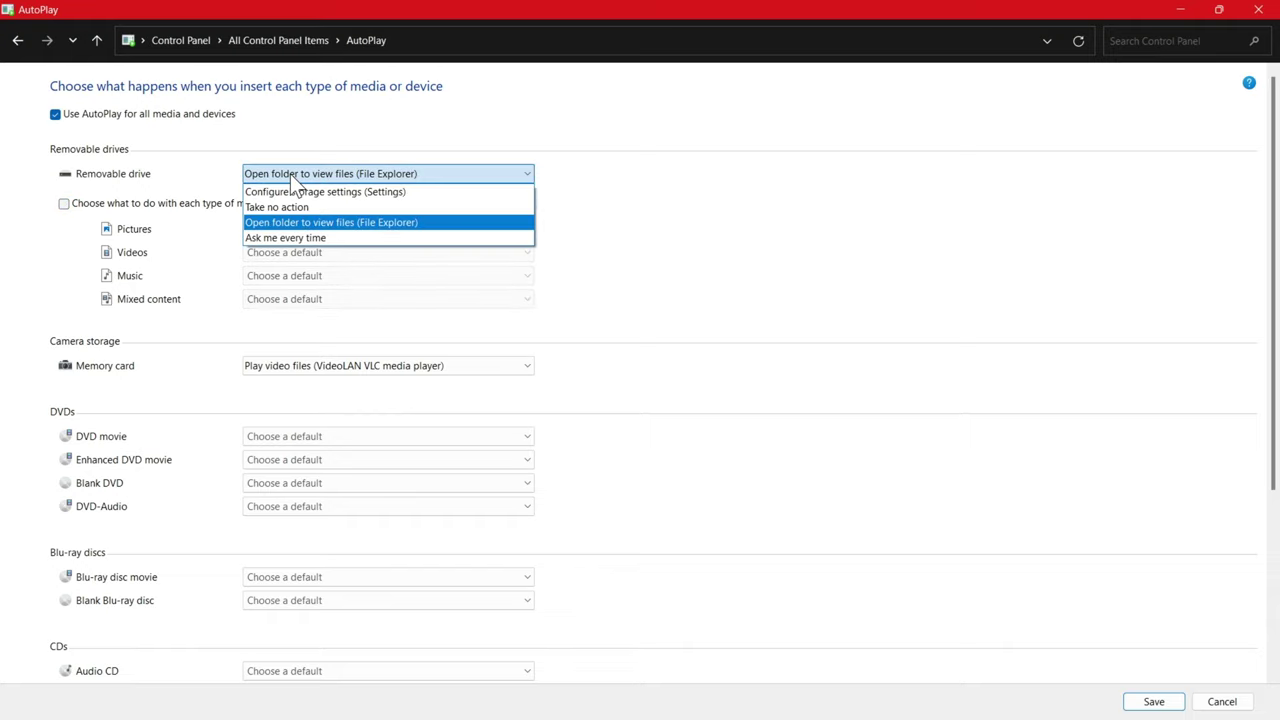
click(297, 206)
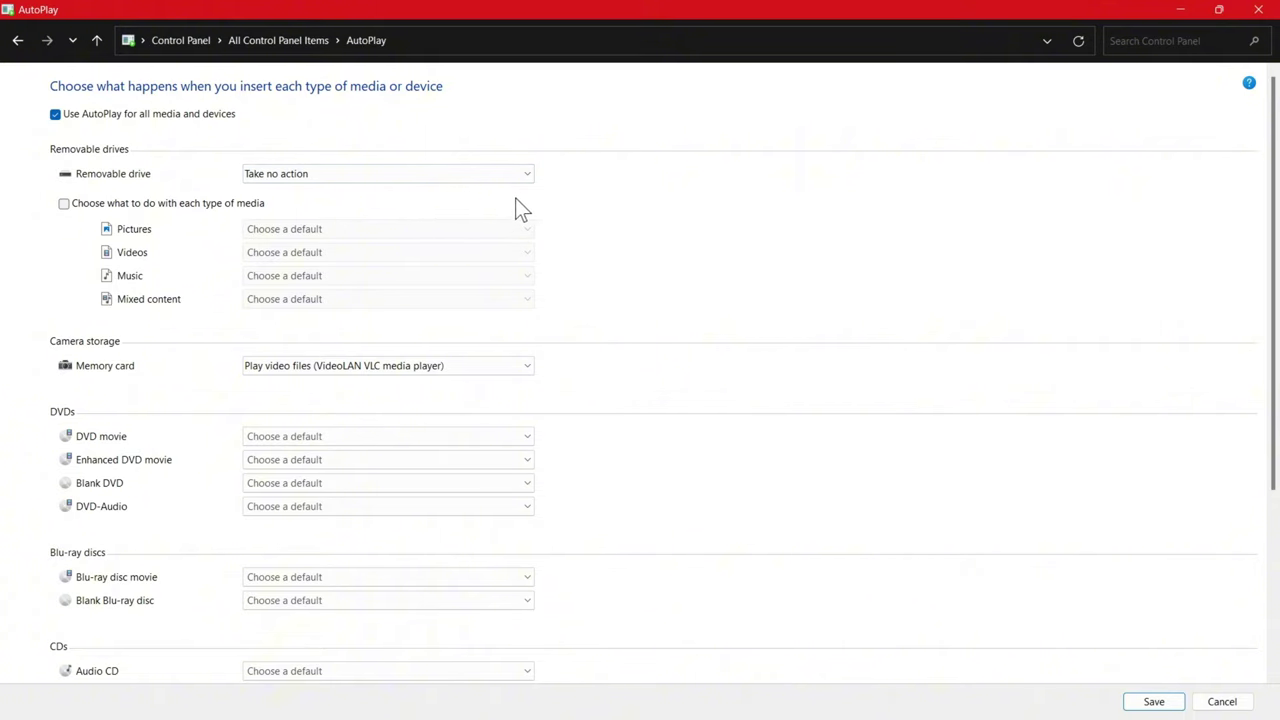
click(260, 170)
click(262, 171)
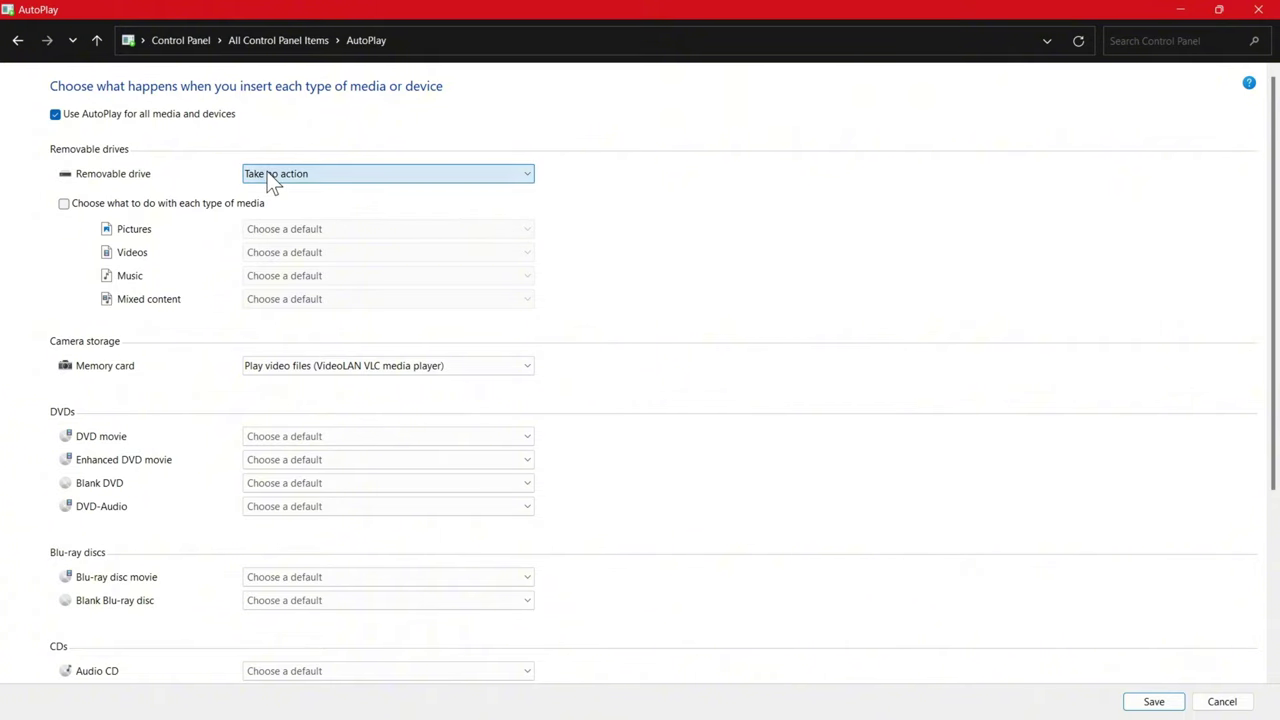
click(16, 42)
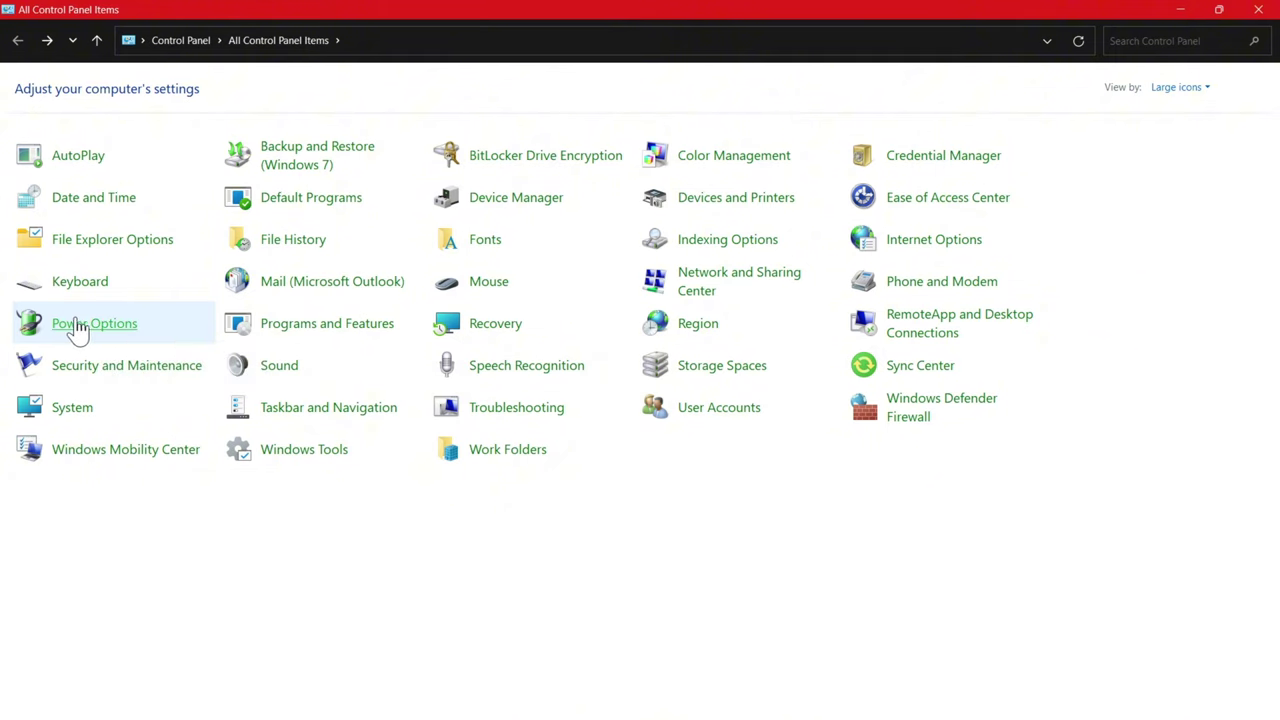
- Open the Balanced power plan's settings and examine the plugged-in choices for turning off the display
click(150, 338)
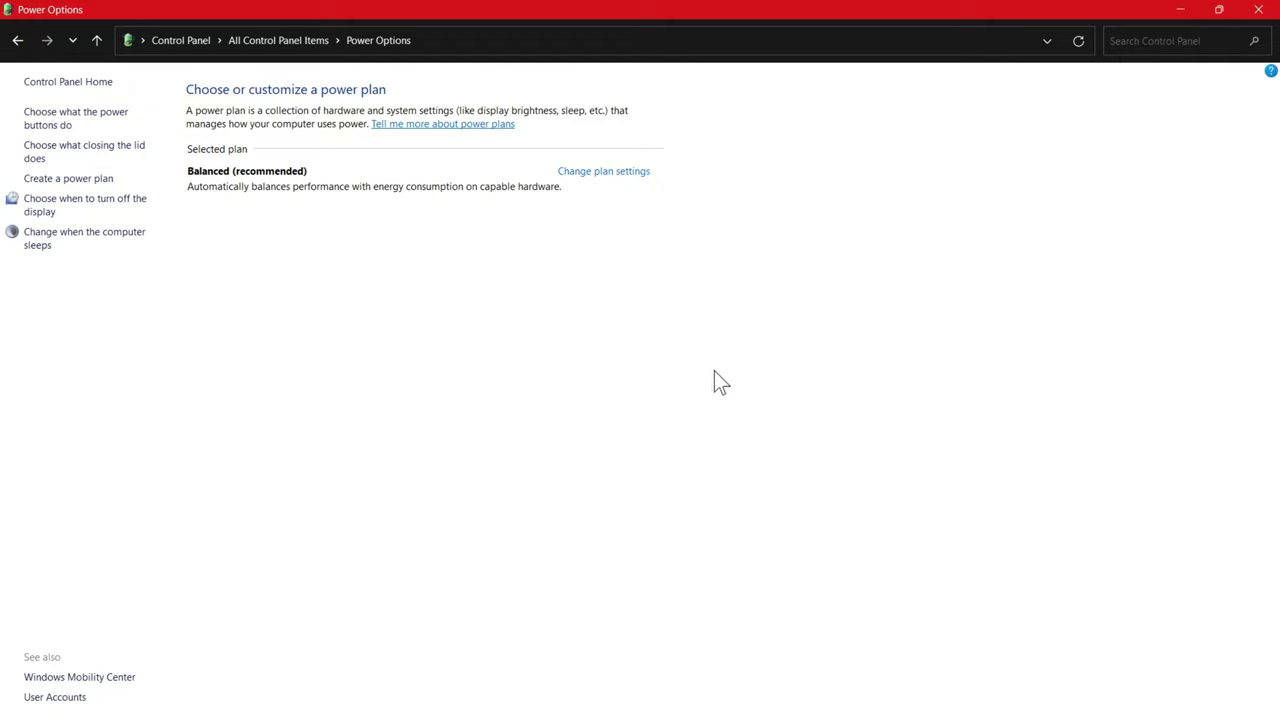
click(594, 174)
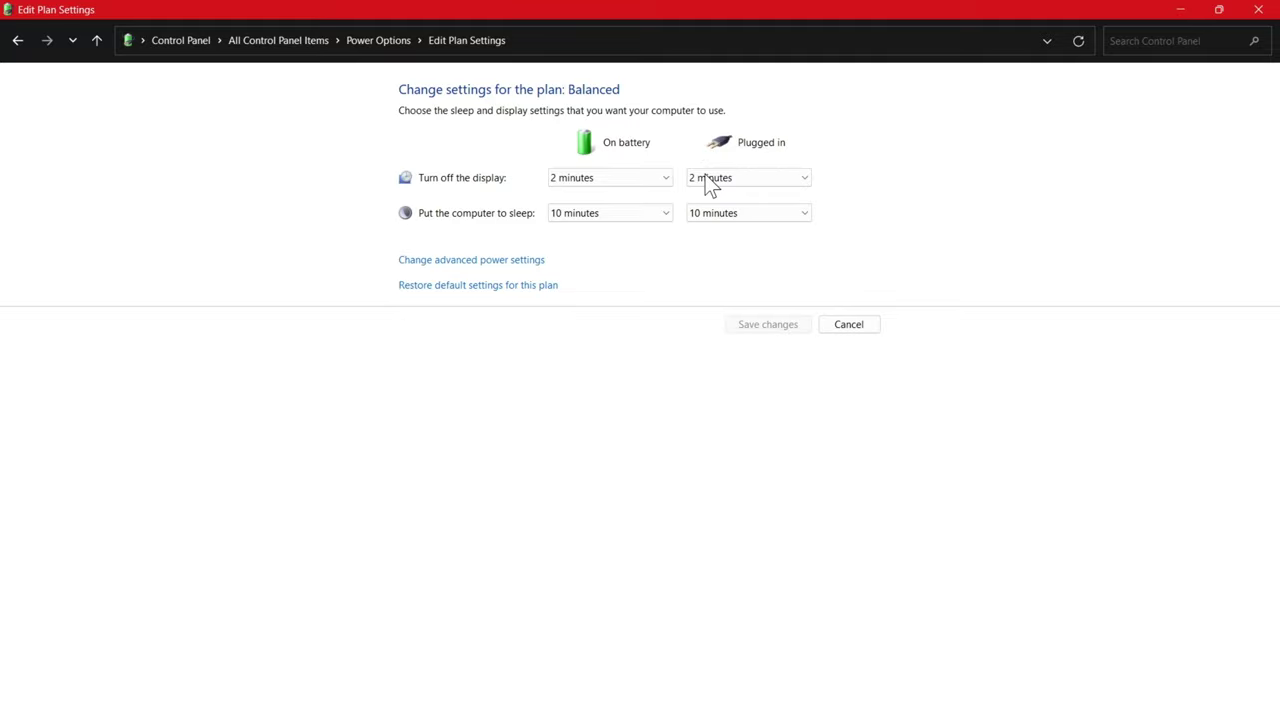
click(737, 177)
click(737, 177)
click(744, 178)
click(744, 178)
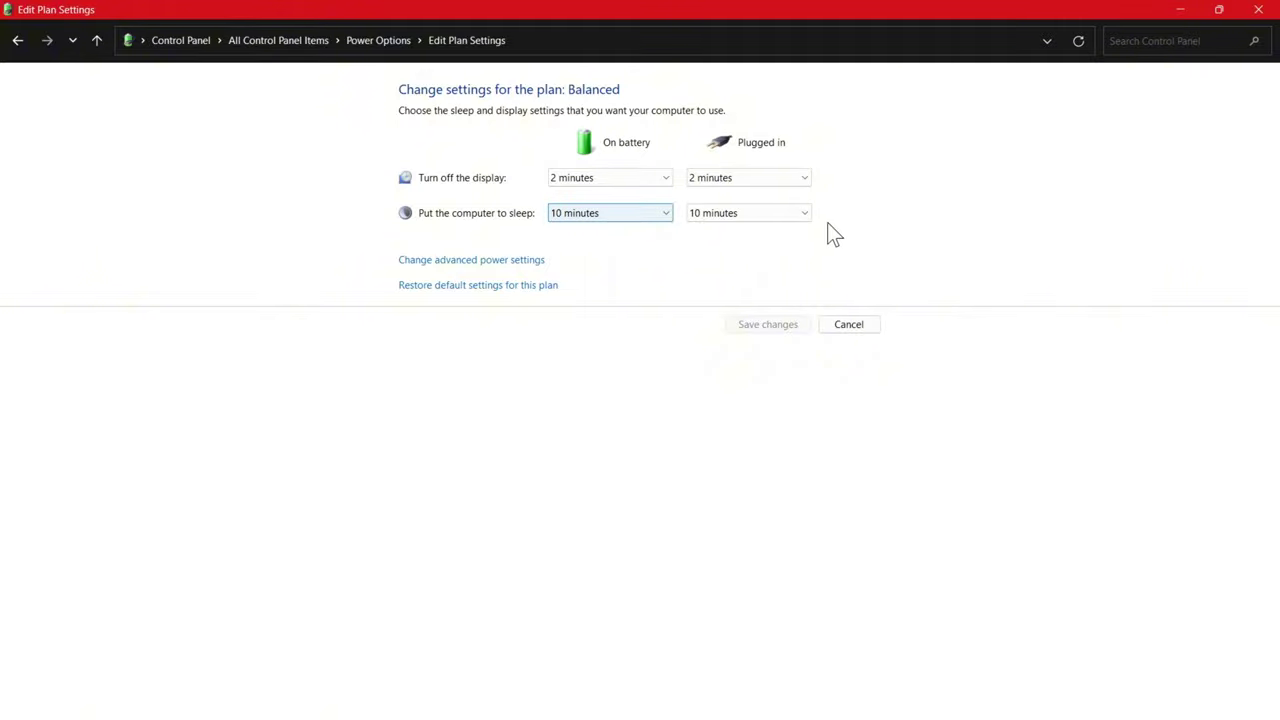
- Examine the sleep time choices for battery and plugged-in use, and return to the full Control Panel list
click(663, 216)
click(717, 214)
click(717, 216)
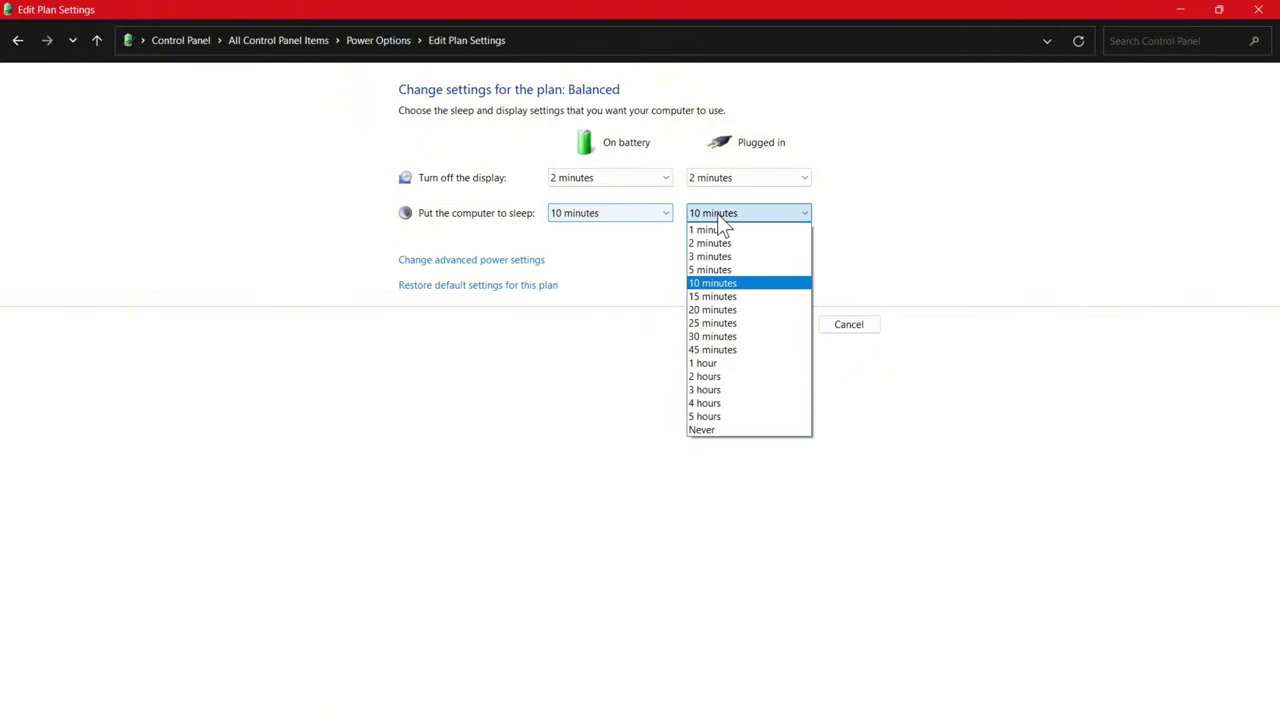
click(825, 240)
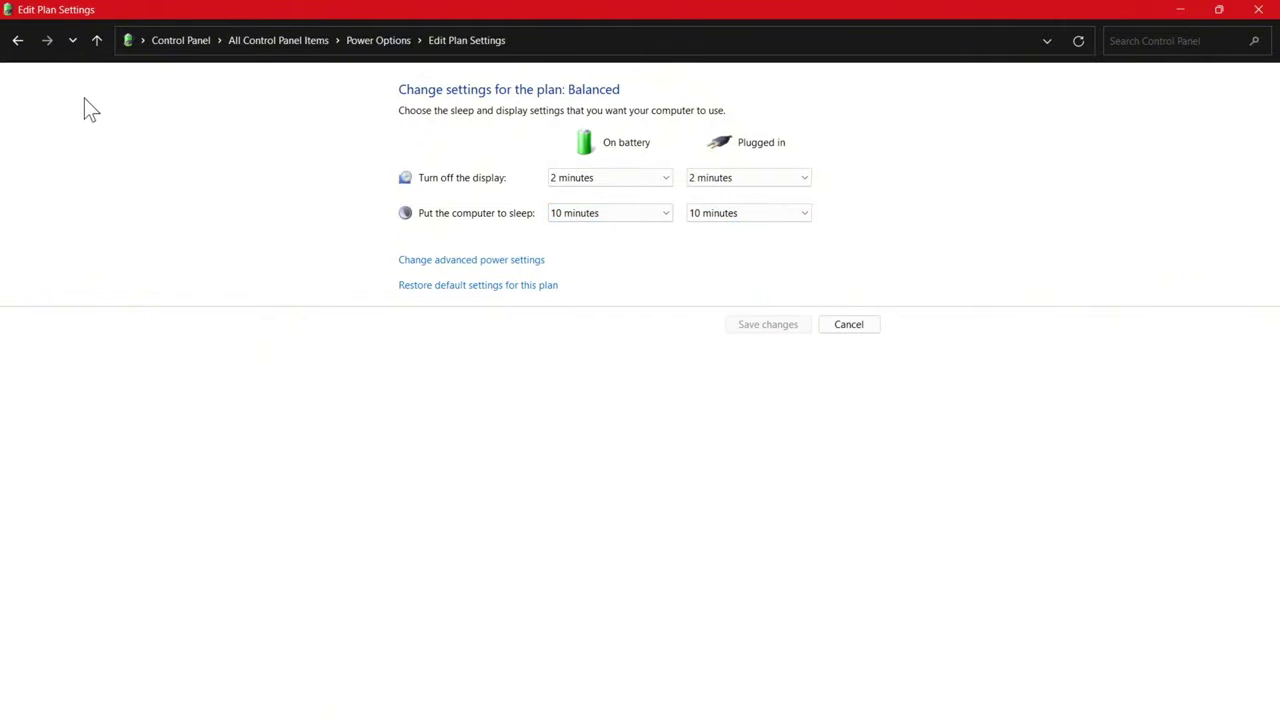
click(18, 42)
click(18, 42)
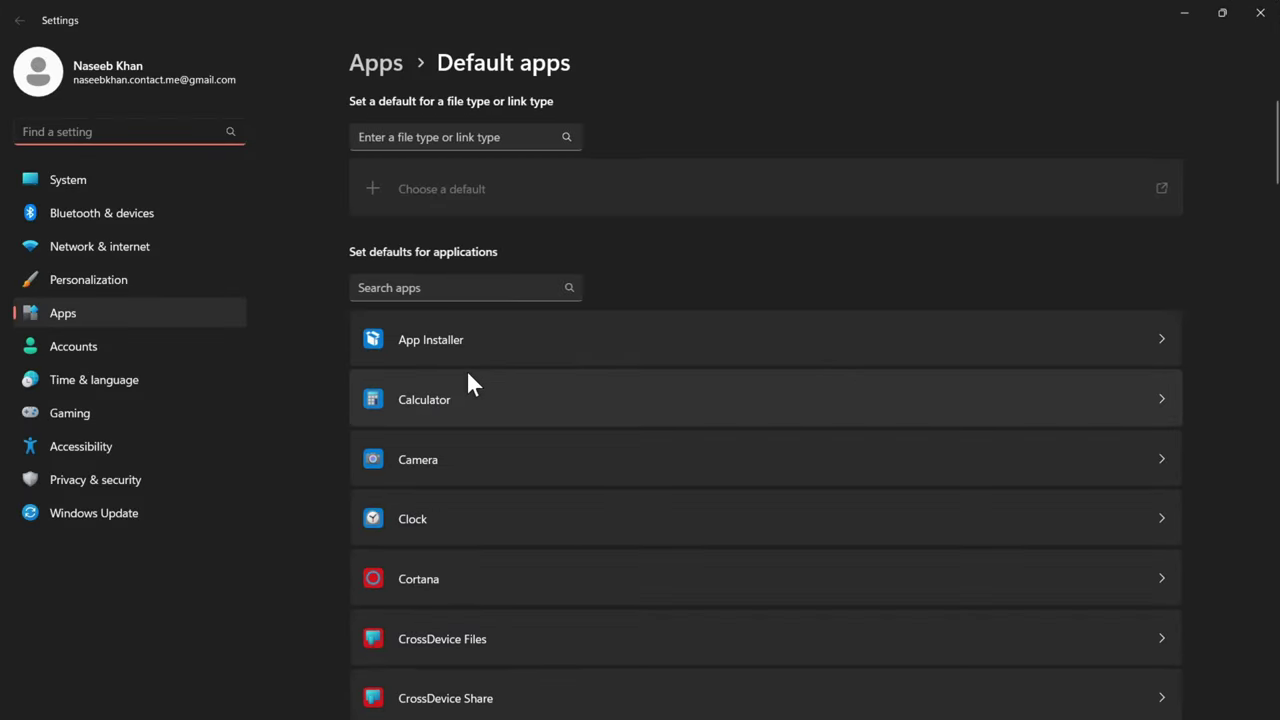
- Browse the default apps list, and minimize Settings, Control Panel and the notes to reveal the desktop
scroll(471, 380, down, 2)
click(1182, 13)
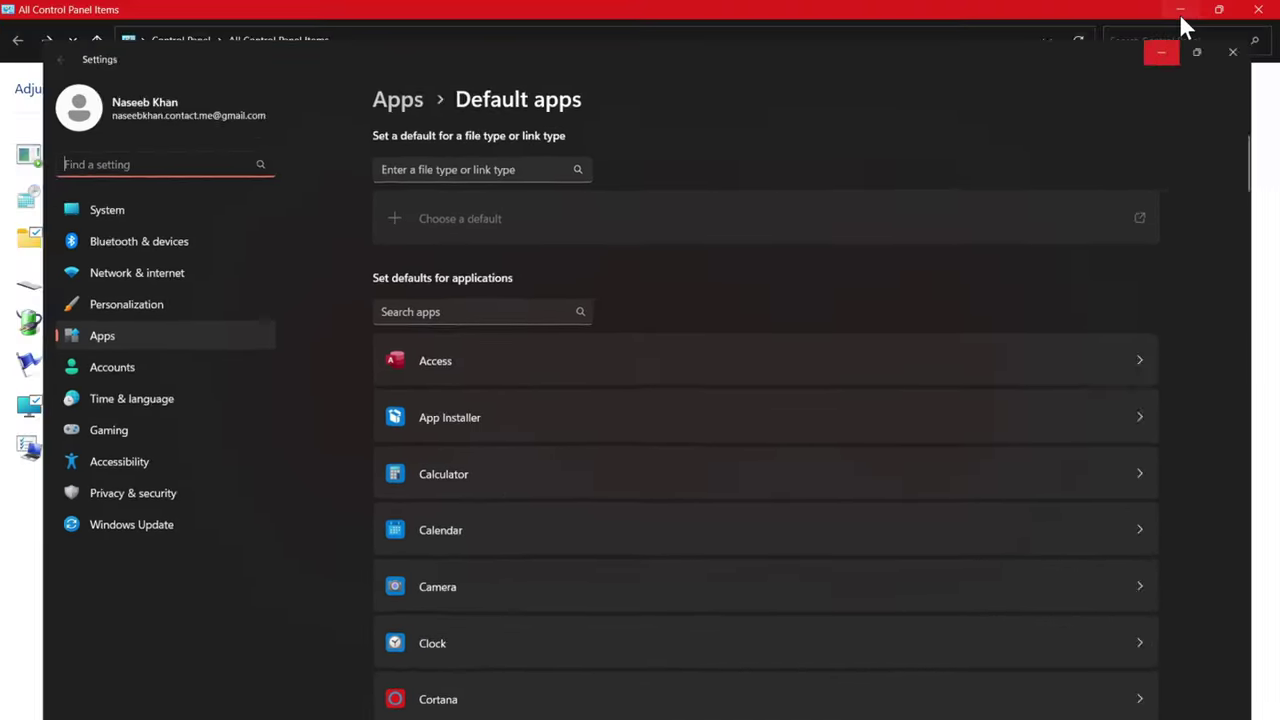
click(1181, 10)
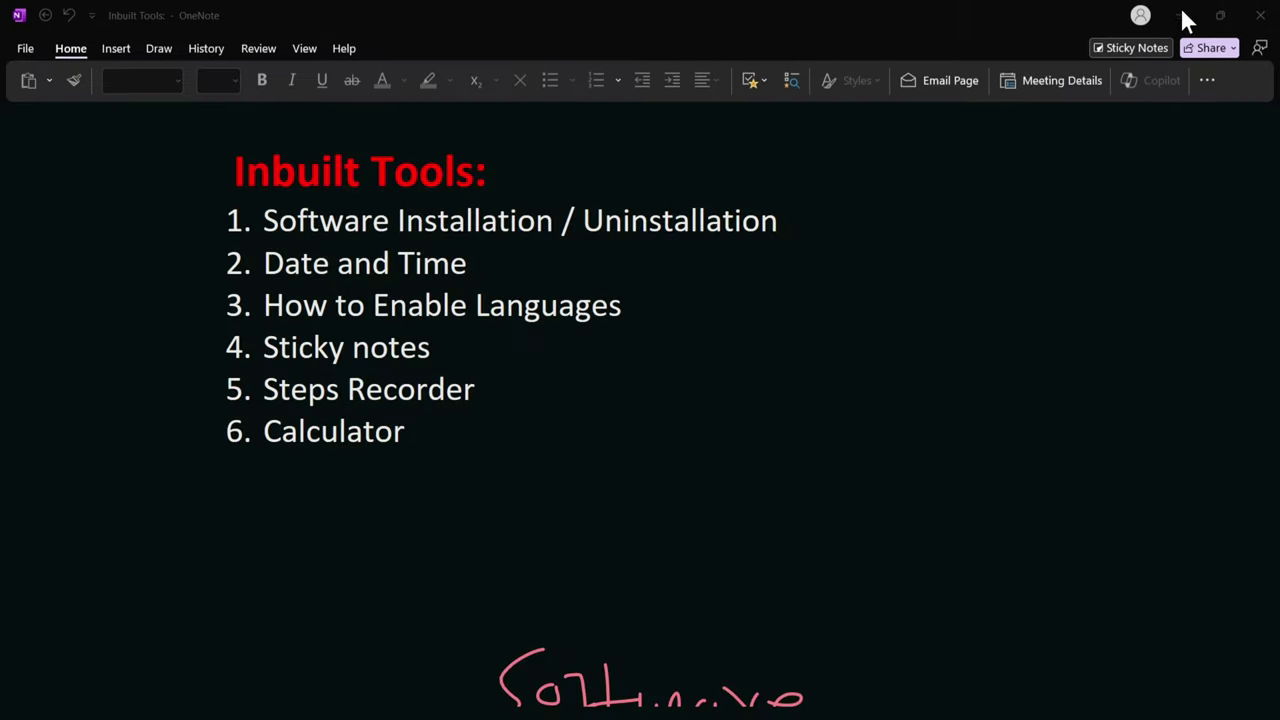
click(1166, 18)
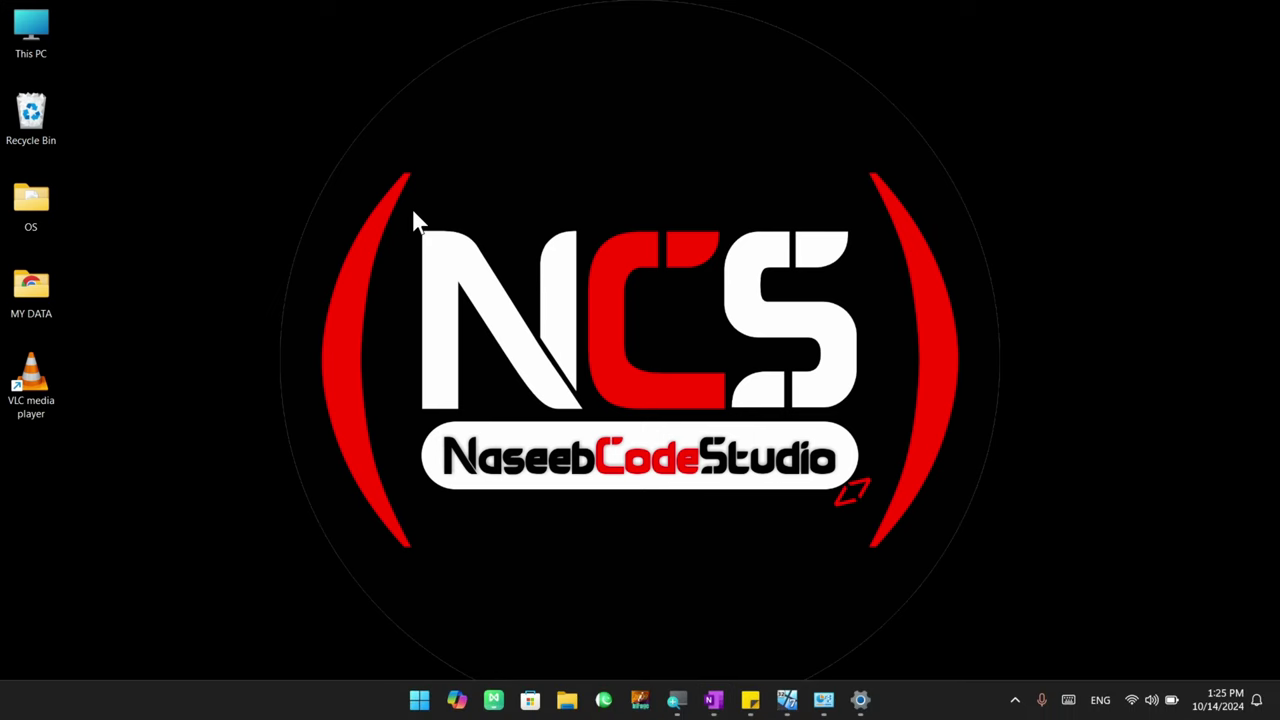
click(823, 701)
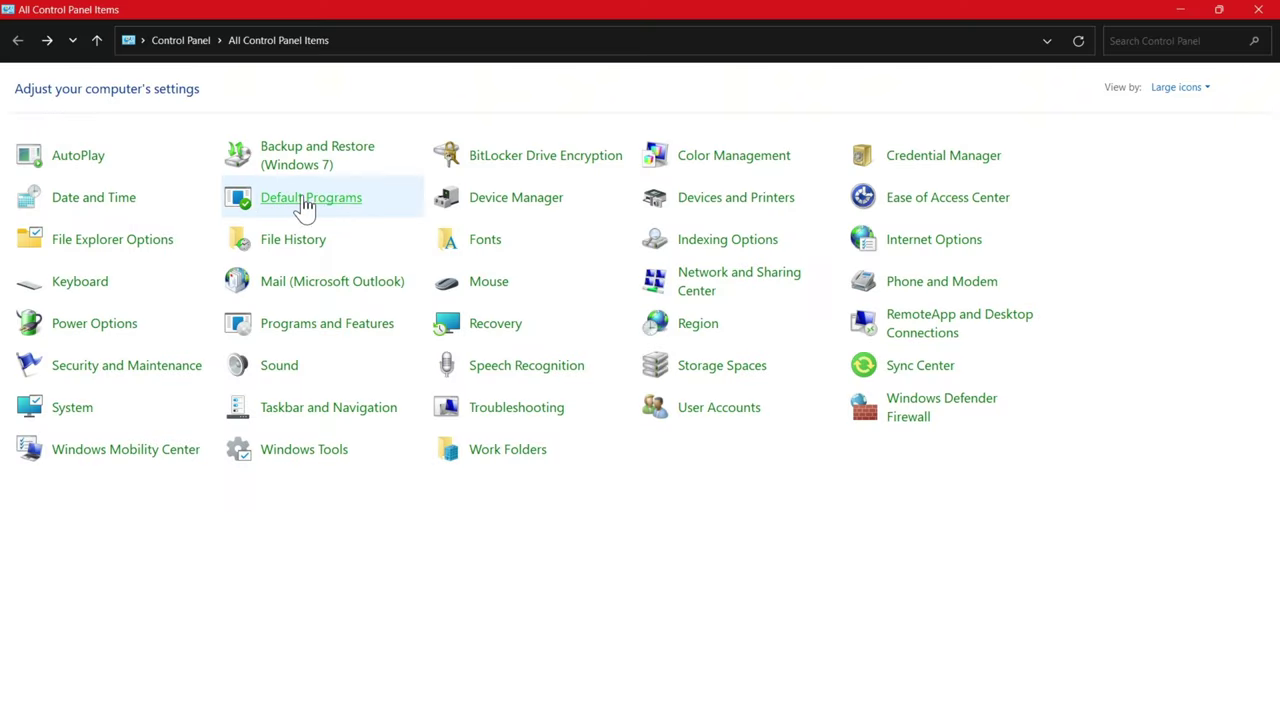
click(1180, 9)
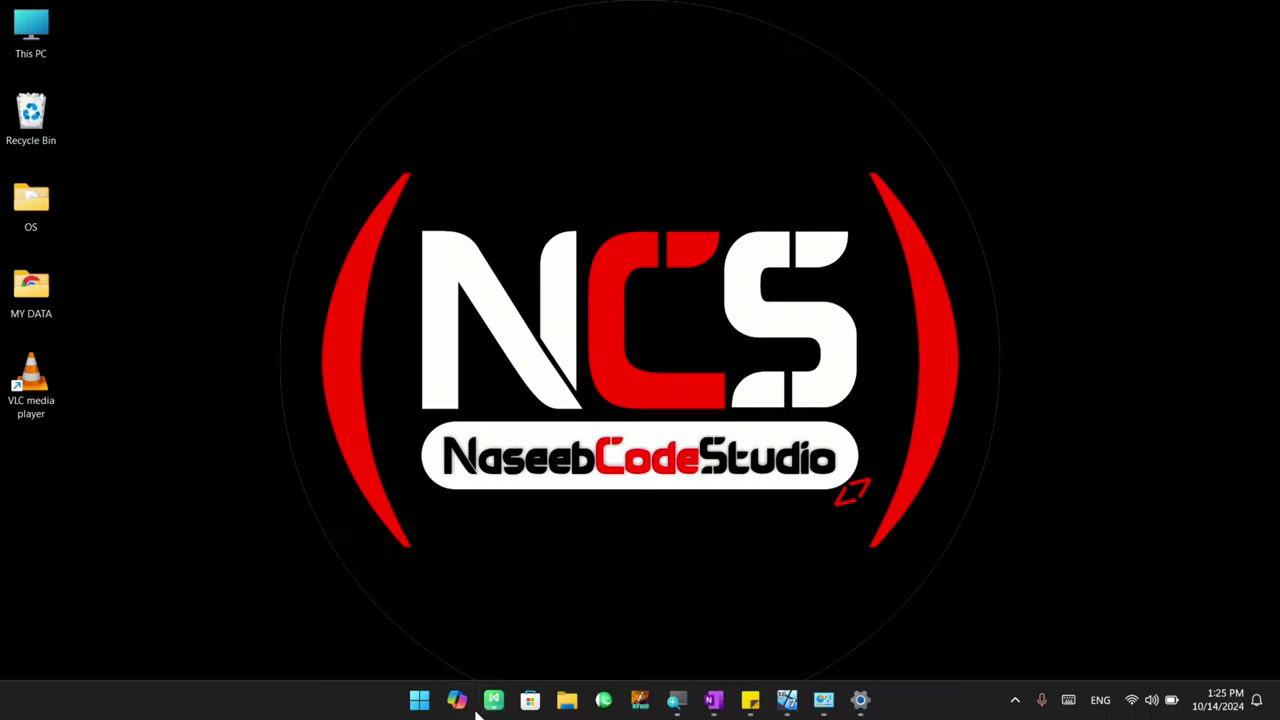
click(419, 700)
key(super)
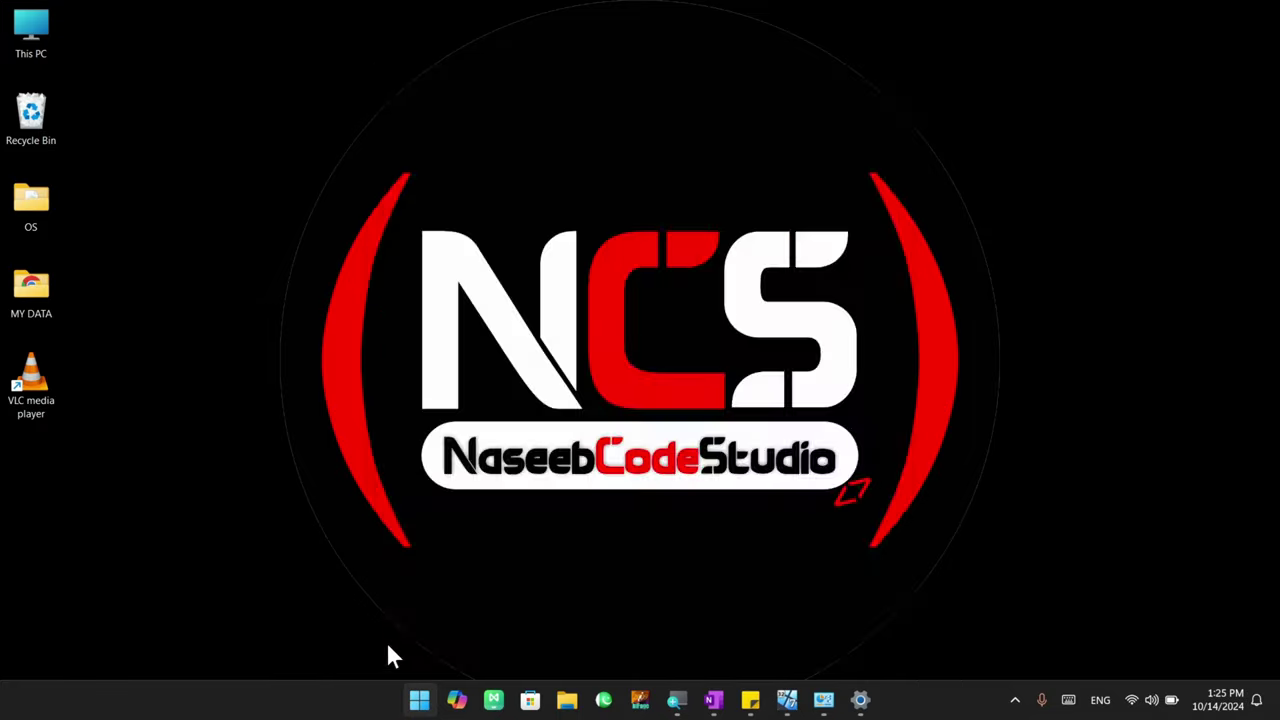
- Search the system for word, launch Word and bring up the recovered JavaScript Coruse Book document
key(super)
text(word)
key(Return)
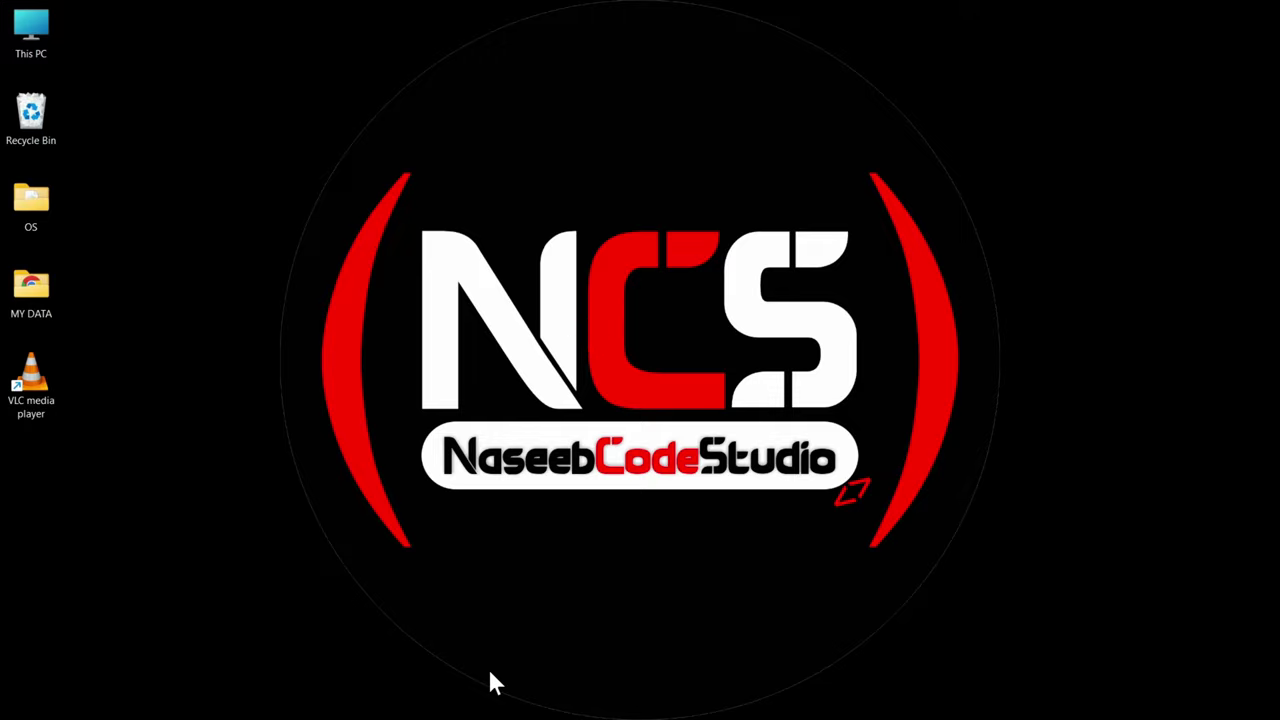
click(879, 699)
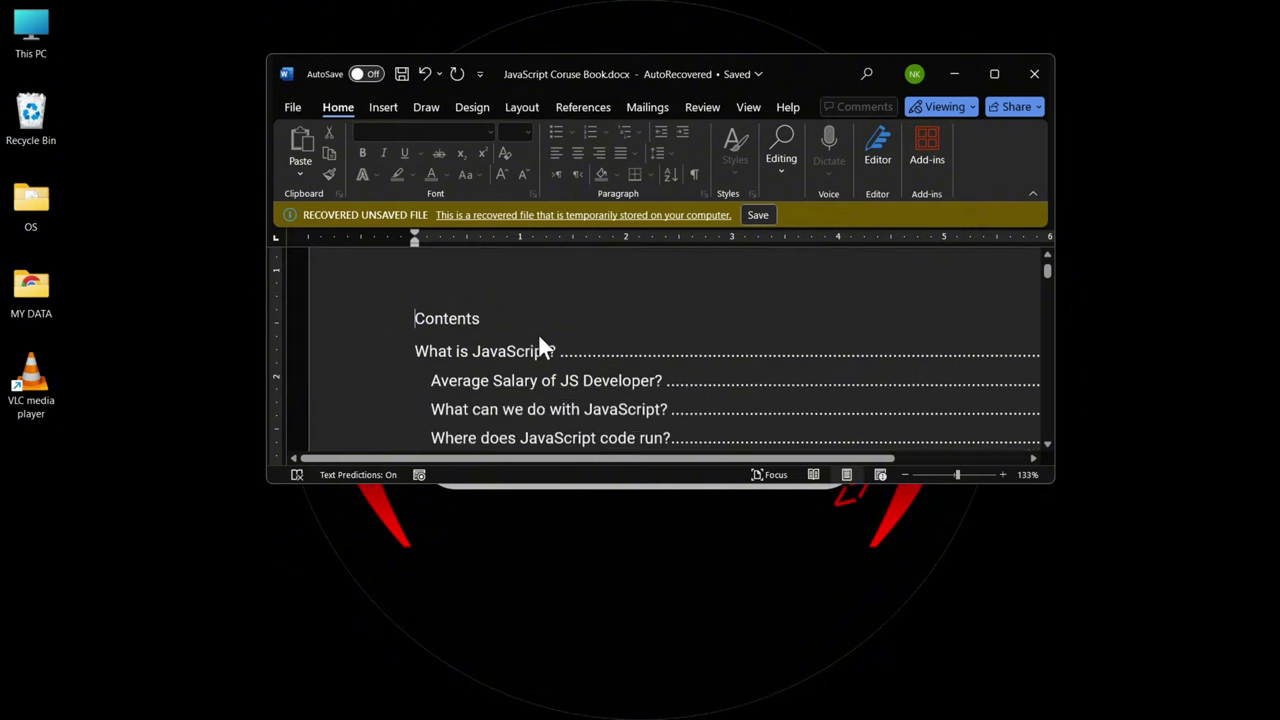
- Start saving a copy of the JavaScript Coruse Book document with the Desktop as the destination folder
click(292, 105)
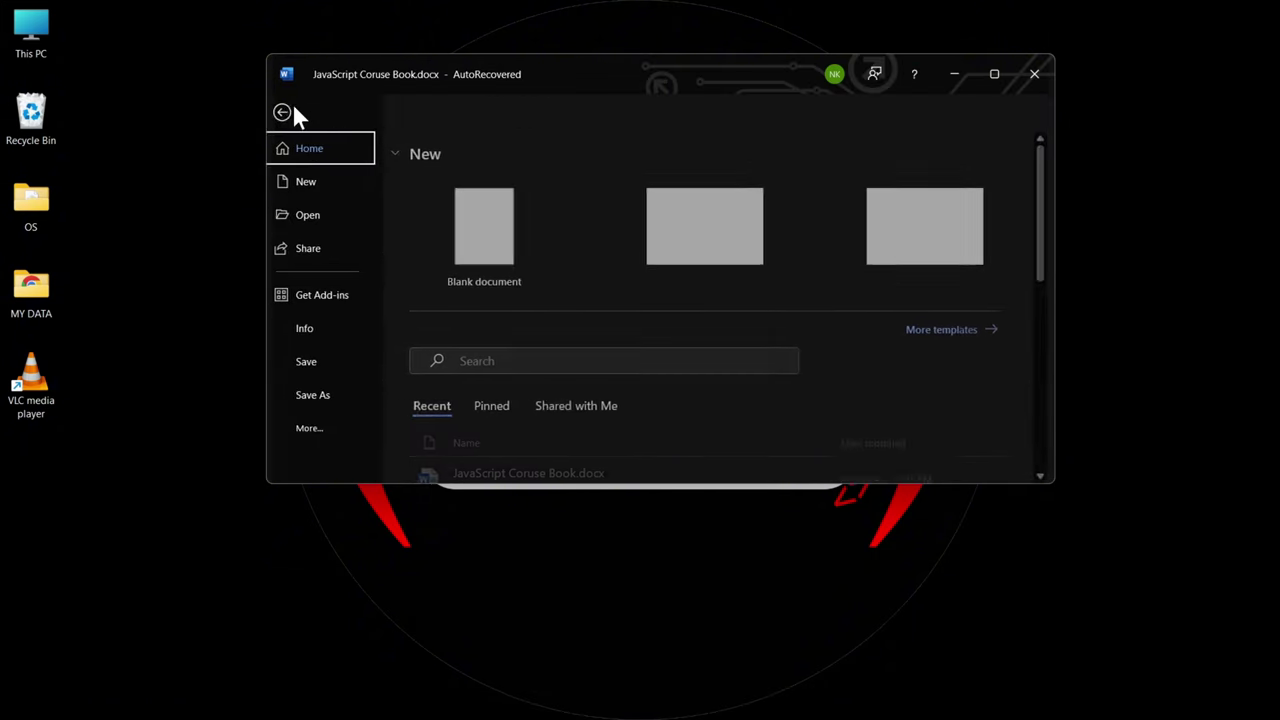
click(325, 393)
scroll(454, 390, down, 1)
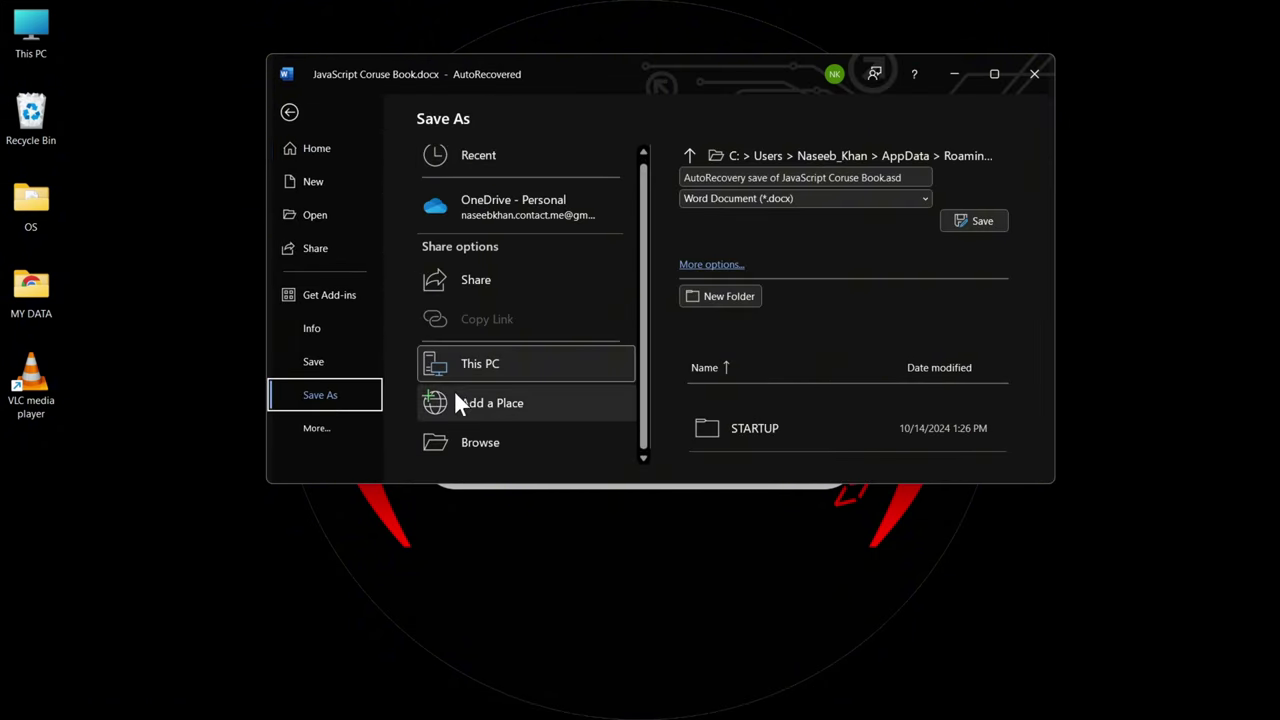
click(466, 432)
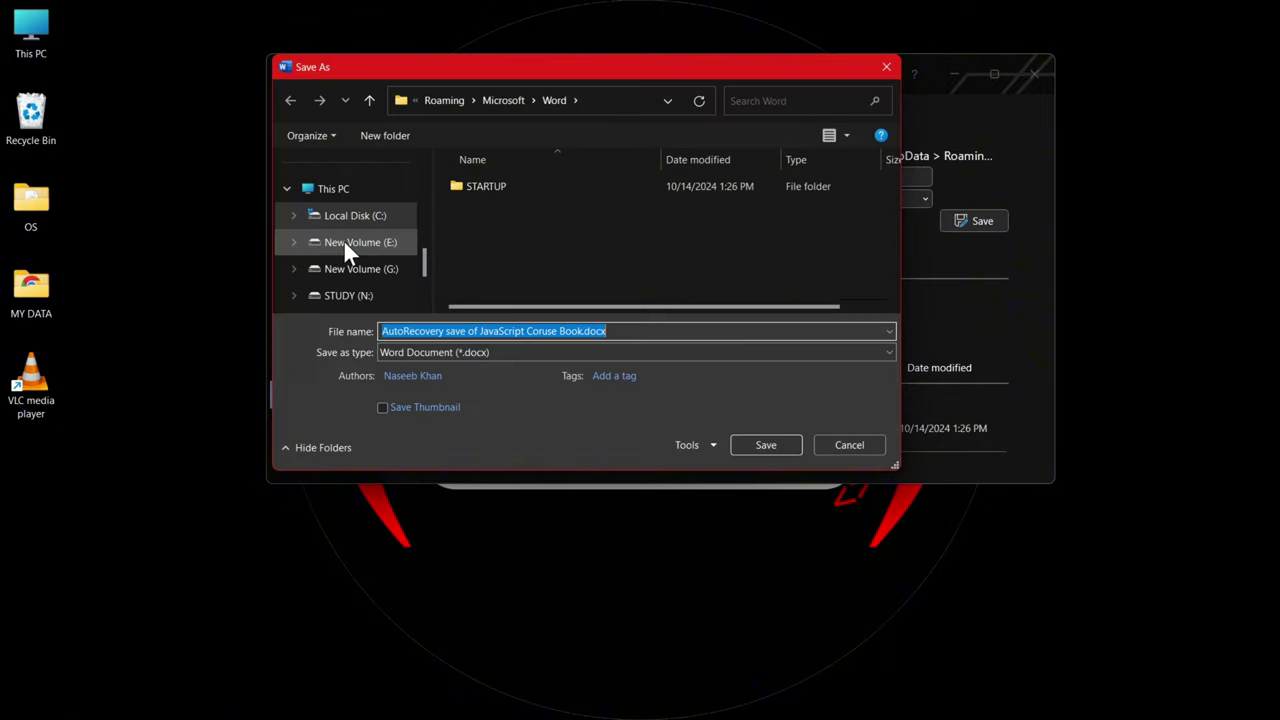
scroll(340, 210, up, 3)
click(349, 195)
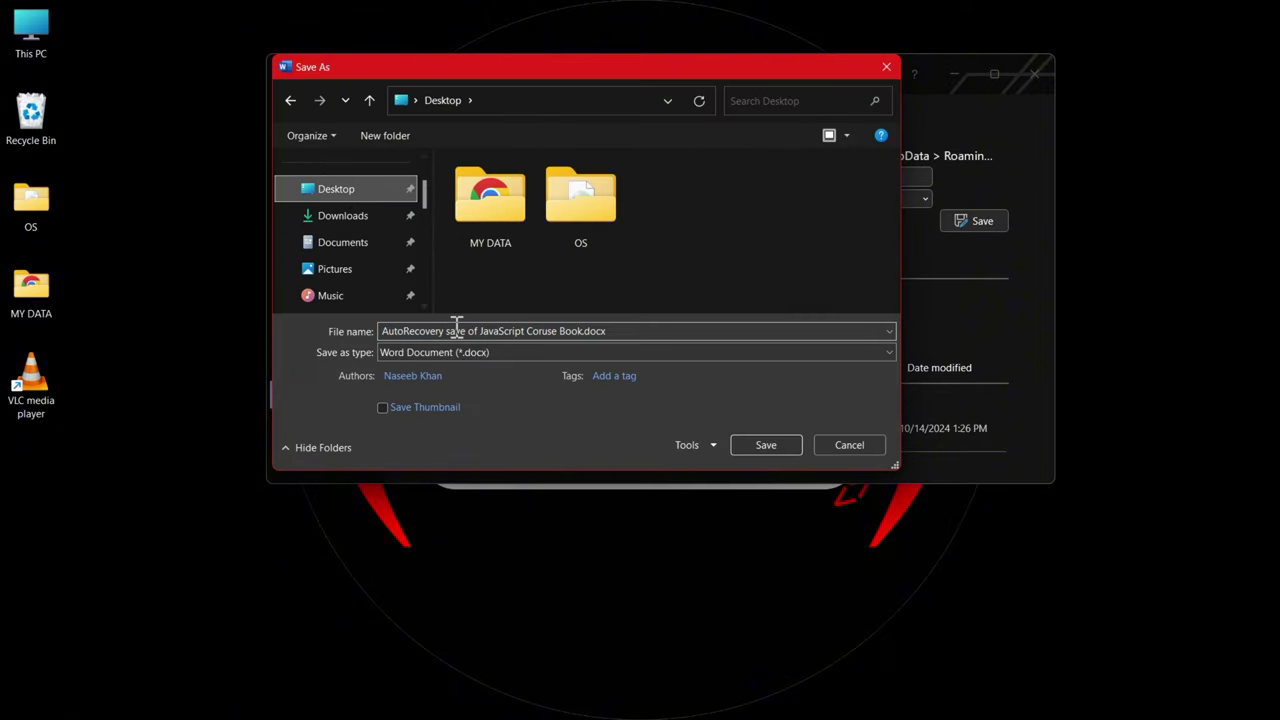
- Save the copy as a PDF named 123, and close the published PDF and Word
text(123)
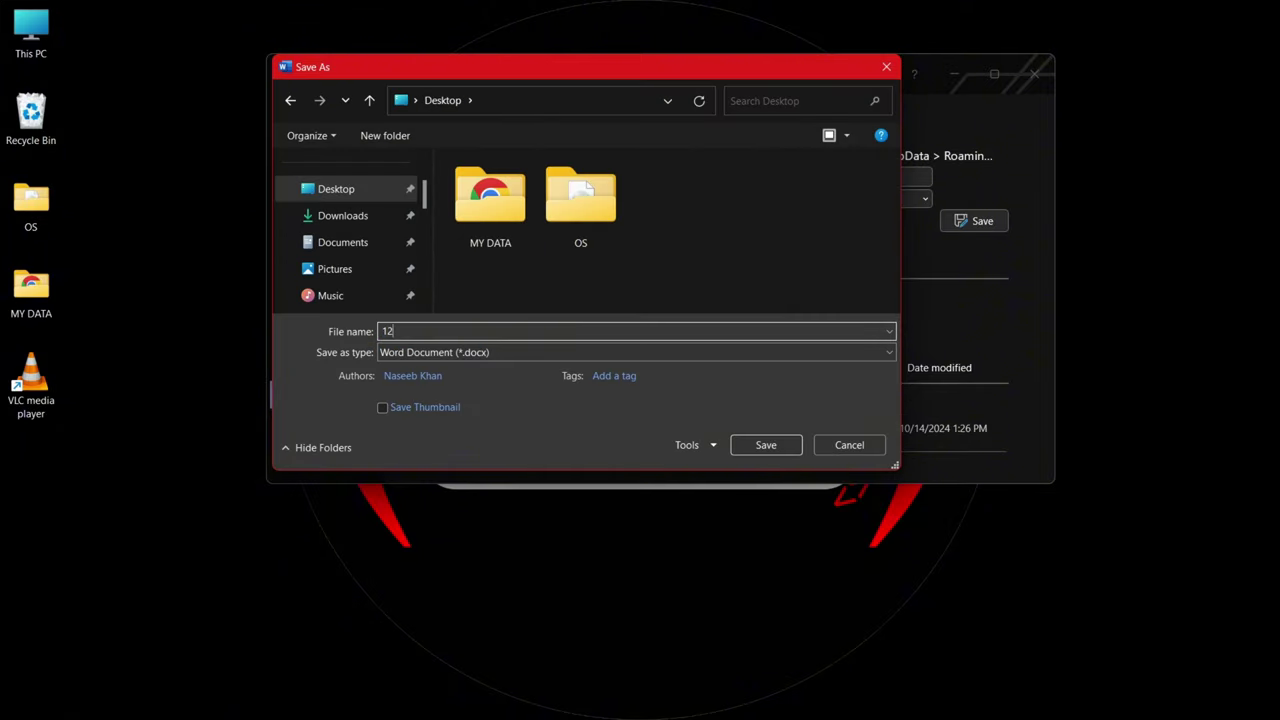
click(462, 352)
click(437, 448)
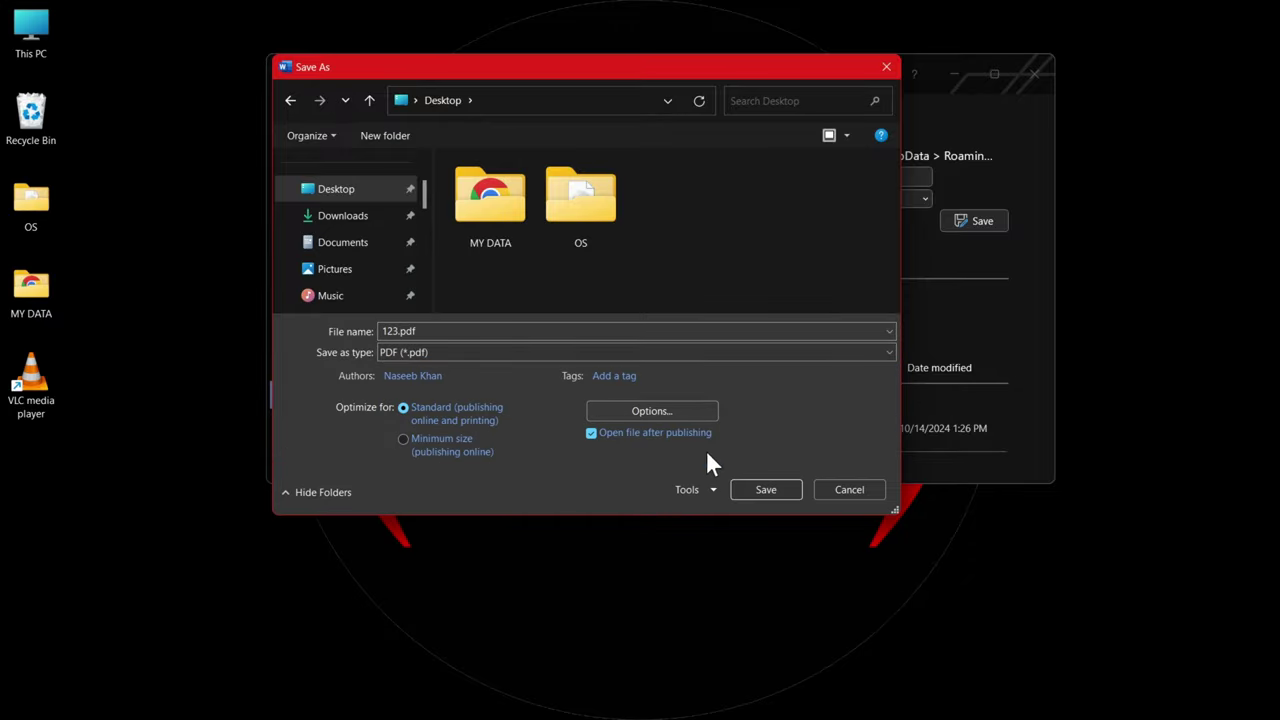
click(752, 489)
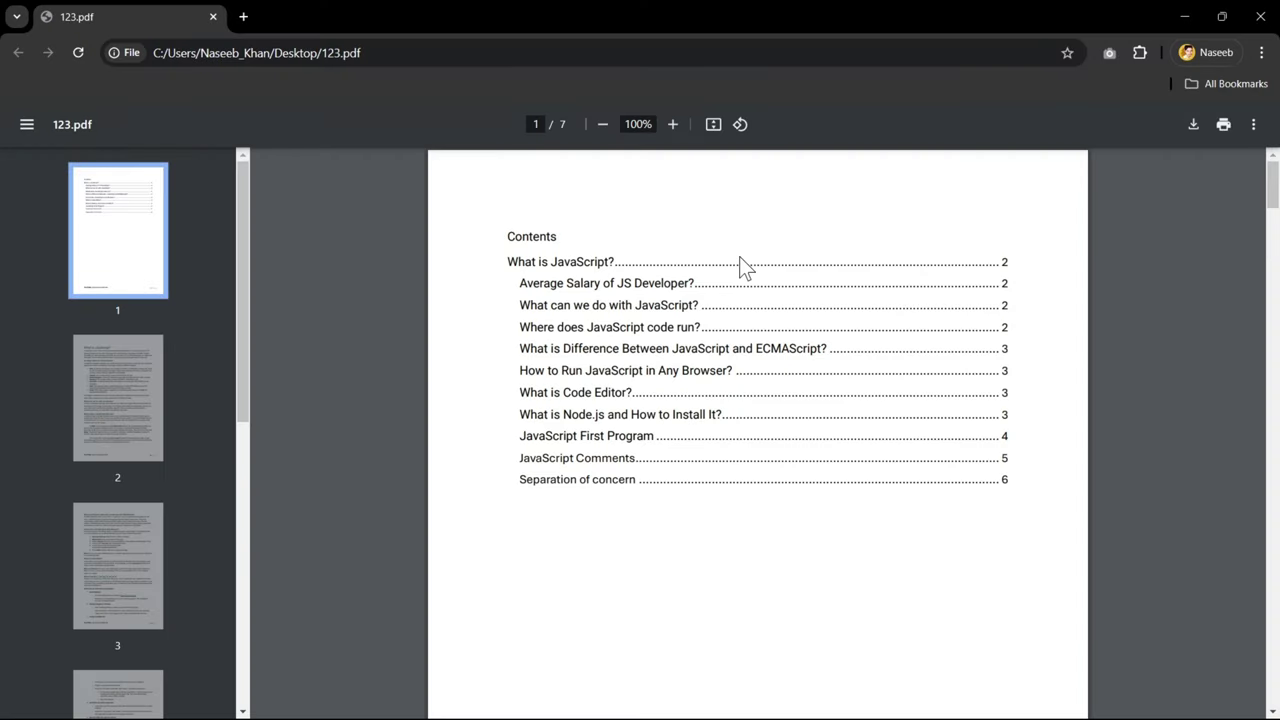
click(1260, 16)
click(1033, 75)
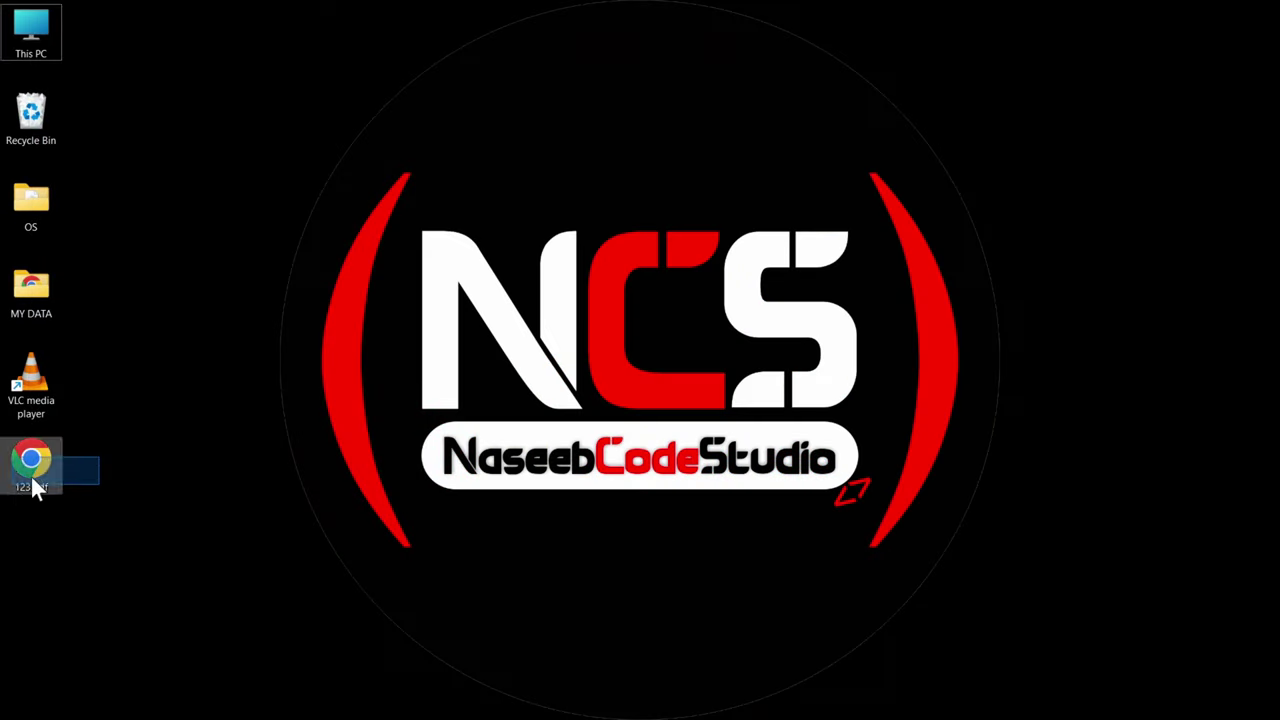
drag(100, 446, 9, 486)
click(123, 452)
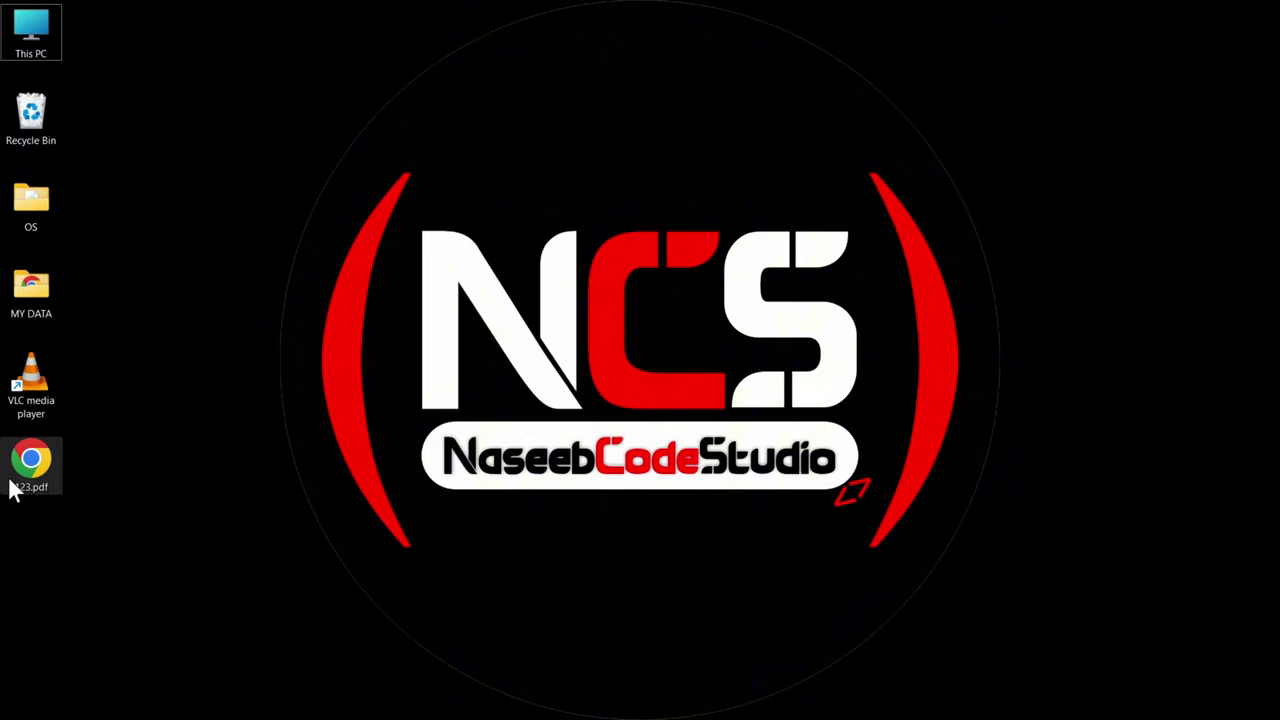
drag(122, 426, 5, 512)
click(134, 503)
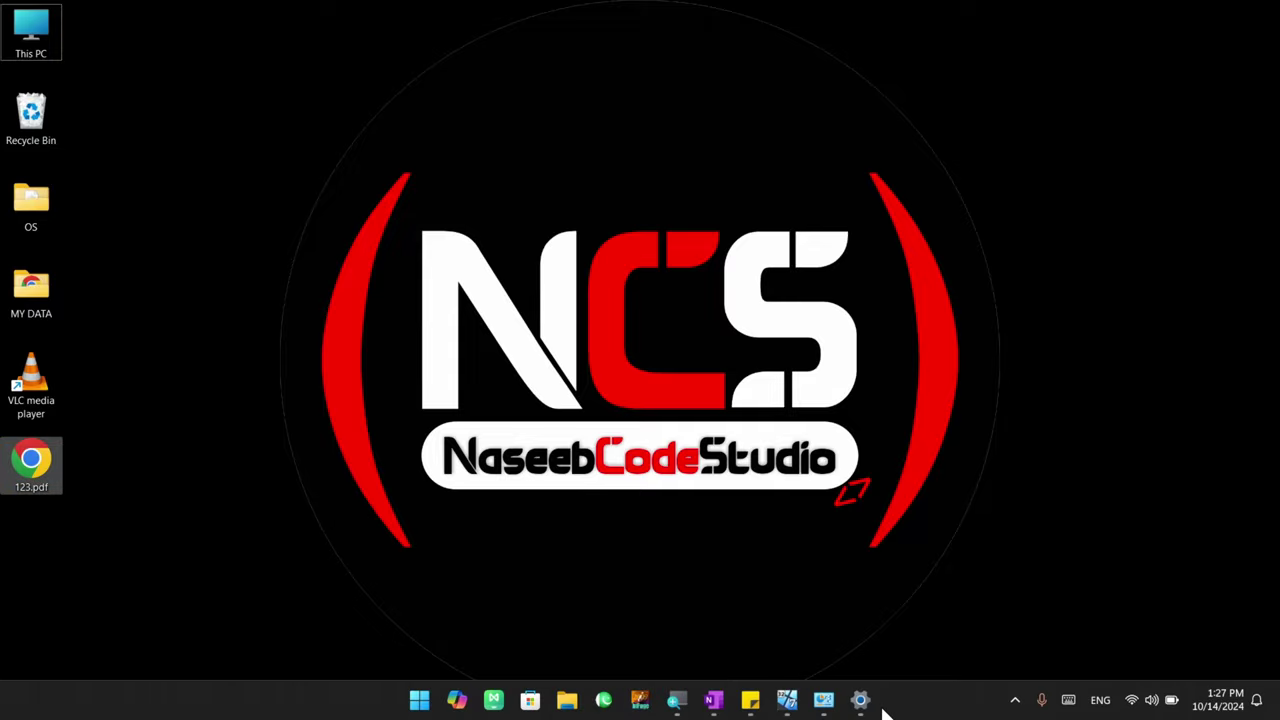
- Switch to Settings, search the default apps for edge and open Microsoft Edge's default file types
click(862, 700)
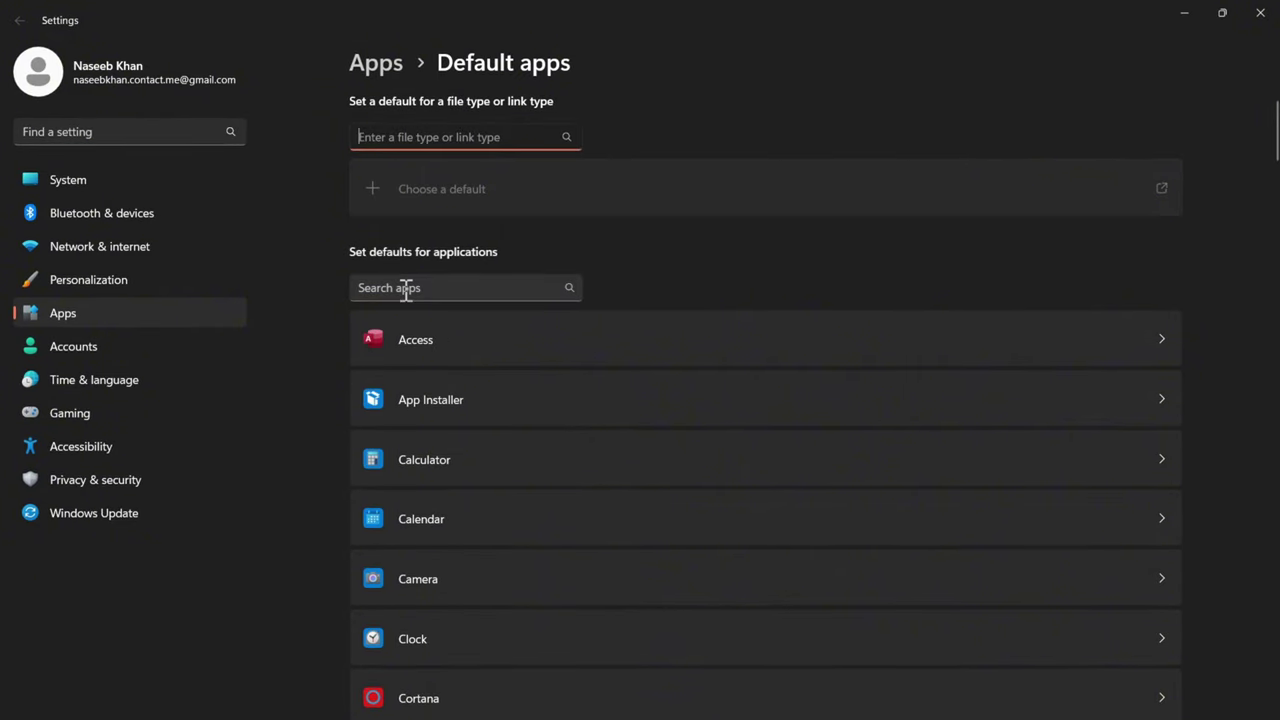
click(400, 289)
text(edge)
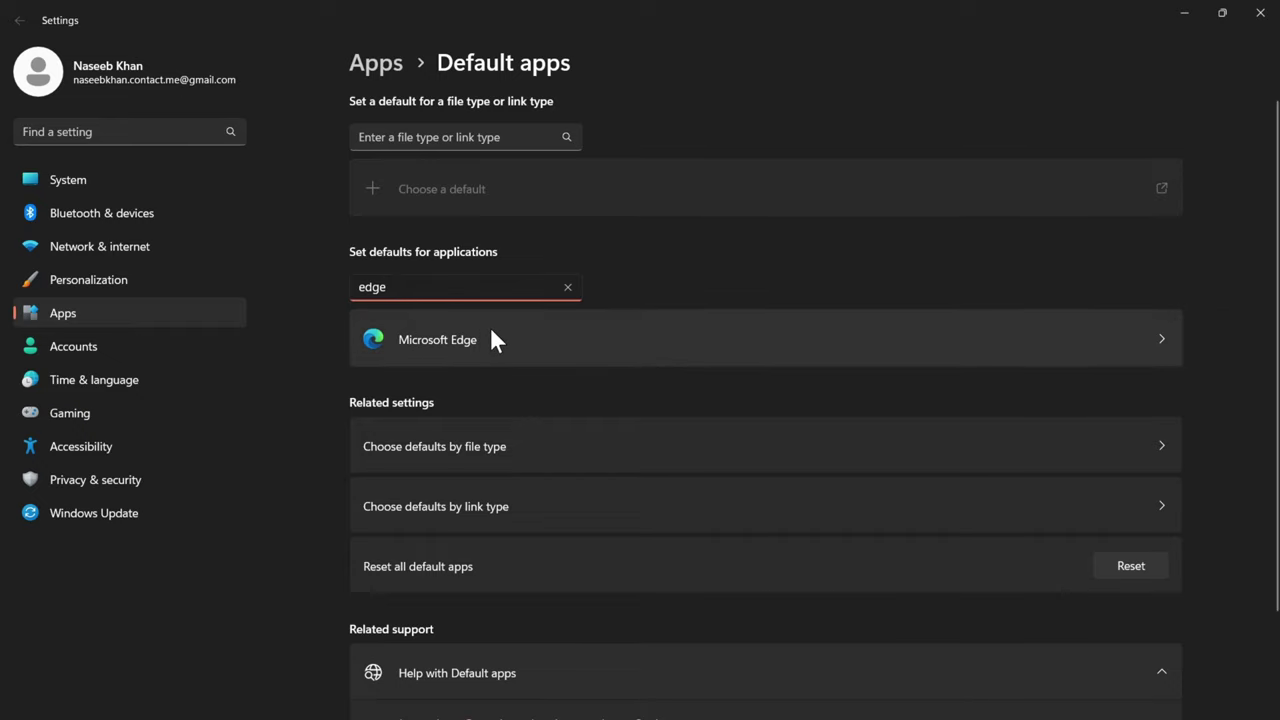
click(491, 337)
- Set Microsoft Edge as the default app for .pdf files and shrink the Settings window to uncover the desktop
scroll(645, 360, down, 5)
scroll(575, 345, up, 2)
scroll(573, 337, up, 1)
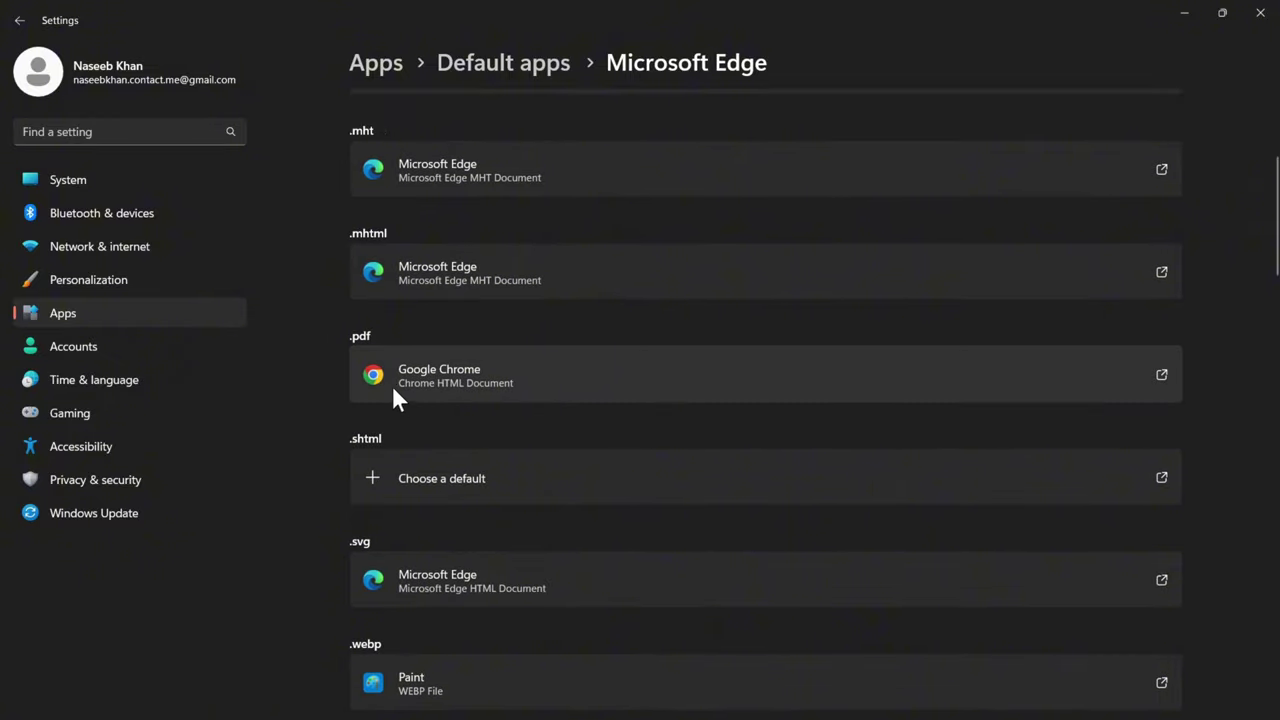
click(579, 378)
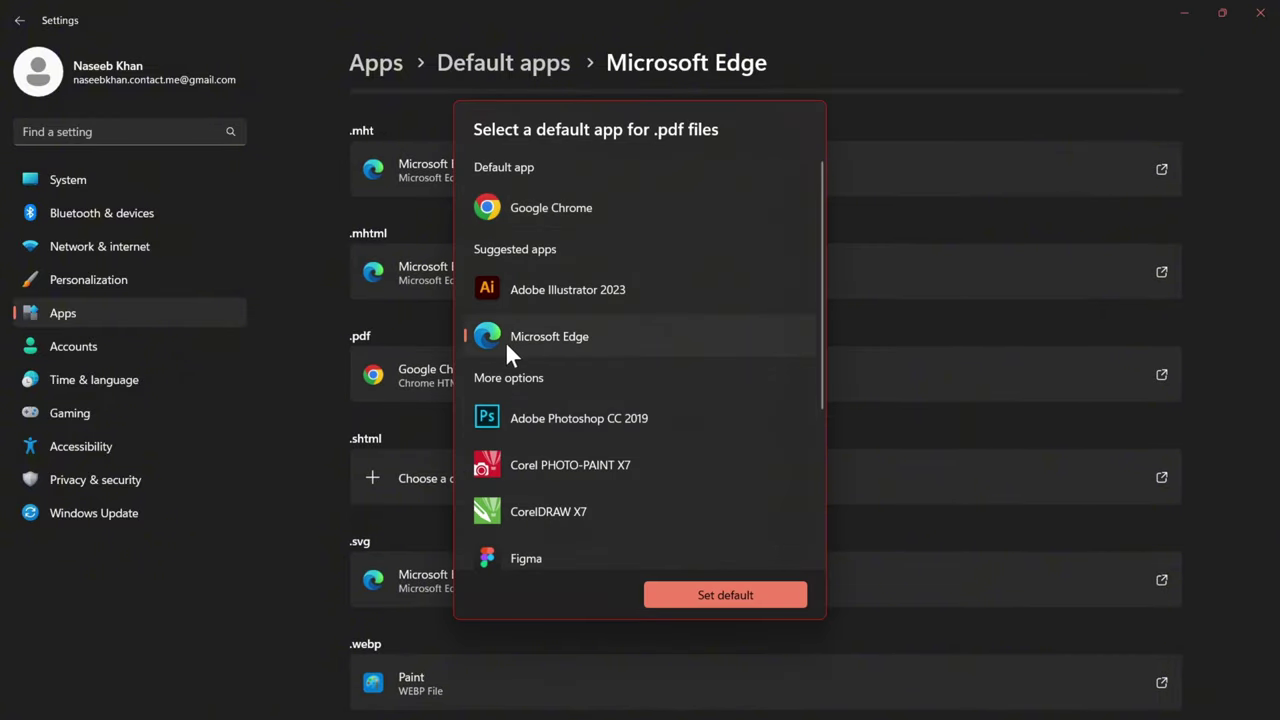
click(690, 596)
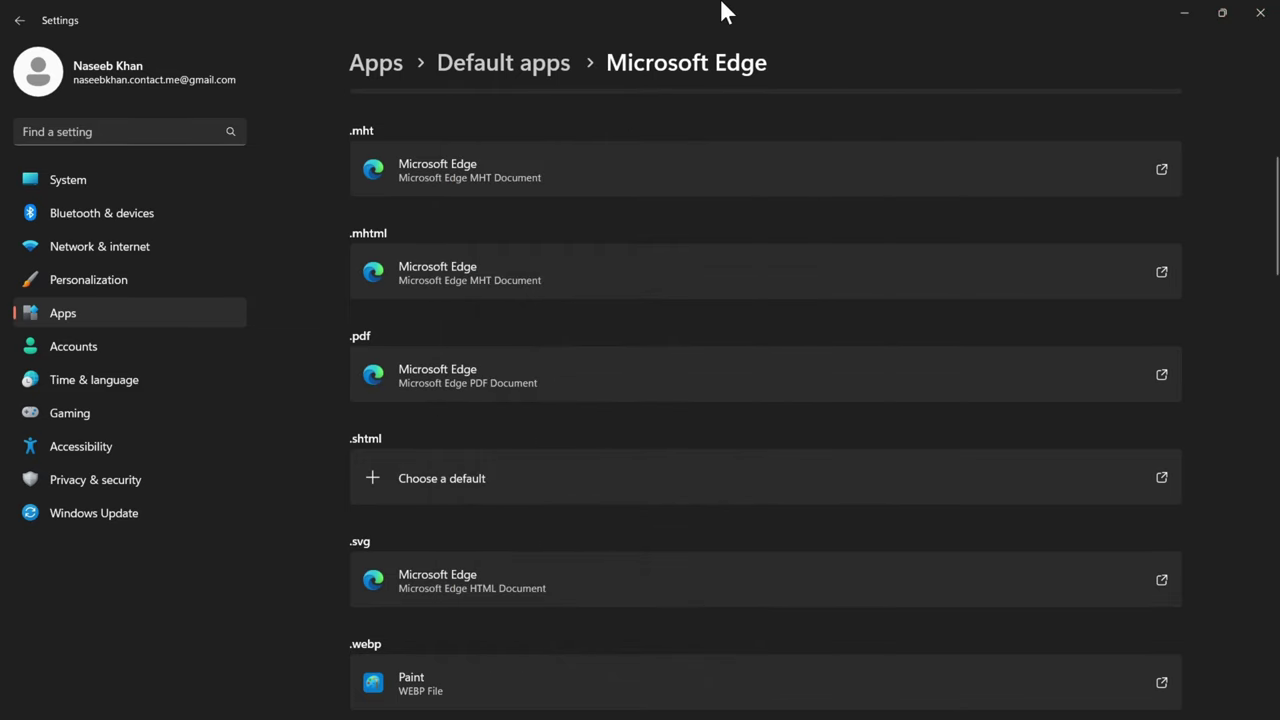
double_click(640, 14)
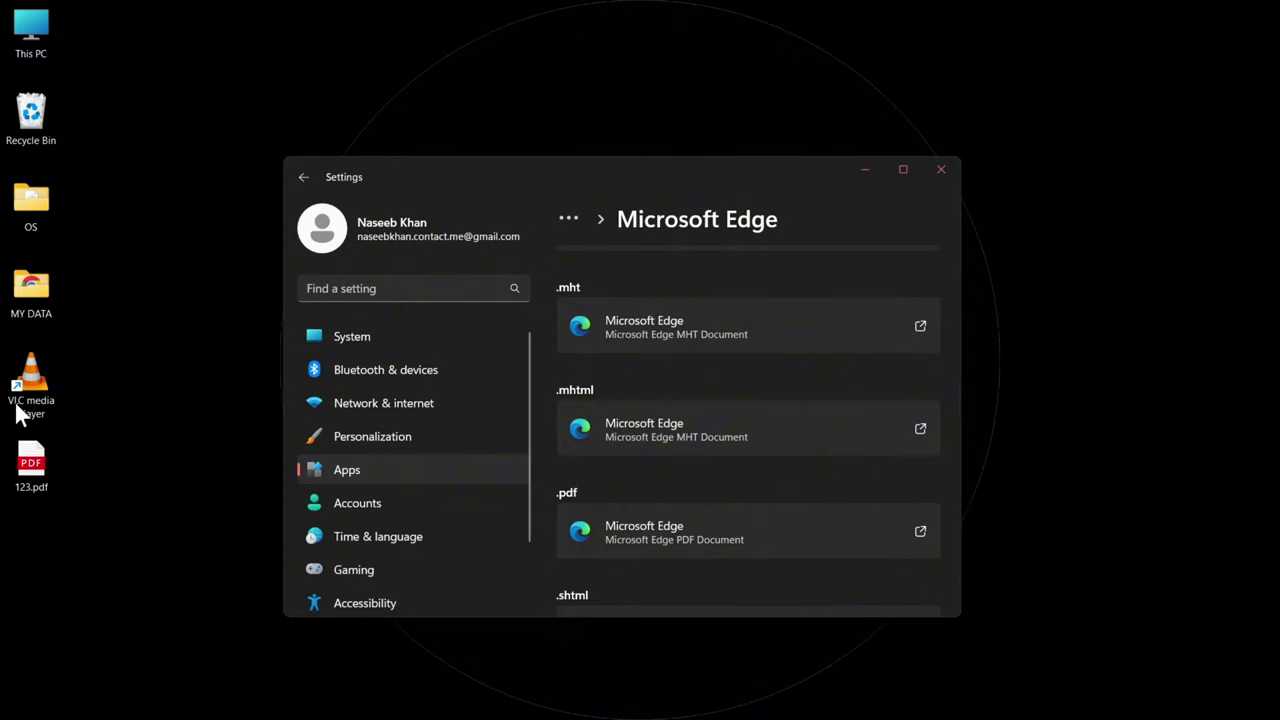
- Point out the 123.pdf icon and refresh the desktop
drag(78, 463, 34, 458)
click(178, 390)
right_click(179, 382)
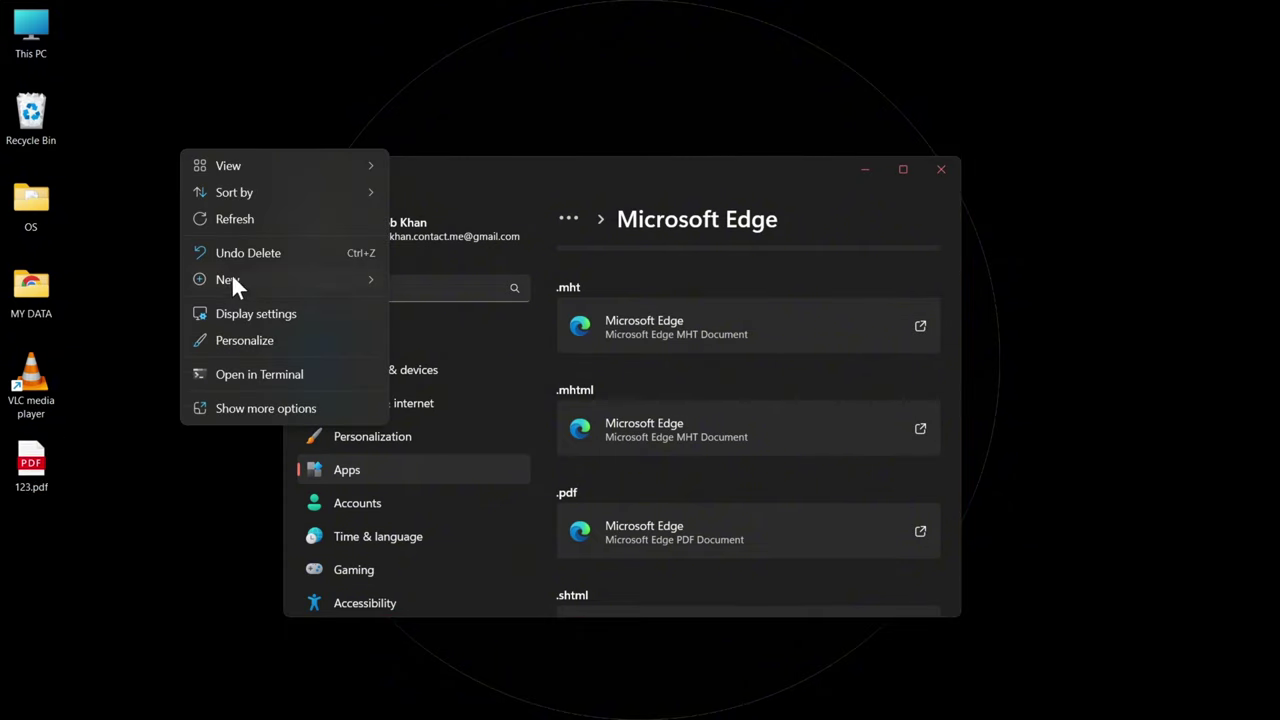
click(266, 214)
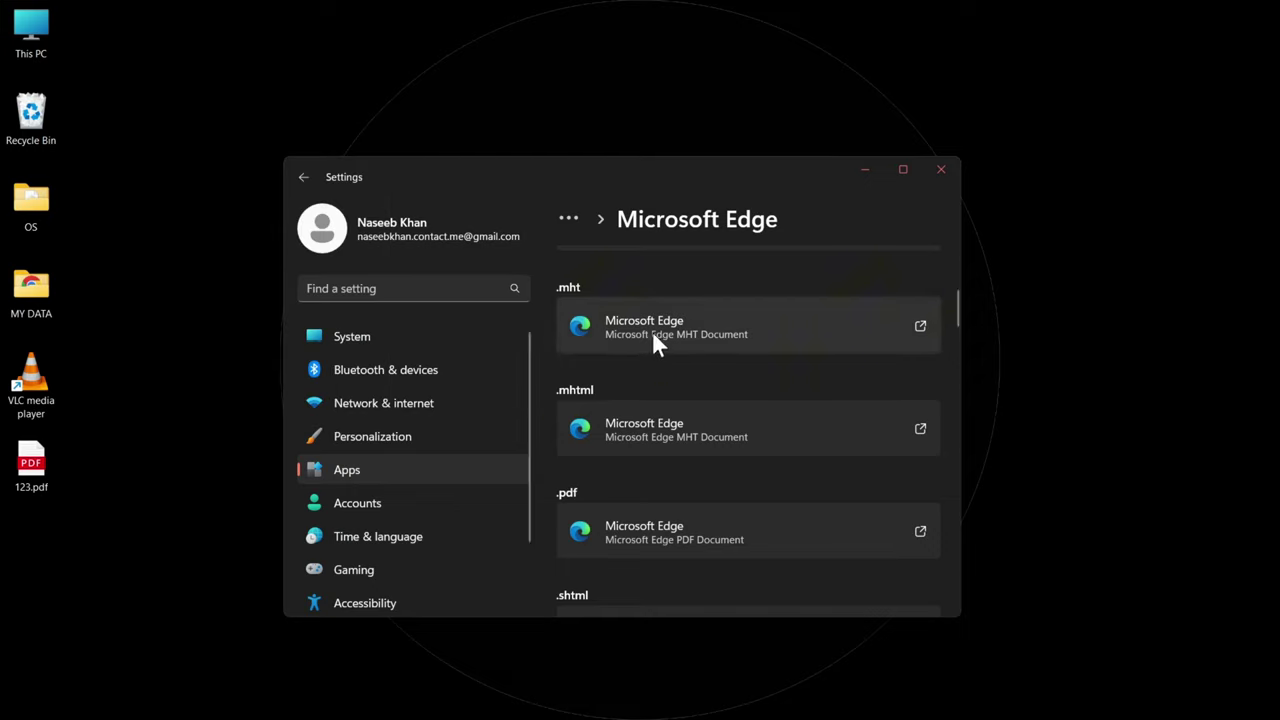
- Open 123.pdf from the desktop in its default app, look over the contents page and close it
drag(26, 481, 108, 484)
double_click(30, 465)
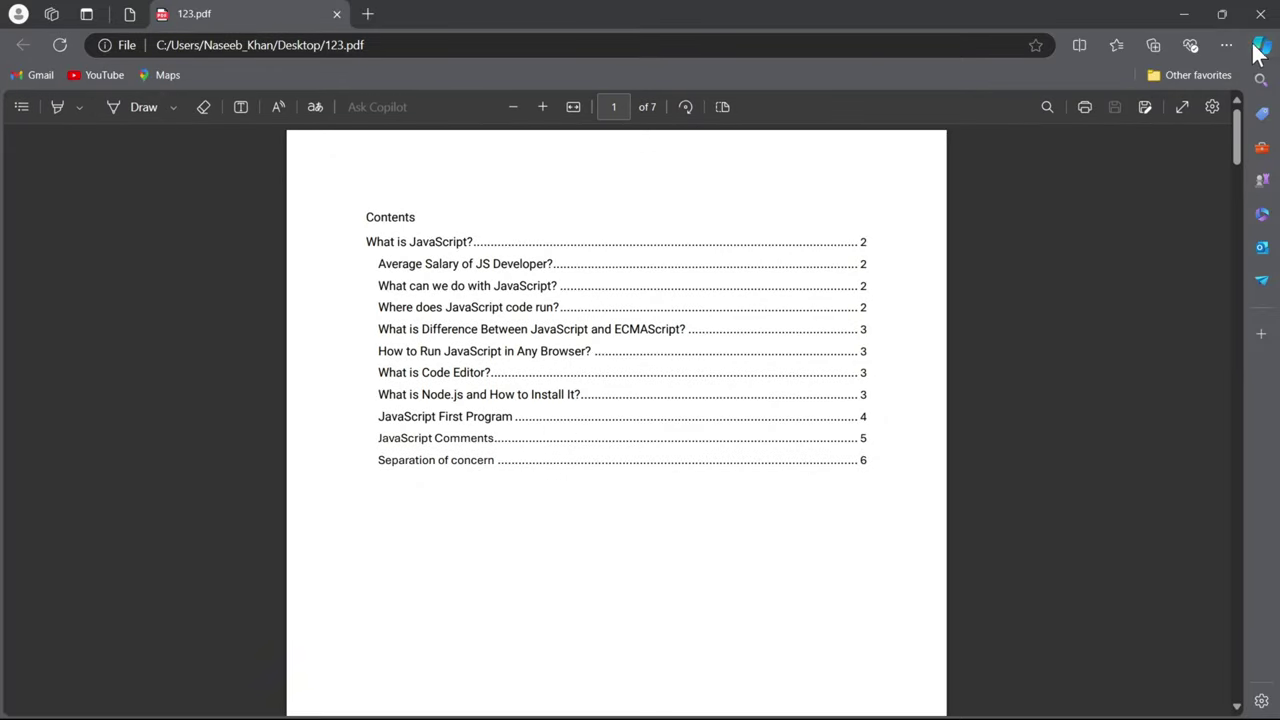
scroll(708, 549, down, 3)
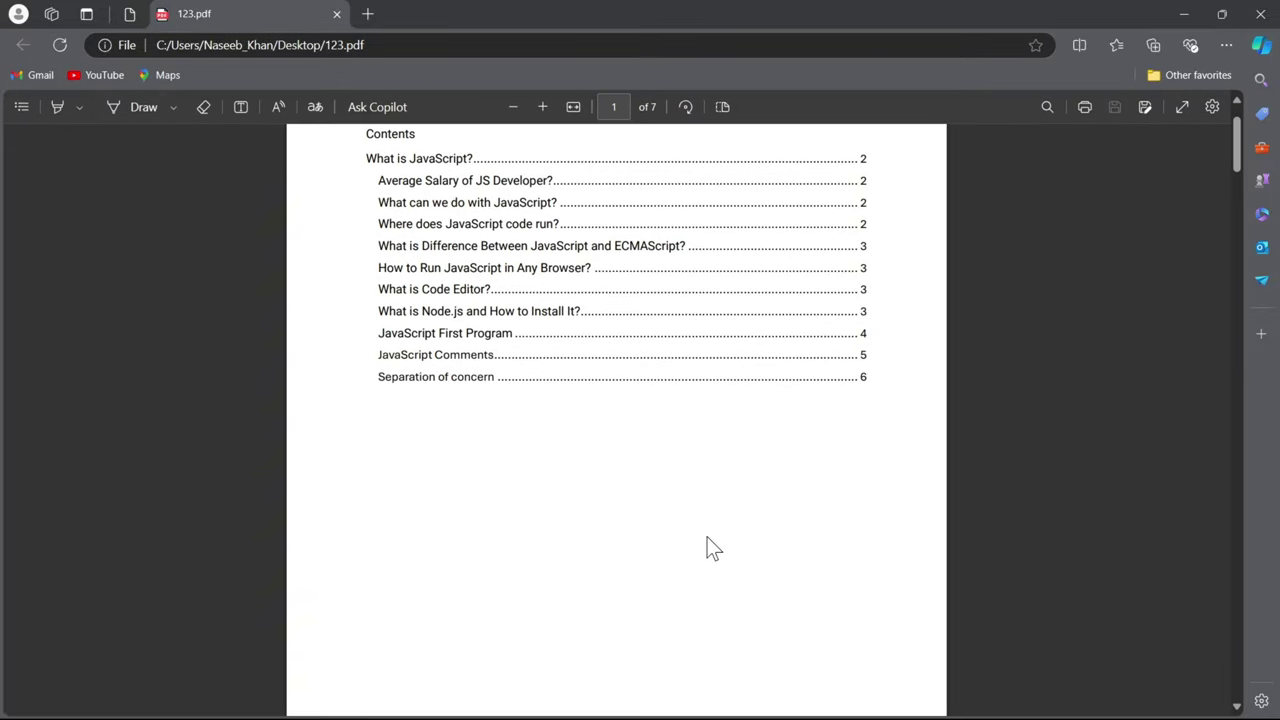
scroll(708, 549, down, 1)
click(1259, 14)
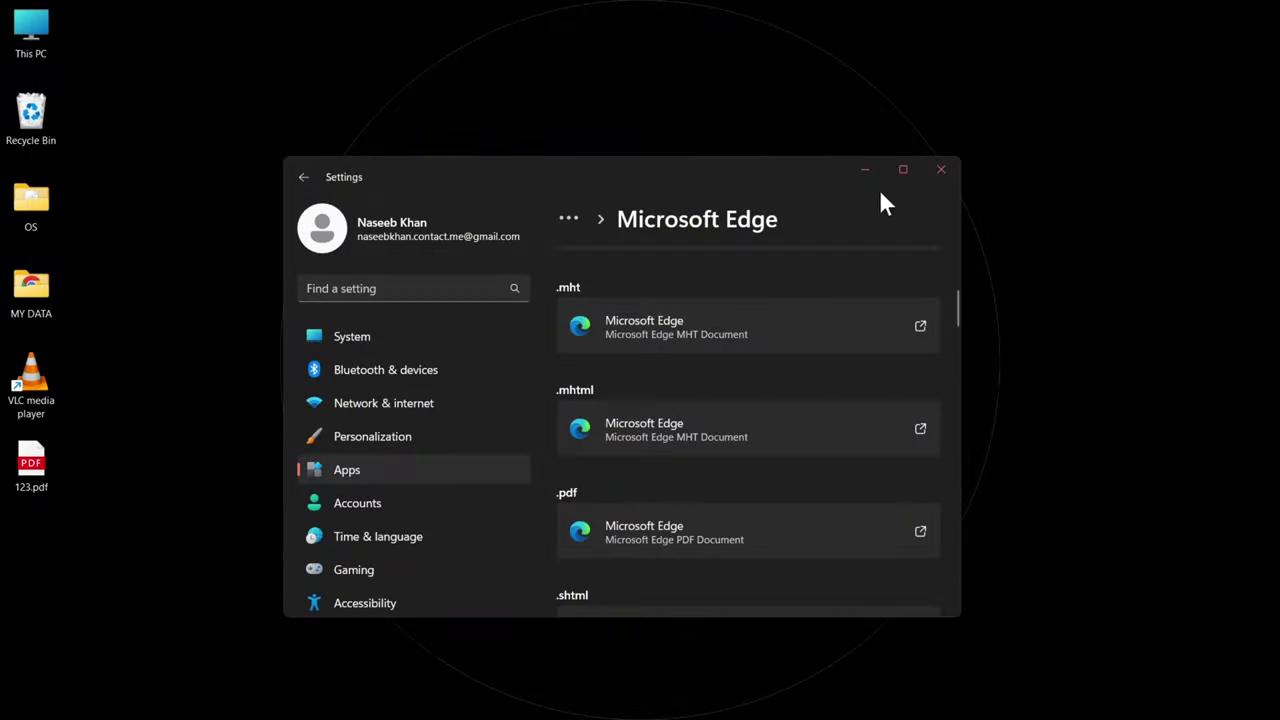
- Return to the default apps list, search for chrom and make Google Chrome the default browser
click(294, 178)
scroll(772, 580, down, 2)
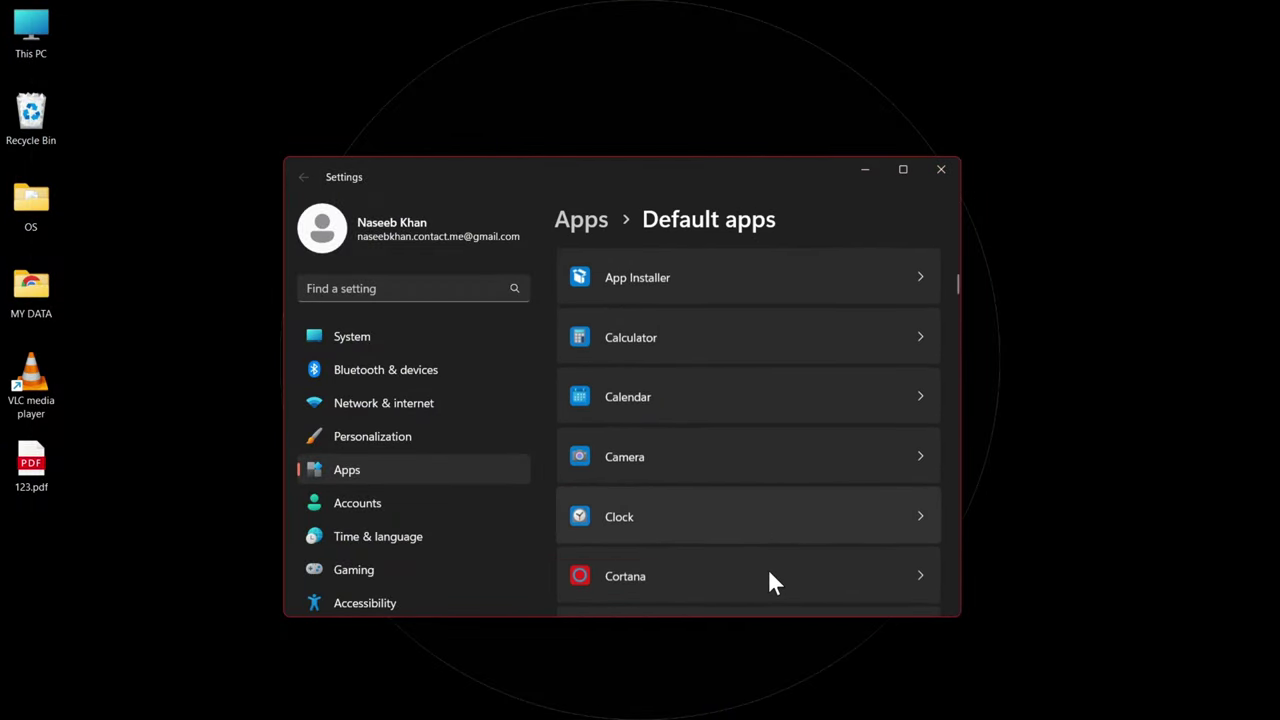
scroll(768, 578, up, 3)
click(620, 445)
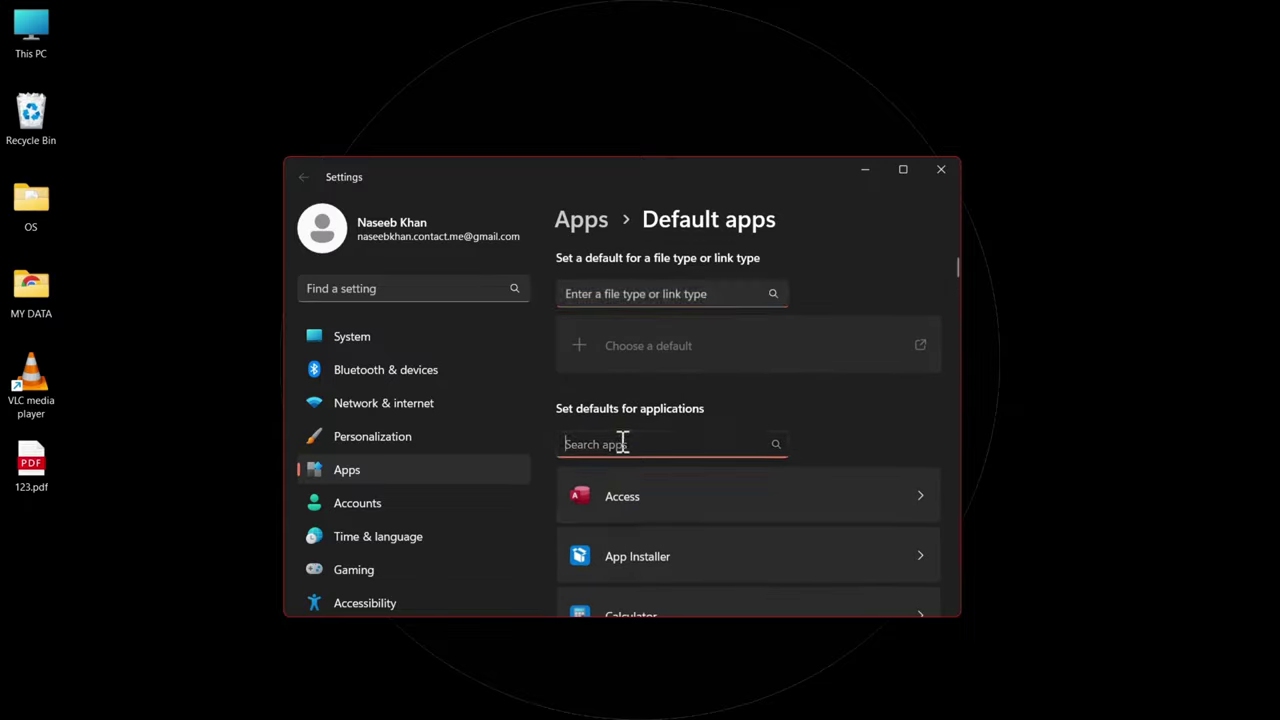
text(chrom)
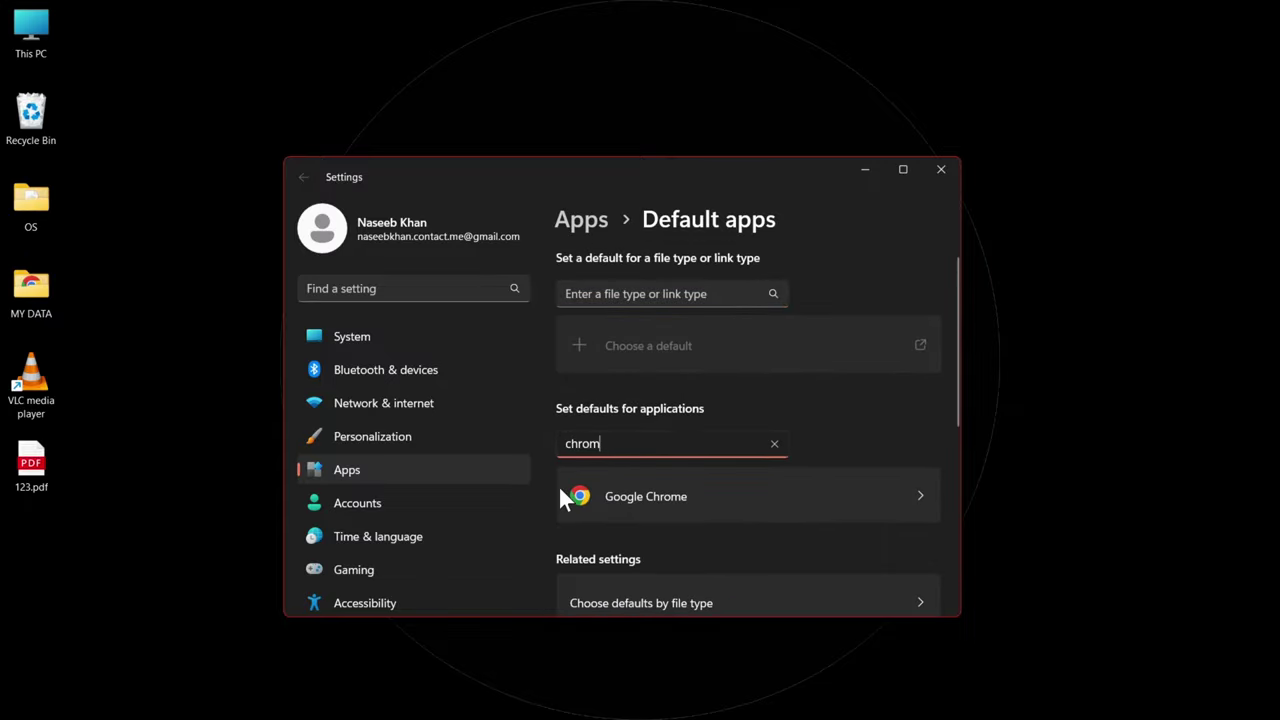
click(651, 497)
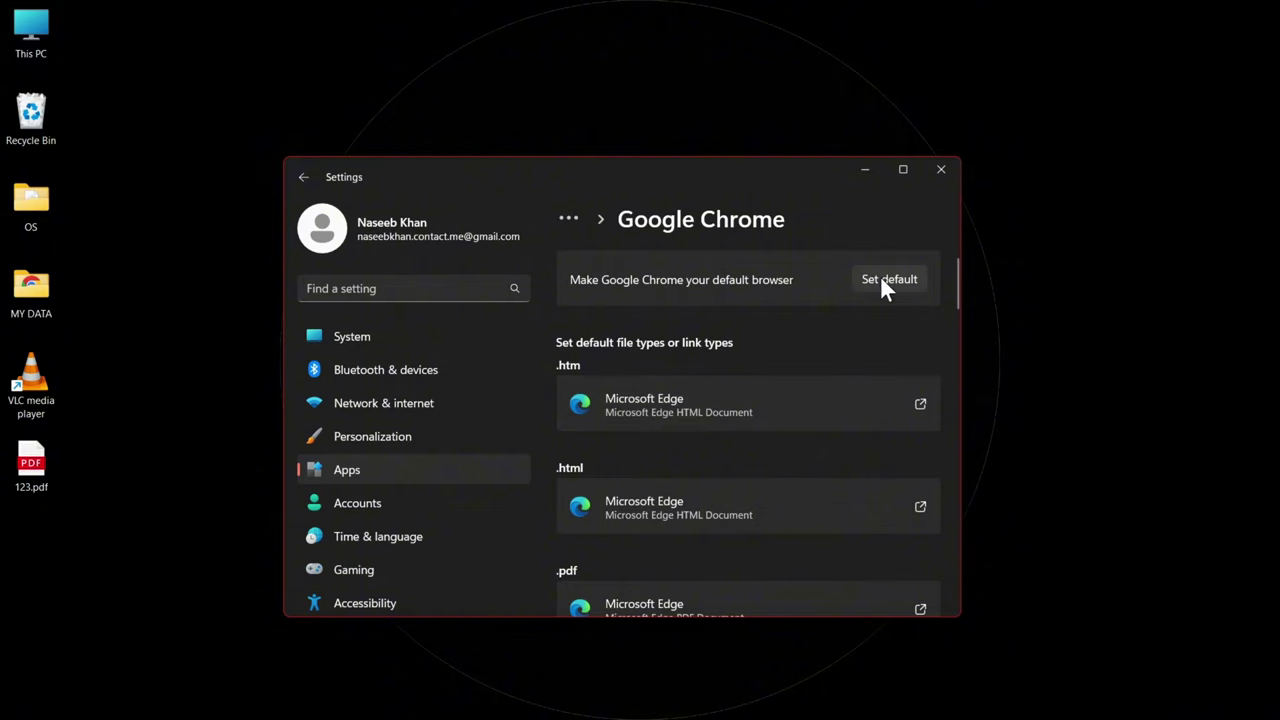
click(884, 279)
- Set Google Chrome as the default app for .pdf files and close Settings
scroll(724, 429, down, 5)
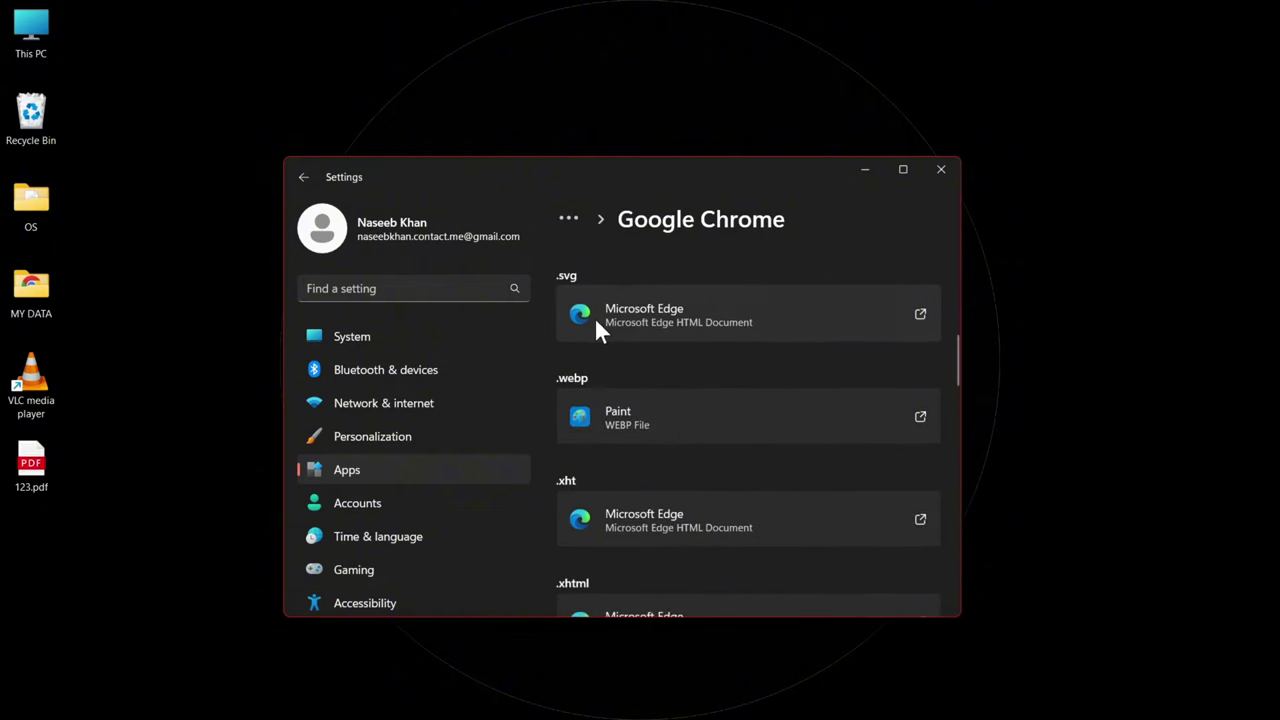
scroll(594, 394, up, 2)
scroll(594, 400, down, 2)
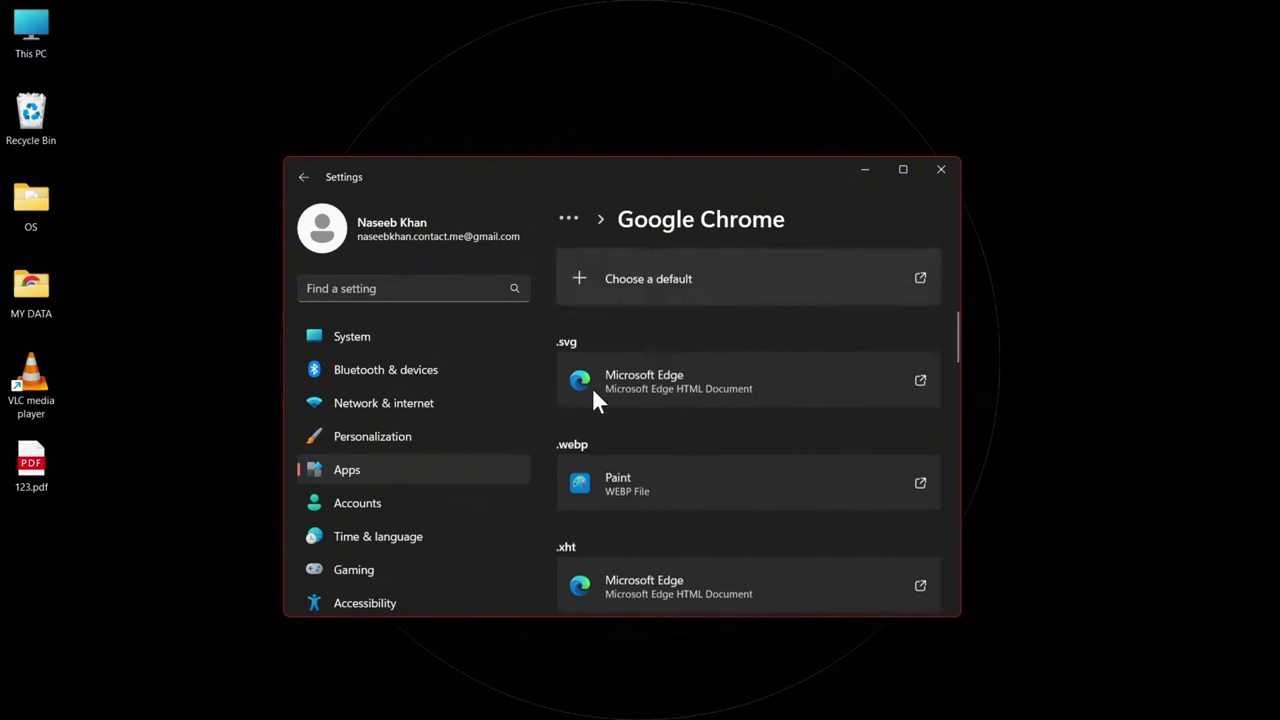
scroll(646, 290, up, 1)
click(646, 279)
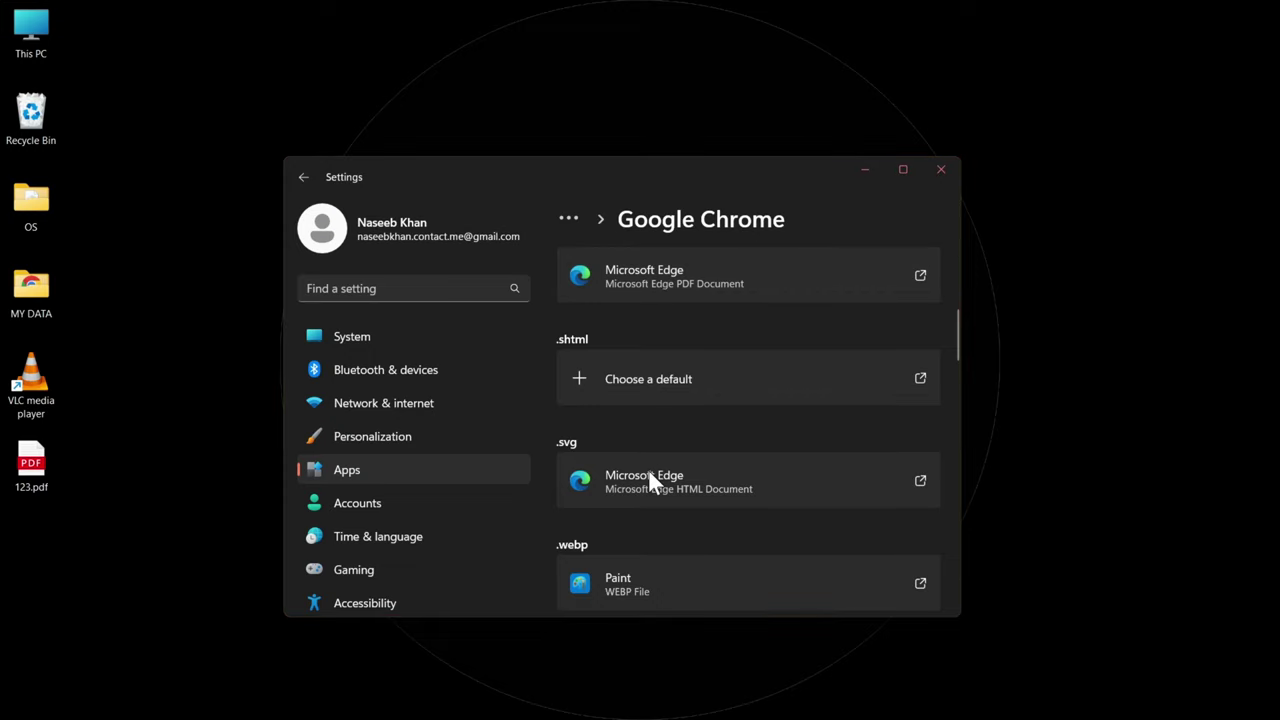
click(528, 338)
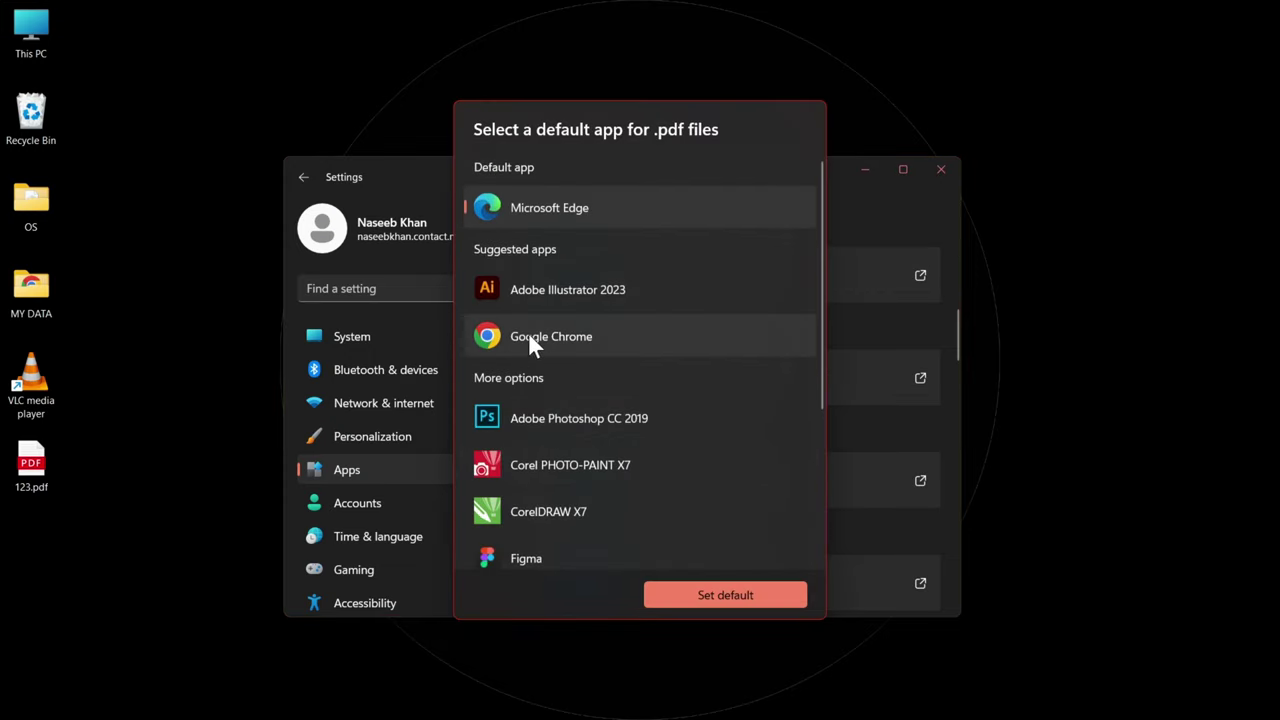
click(703, 598)
click(943, 169)
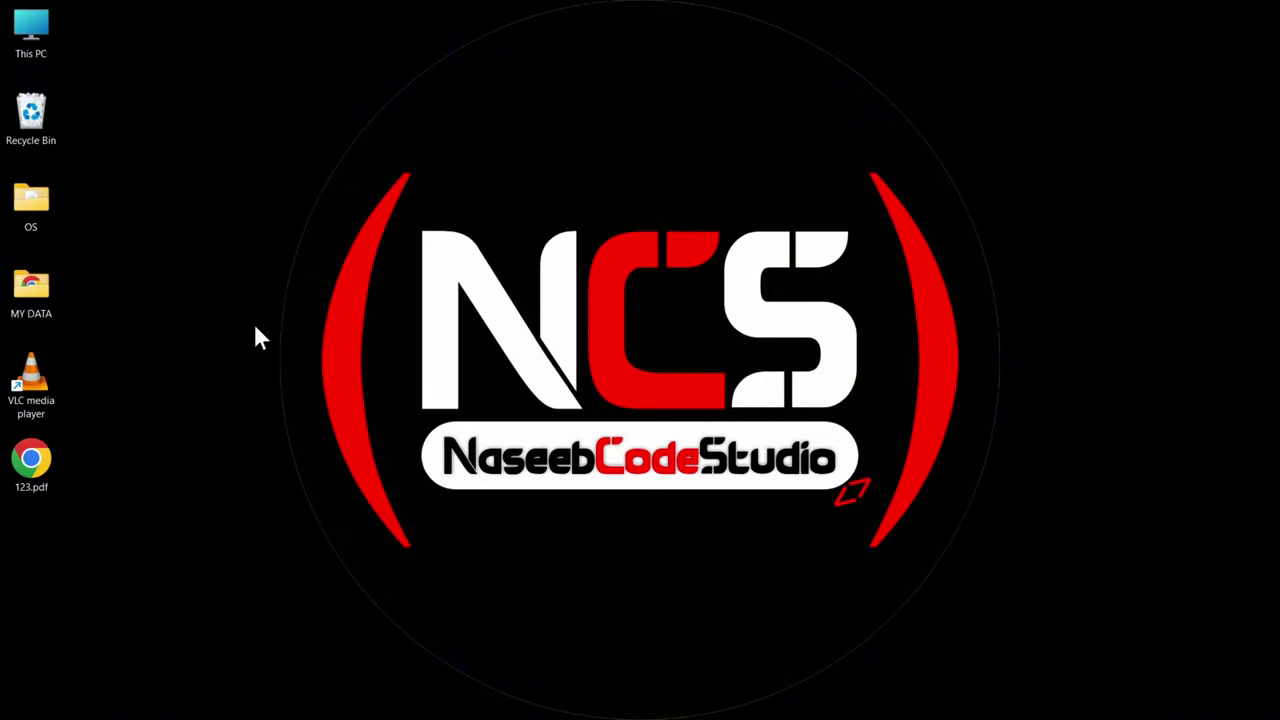
- Refresh the desktop, reopen the default apps list from Control Panel to look through it, and close Settings
right_click(260, 342)
click(314, 392)
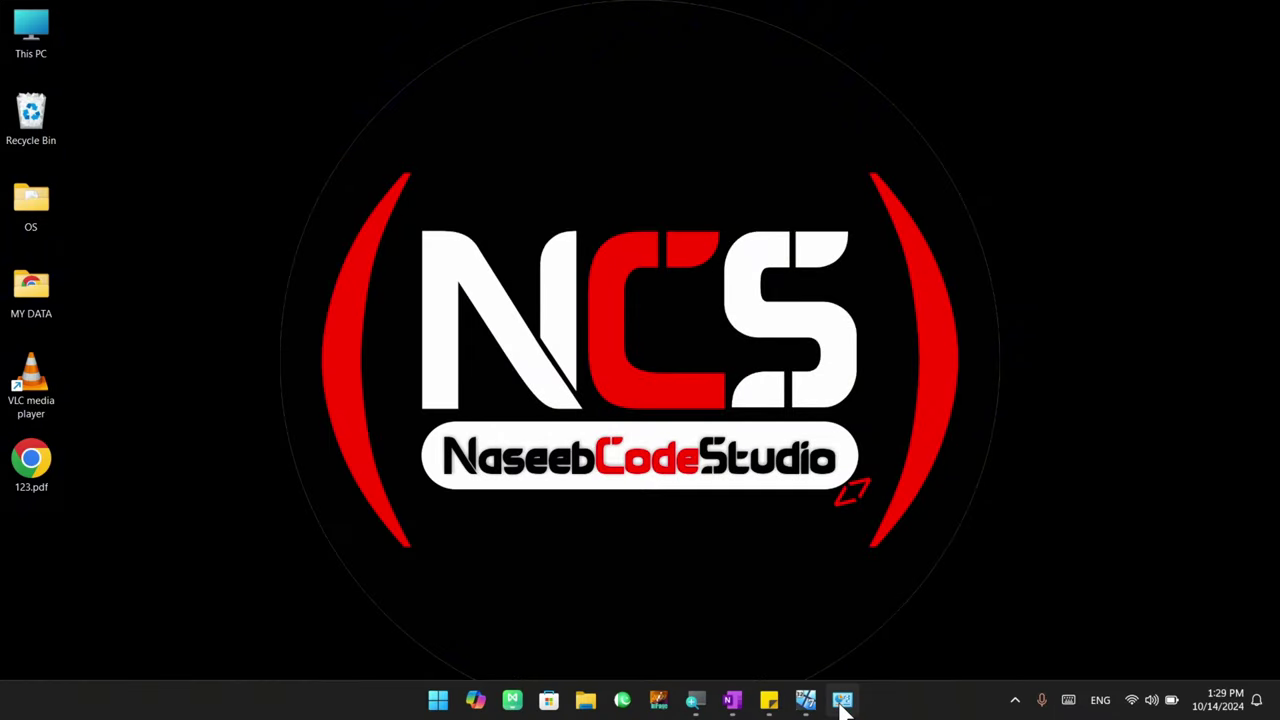
click(845, 705)
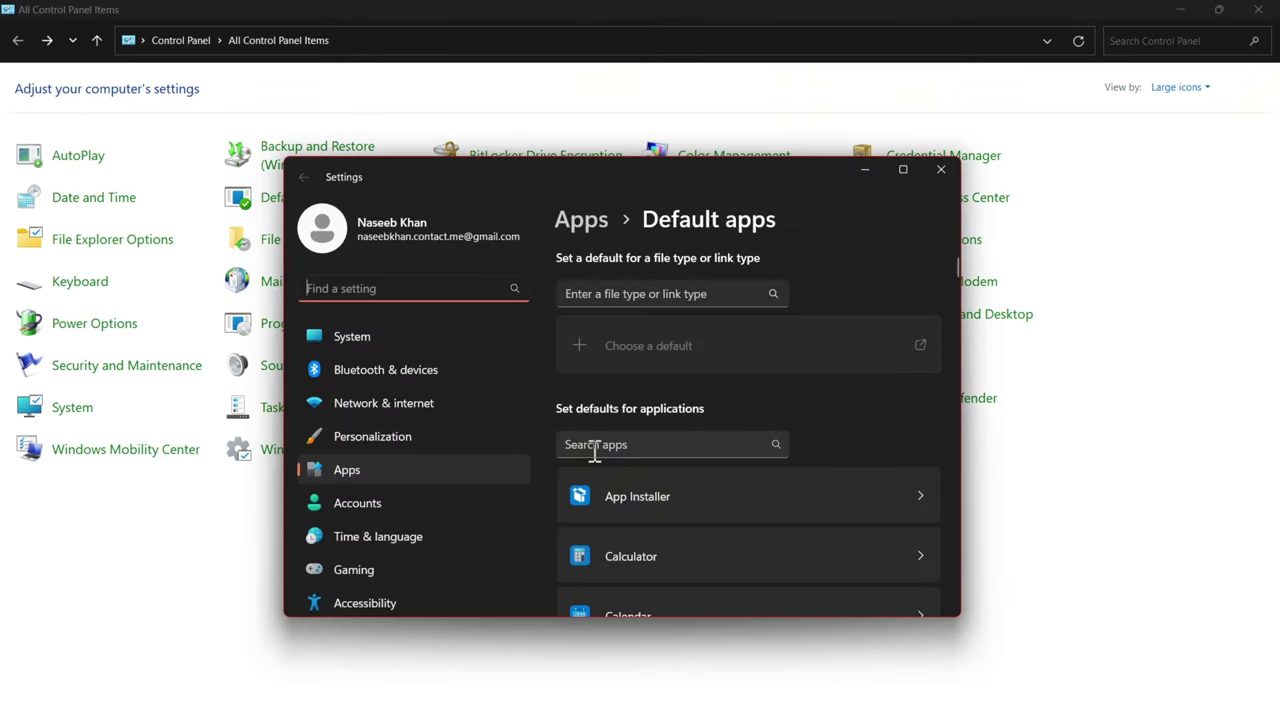
click(594, 448)
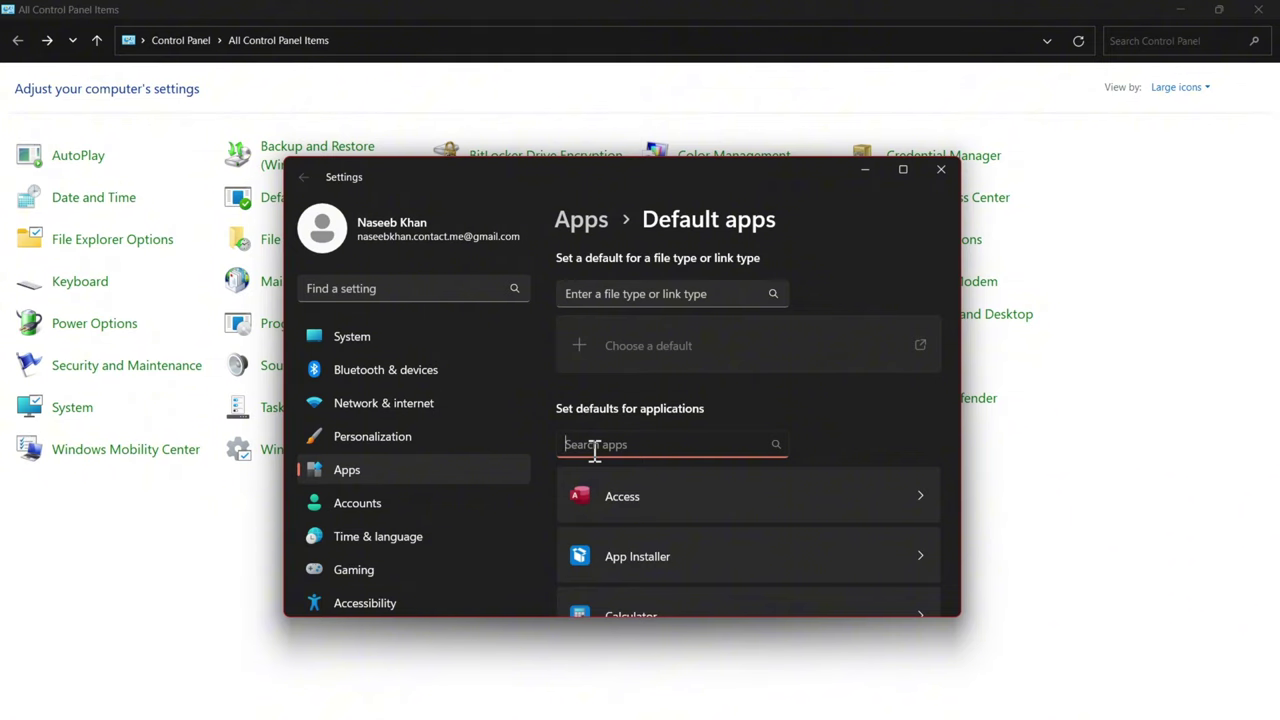
scroll(594, 448, down, 3)
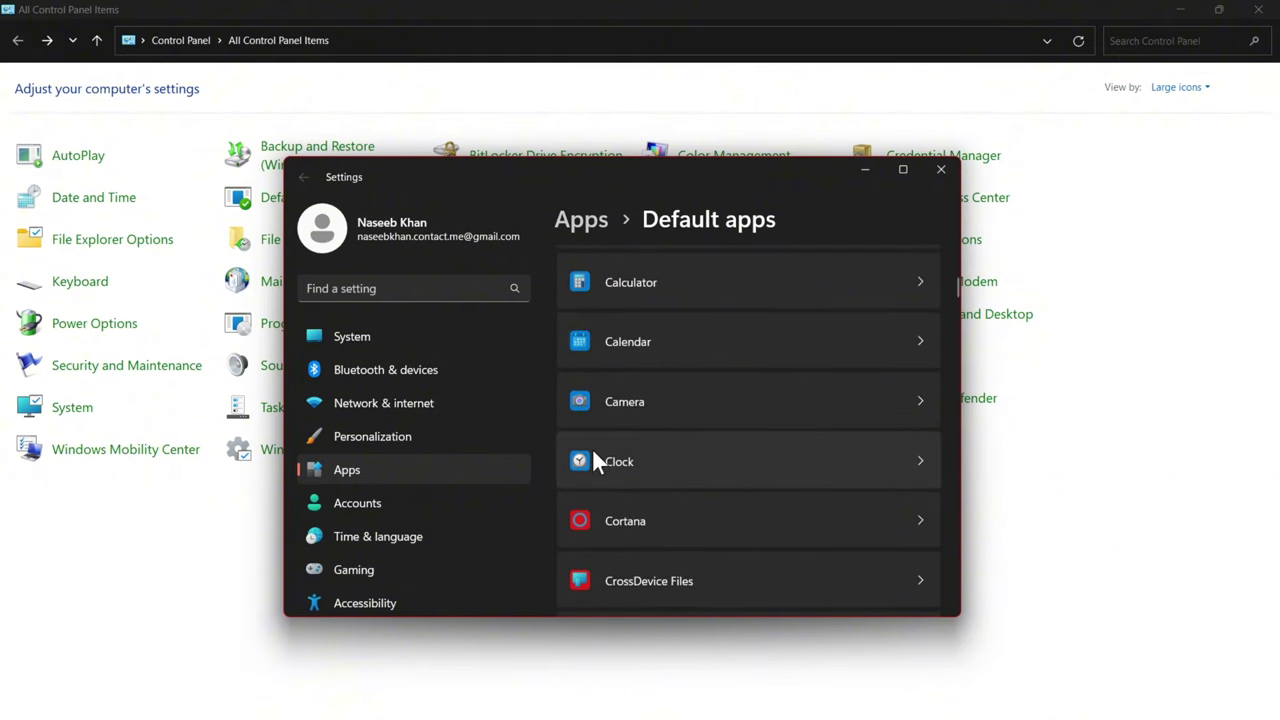
scroll(593, 452, up, 3)
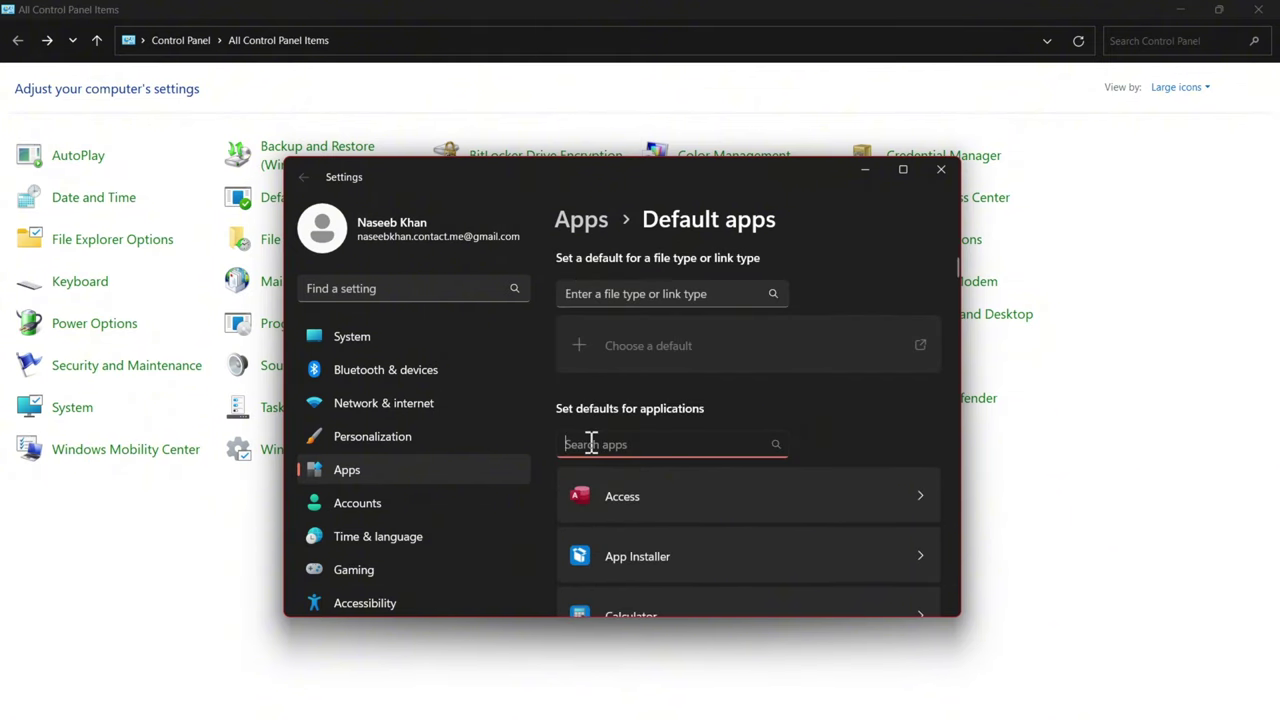
click(940, 169)
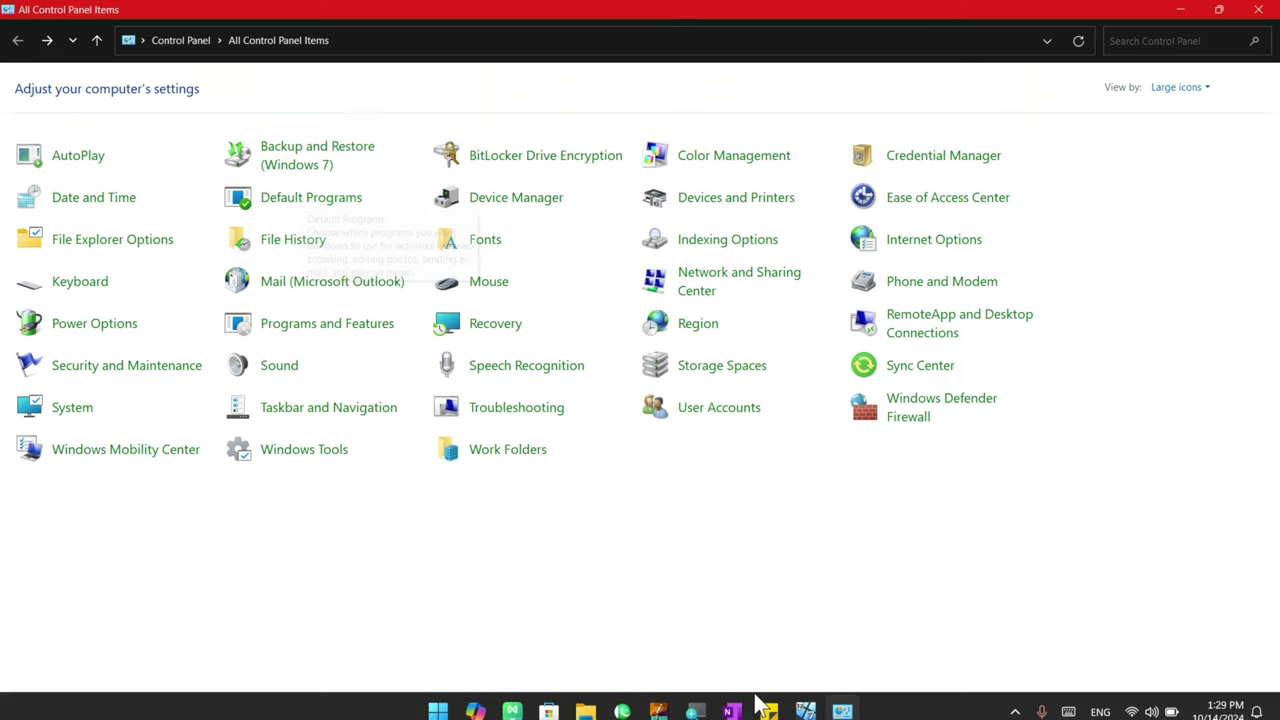
- Check the available keyboard layouts in the input language switcher
click(734, 700)
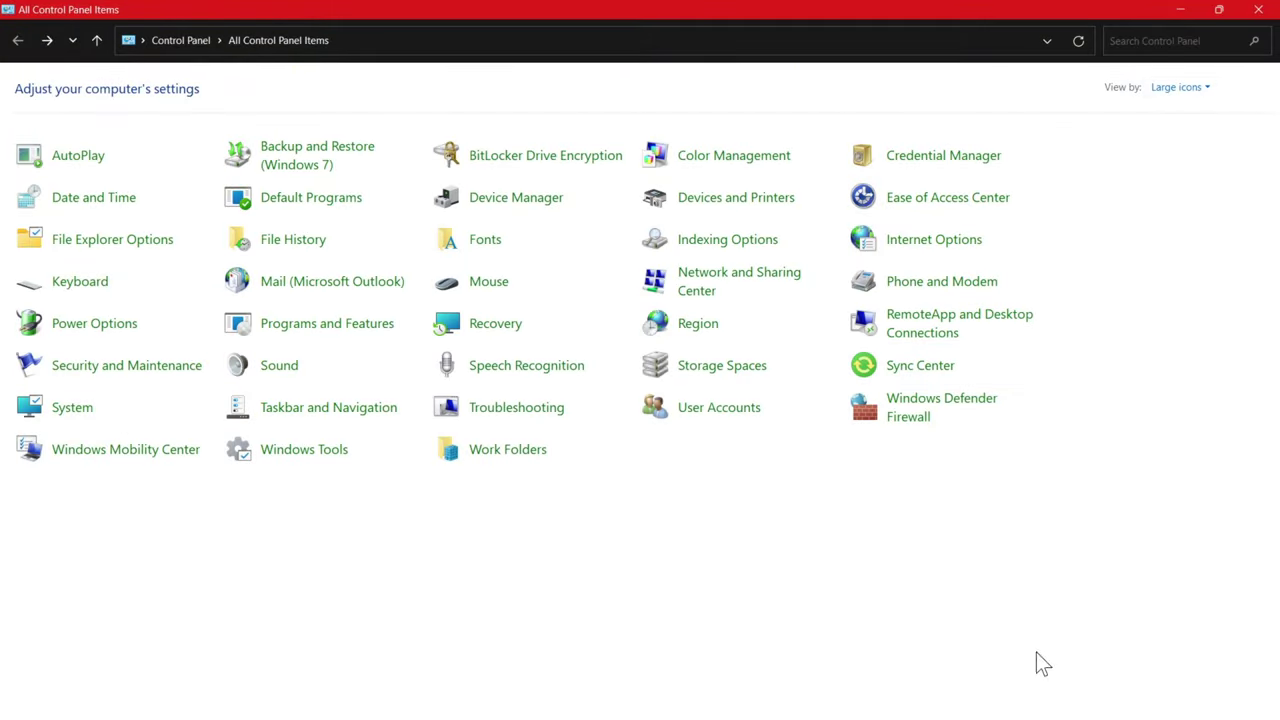
mouse_move(1063, 708)
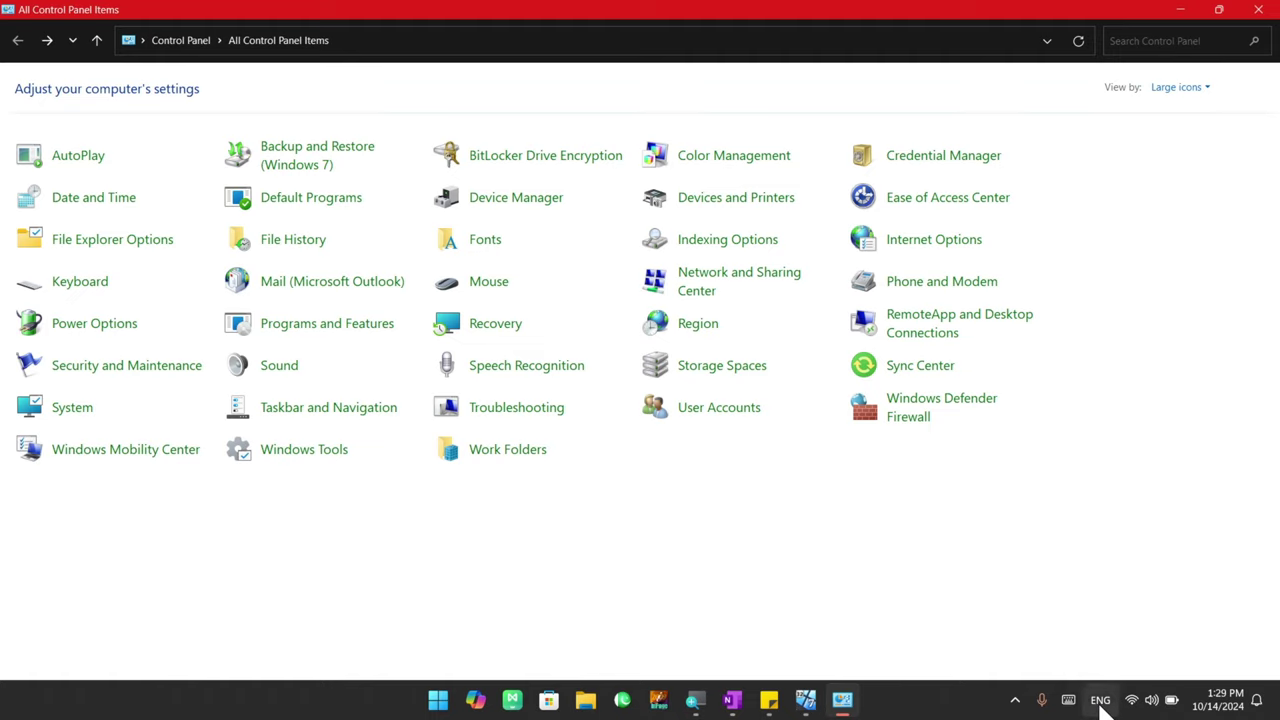
click(1100, 706)
click(774, 606)
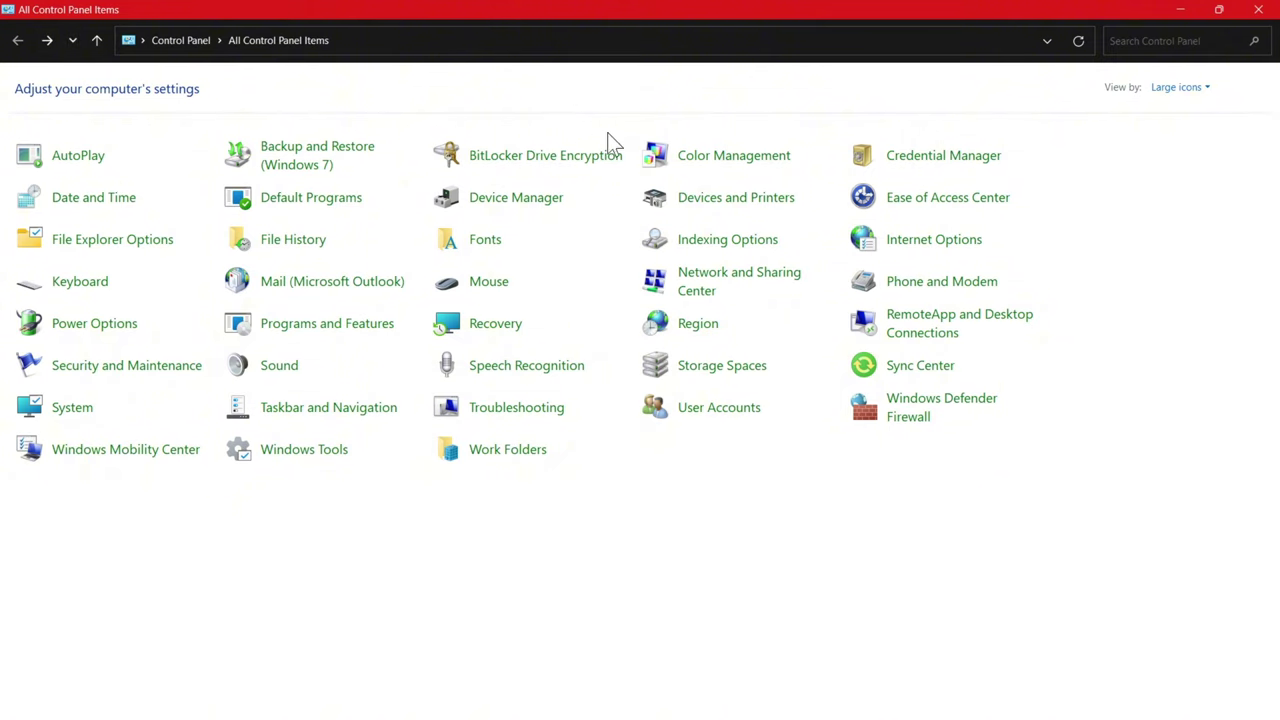
- Open the Region settings from Control Panel and change the regional format to Saho (Eritrea)
click(697, 324)
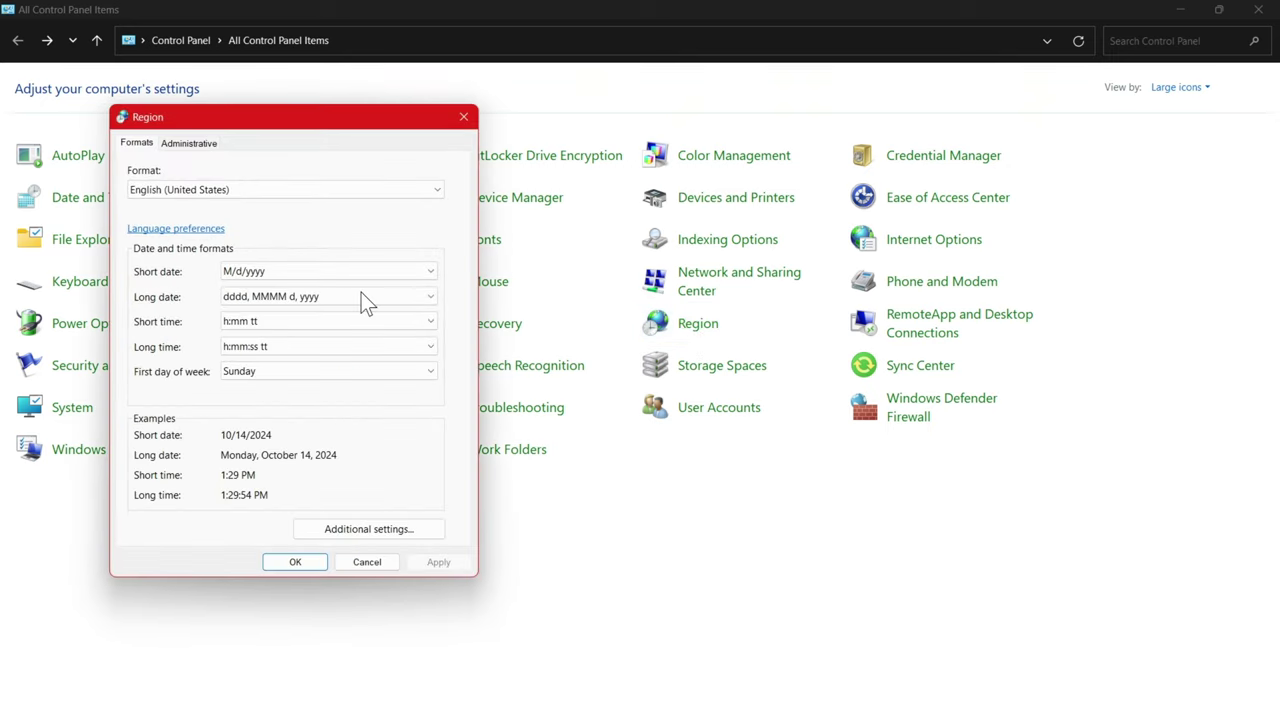
drag(350, 130, 600, 131)
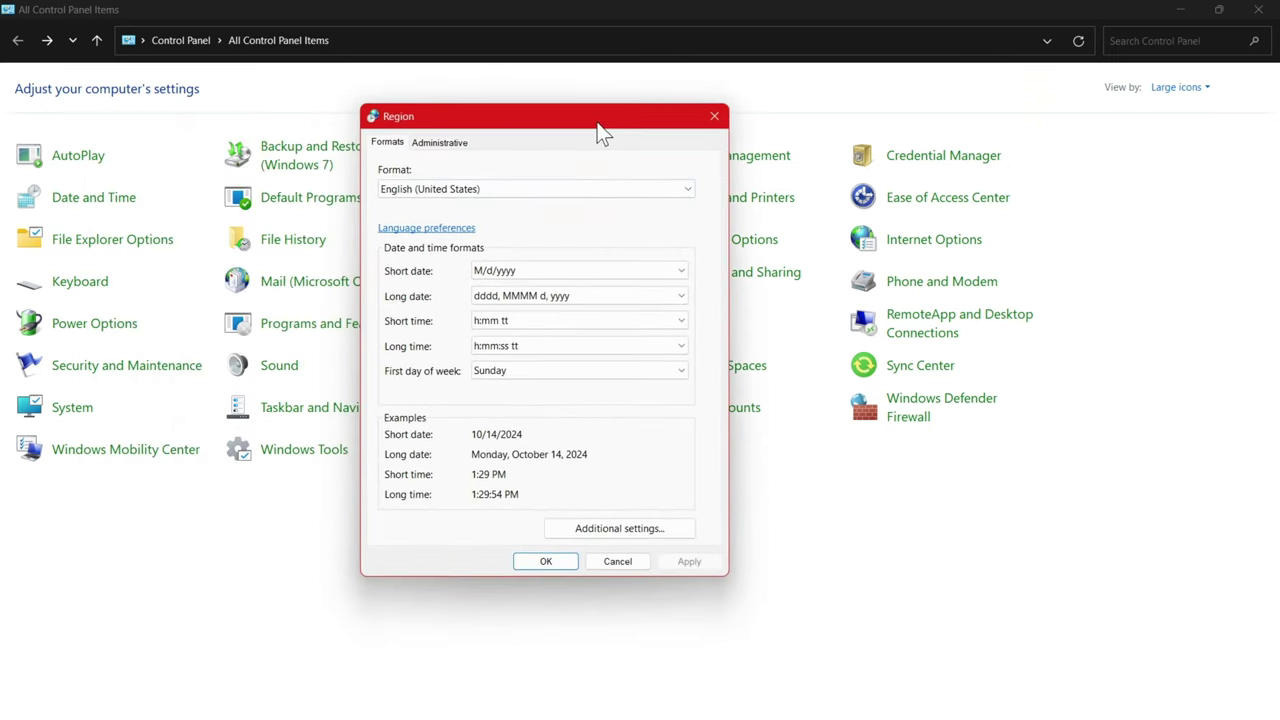
click(432, 190)
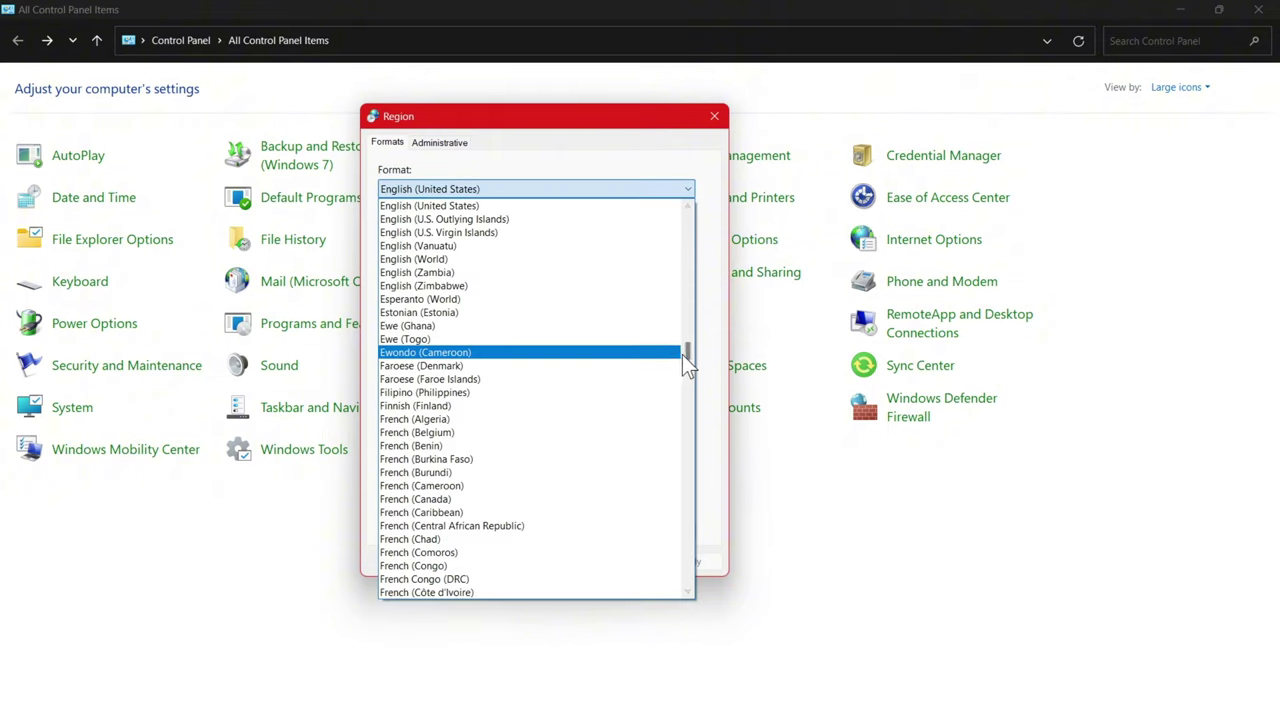
drag(682, 354, 690, 508)
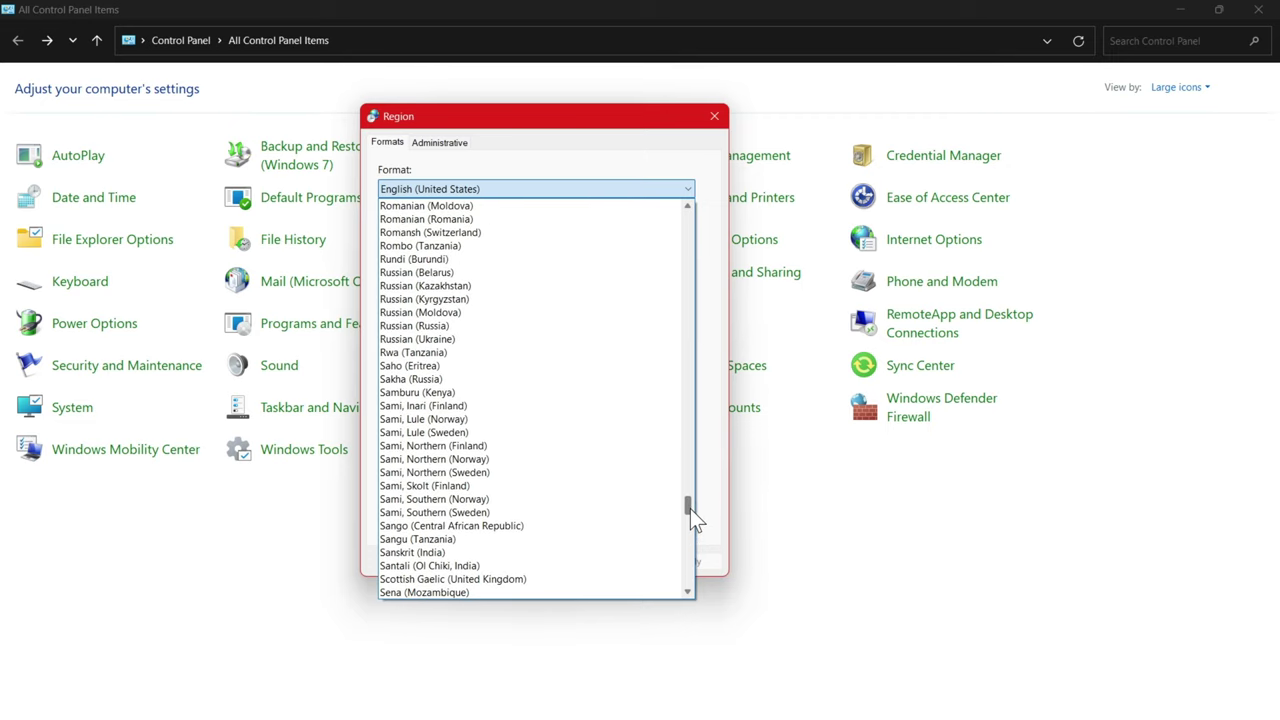
click(451, 367)
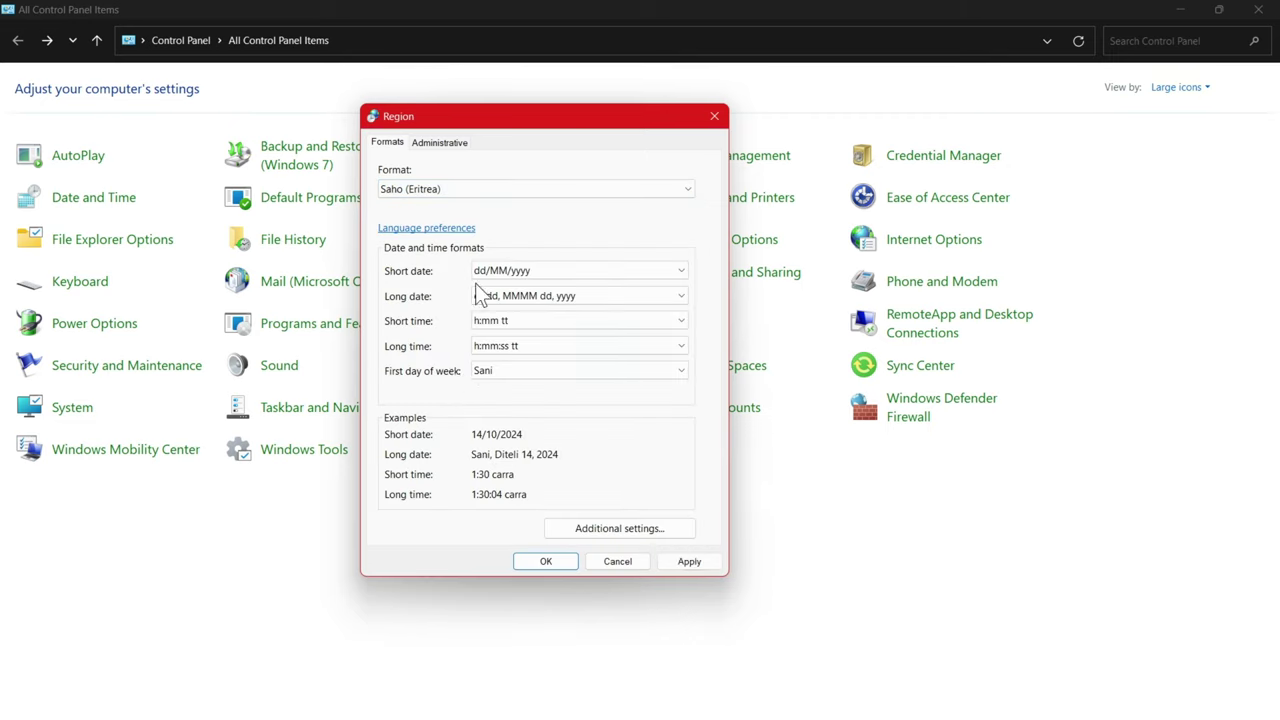
click(612, 562)
- Open the Language & region settings from the keyboard layout list and bring up the preferred languages
click(1100, 716)
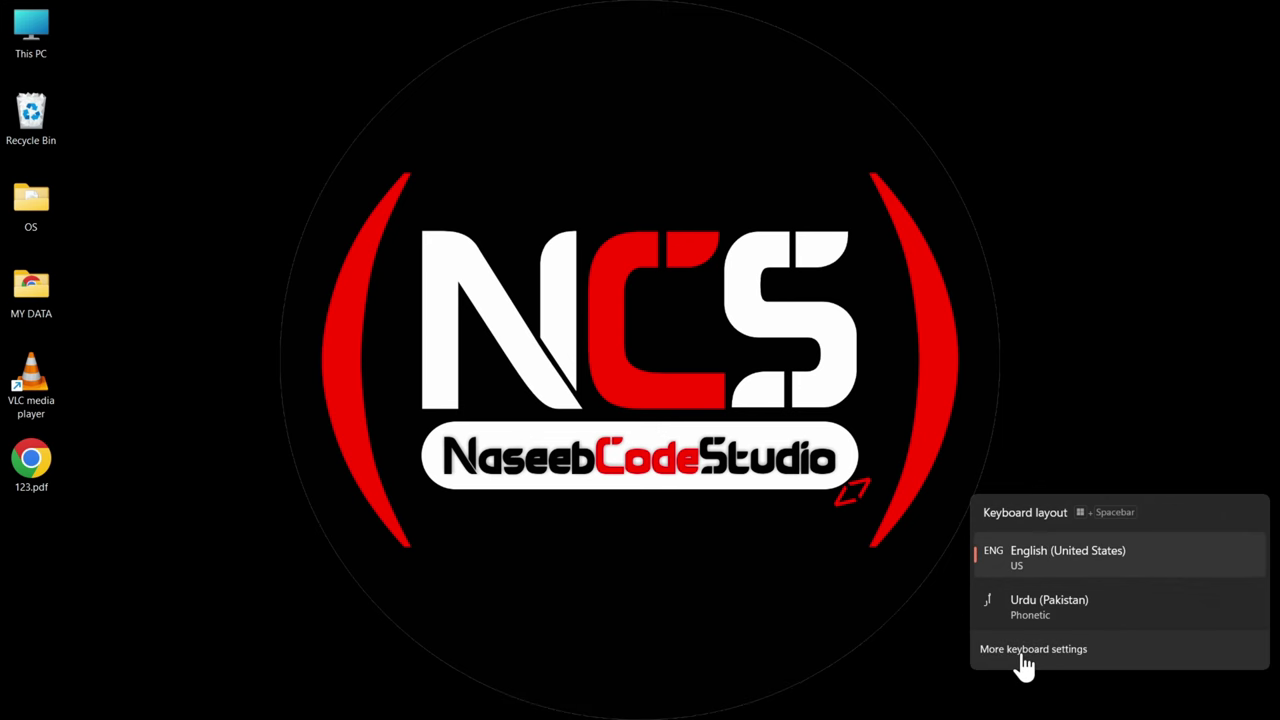
click(1043, 652)
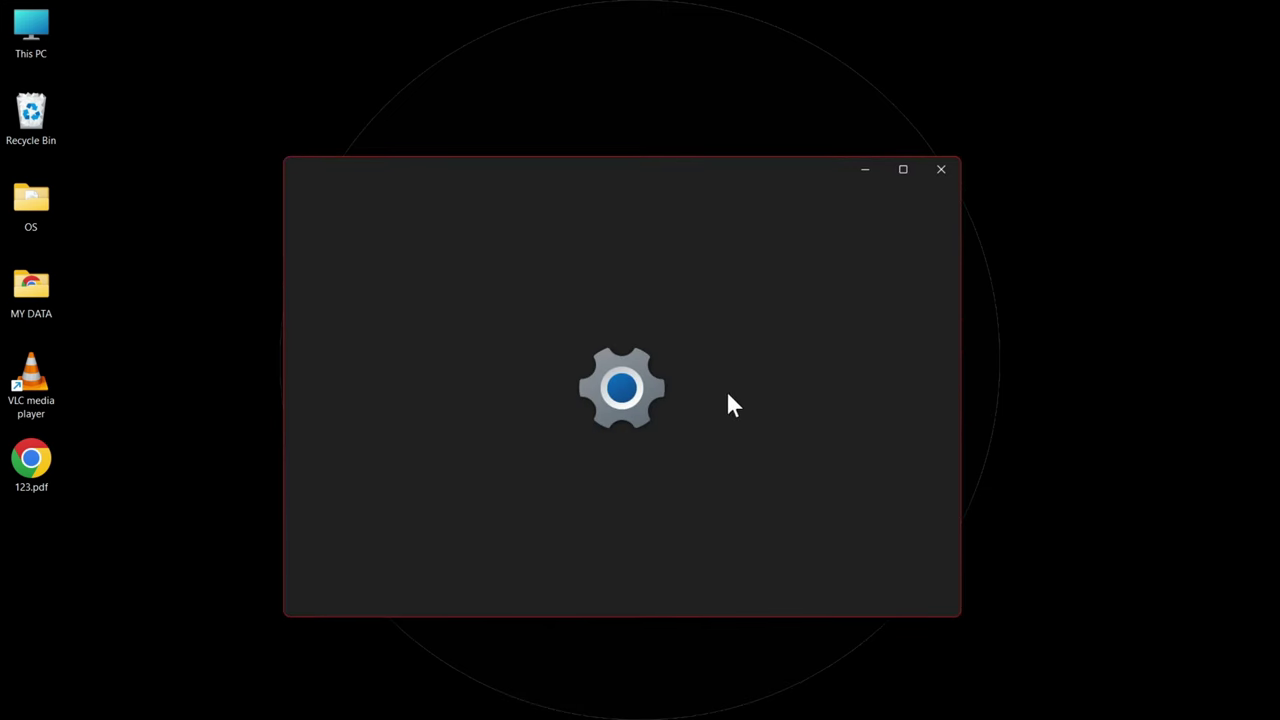
scroll(900, 380, down, 1)
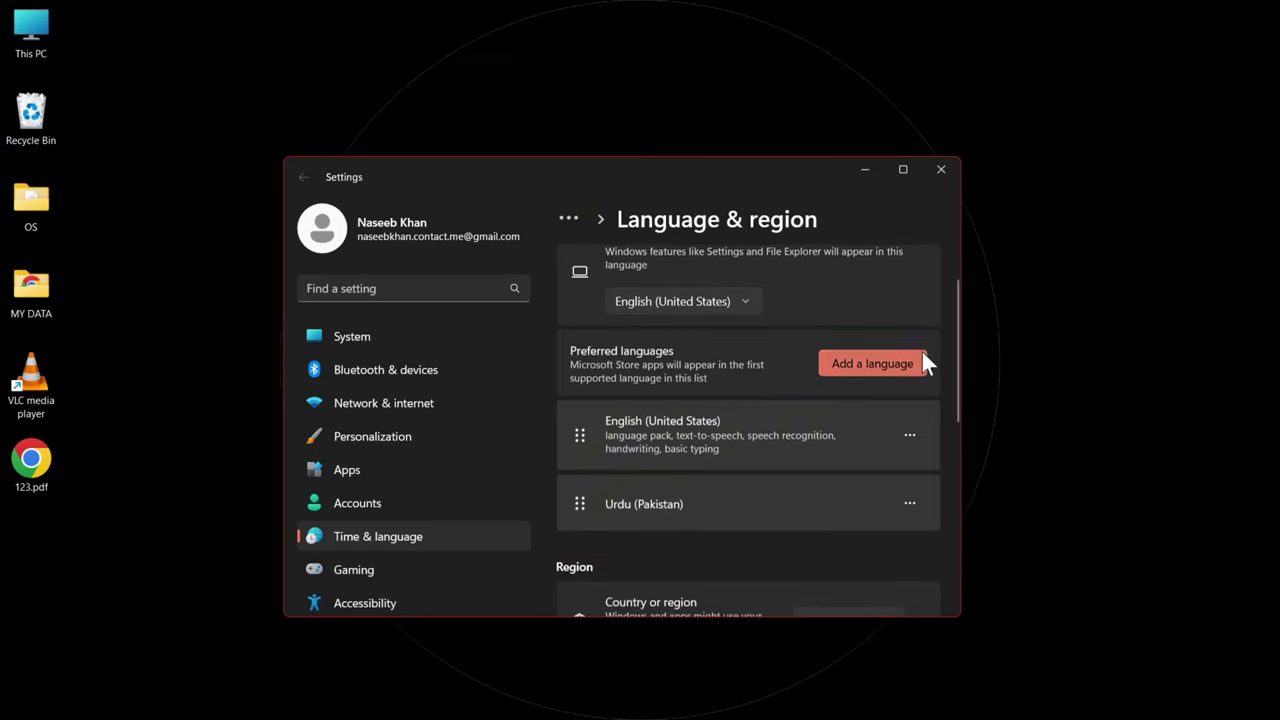
- Add Arabic (Algeria) as a preferred language, install it with its language pack, and check the keyboard layout list
click(859, 364)
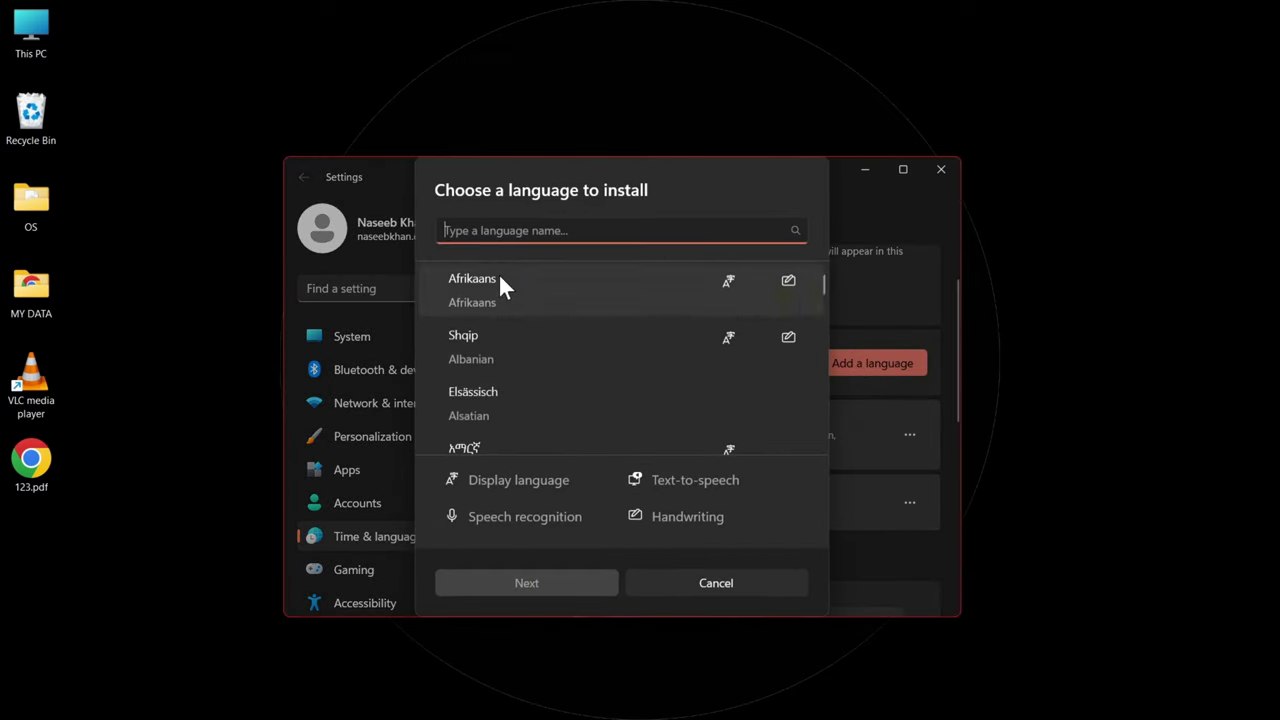
scroll(497, 370, down, 1)
click(516, 322)
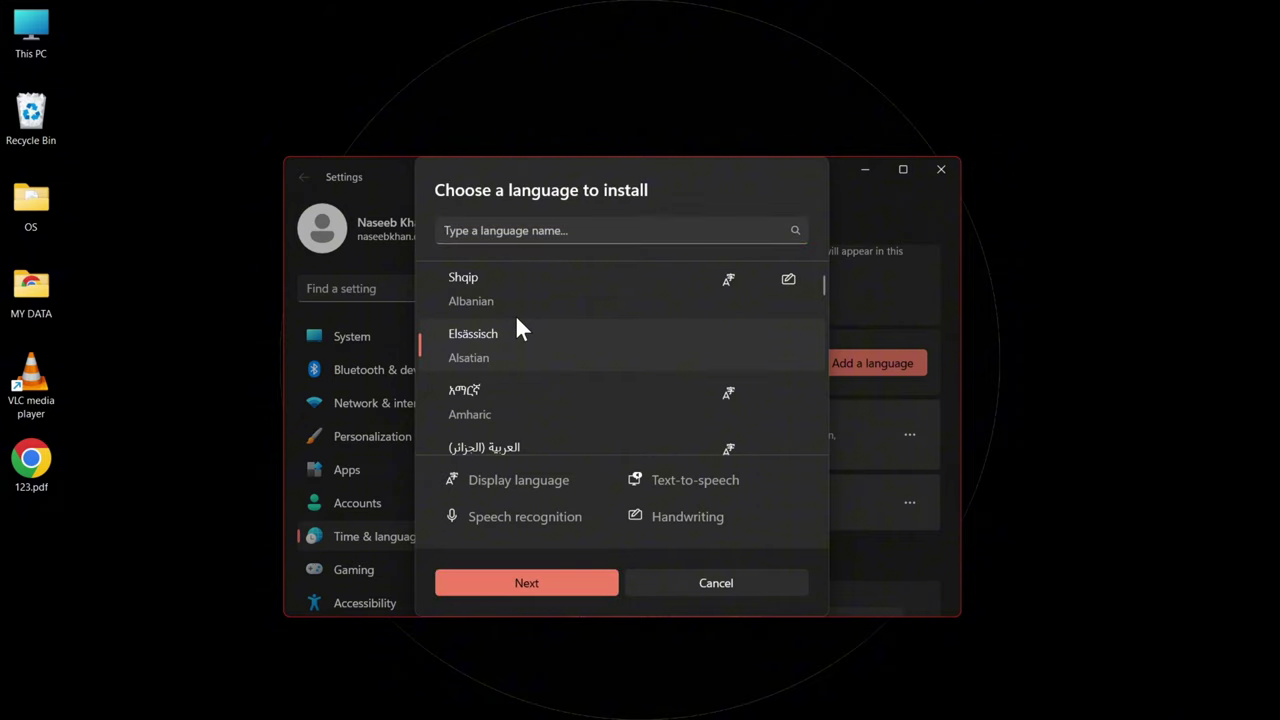
scroll(516, 322, down, 1)
scroll(474, 397, down, 1)
click(478, 369)
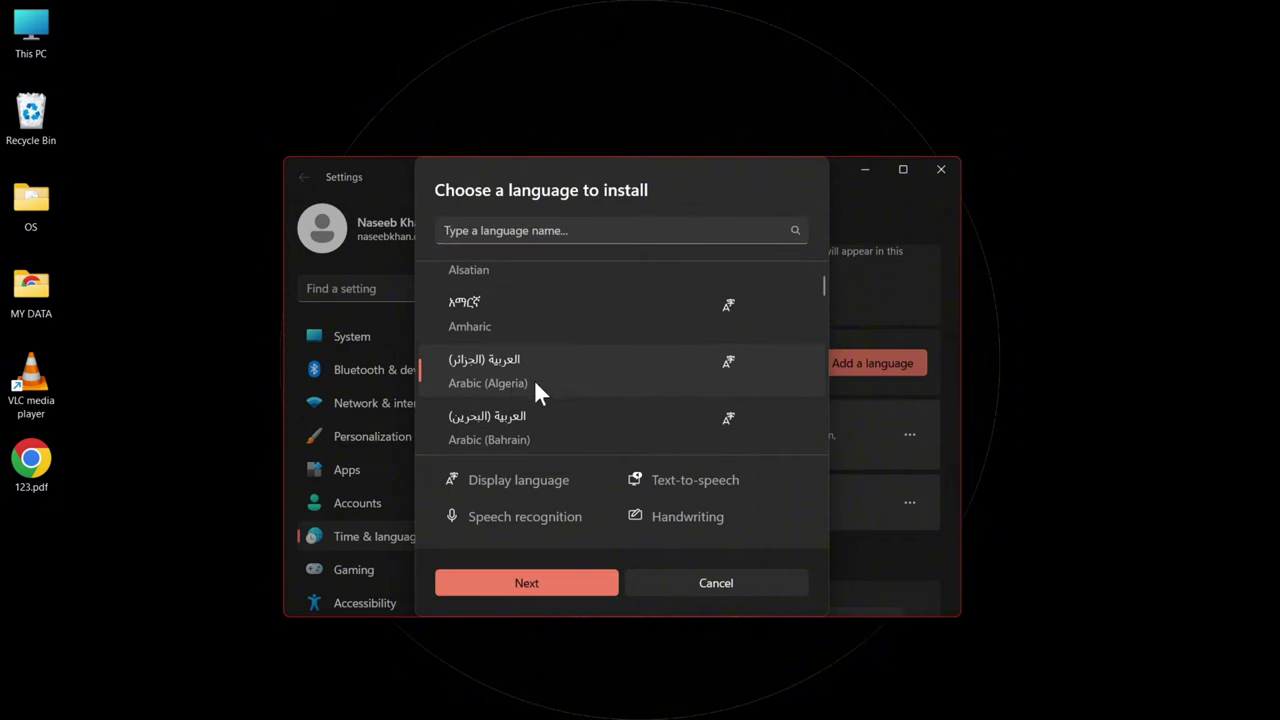
click(534, 583)
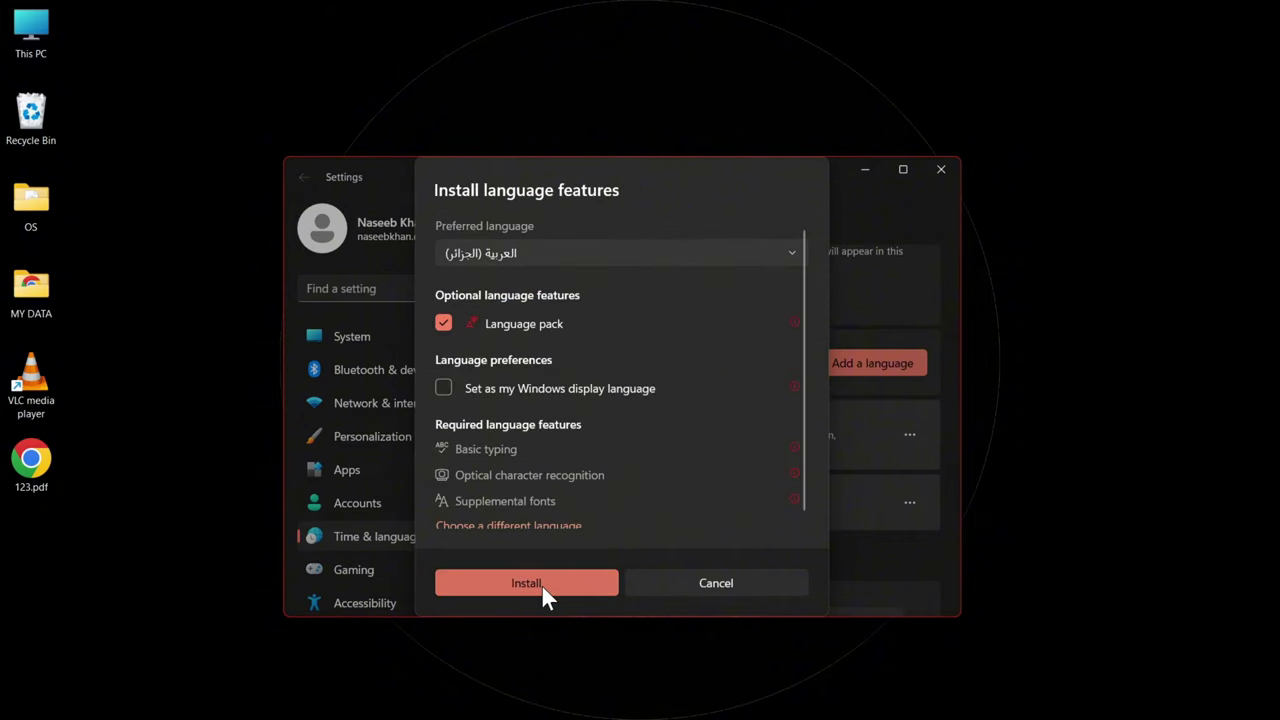
click(541, 584)
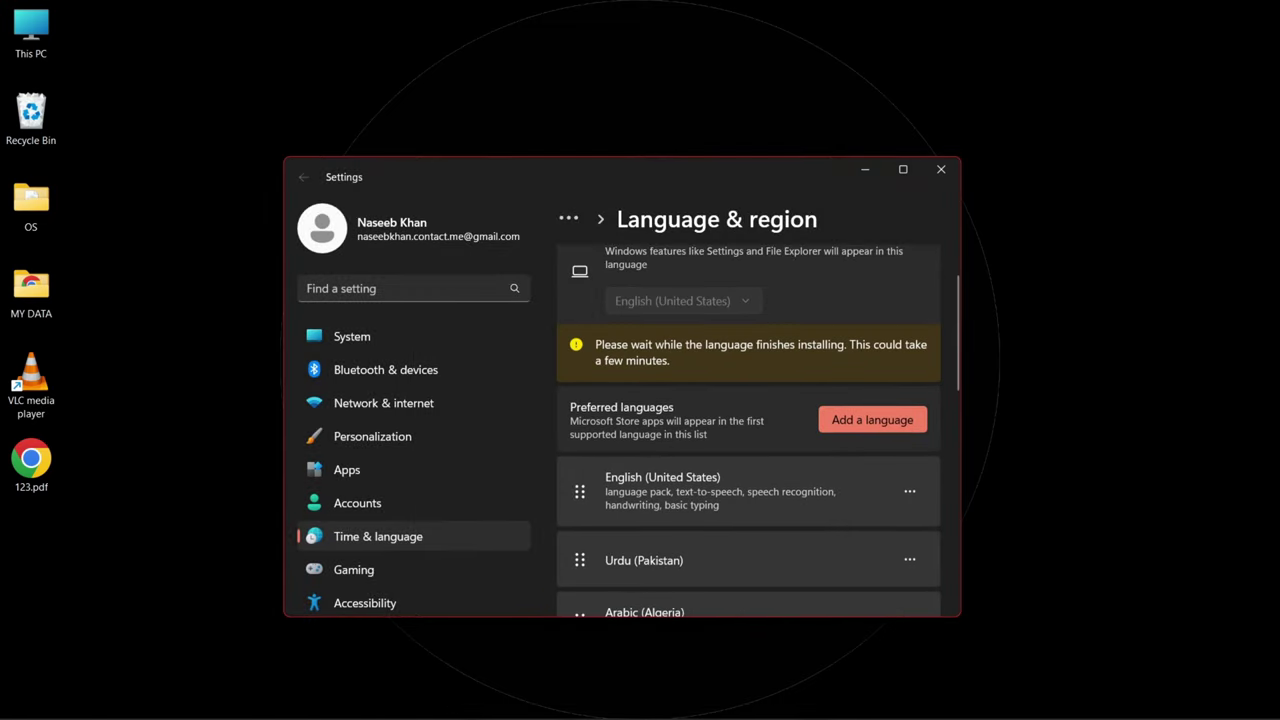
click(1100, 700)
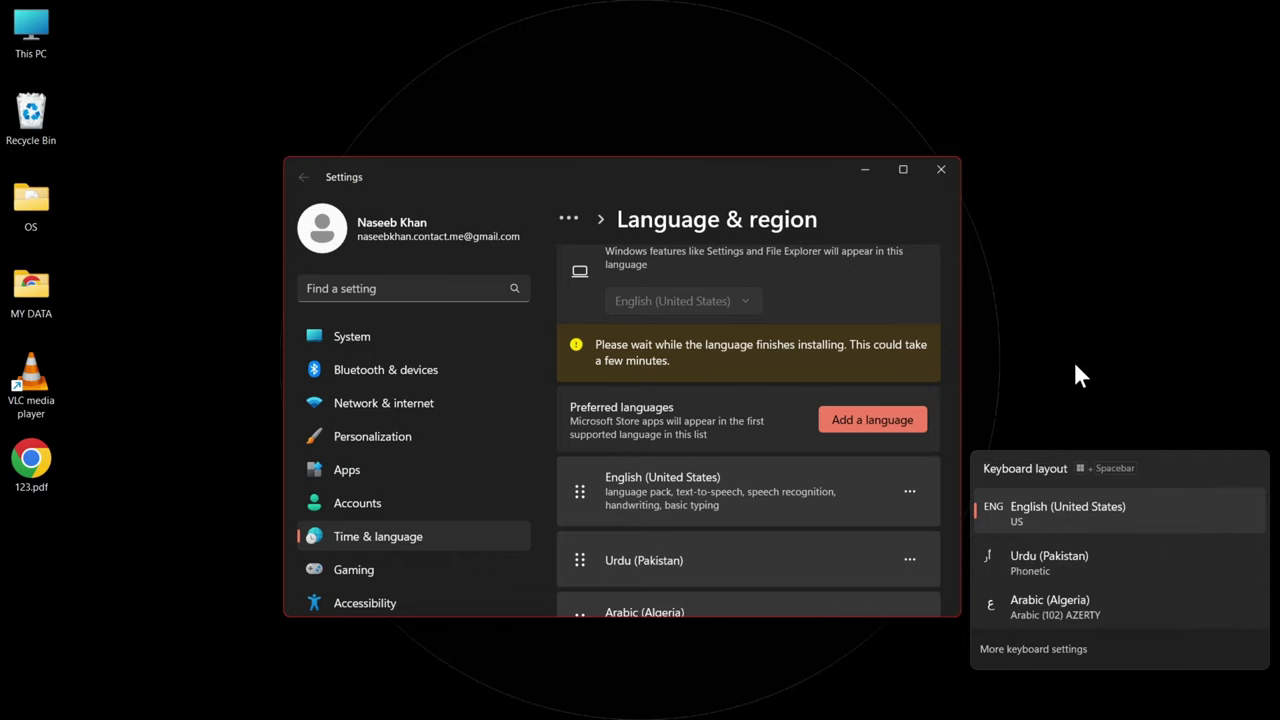
click(1100, 700)
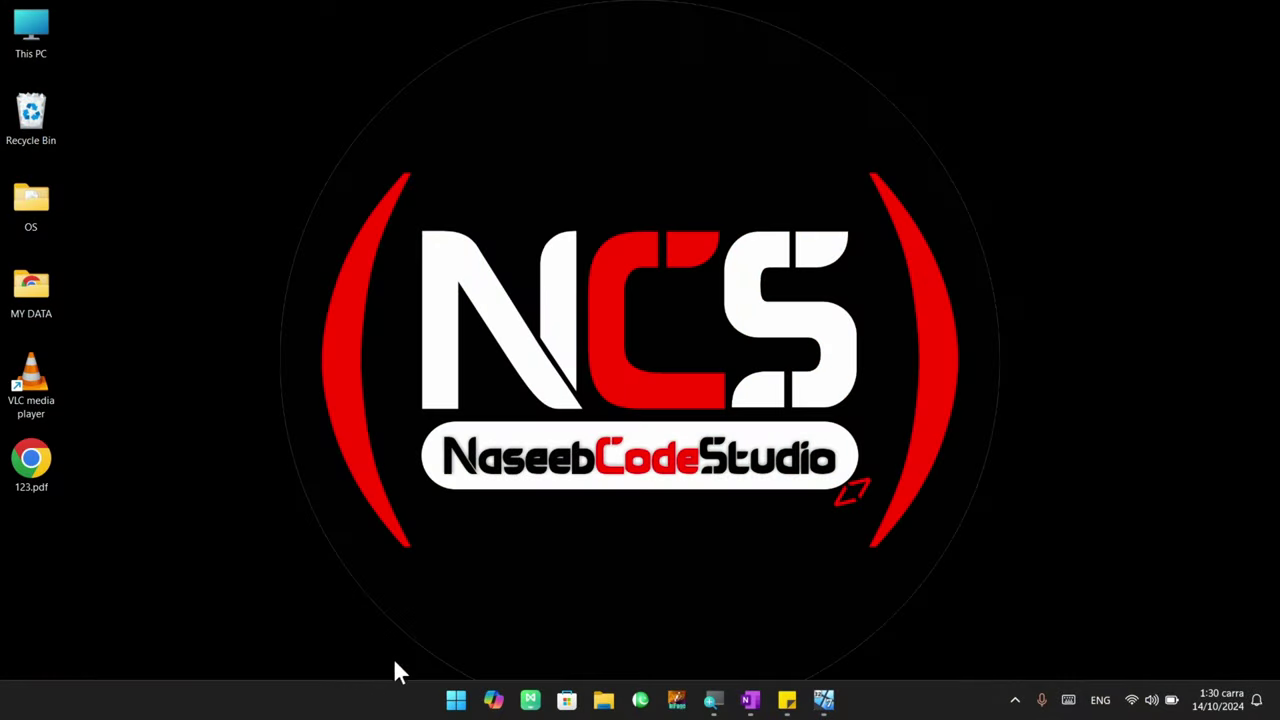
- Search for control panel, open it and bring up the Region settings
click(456, 700)
text(c)
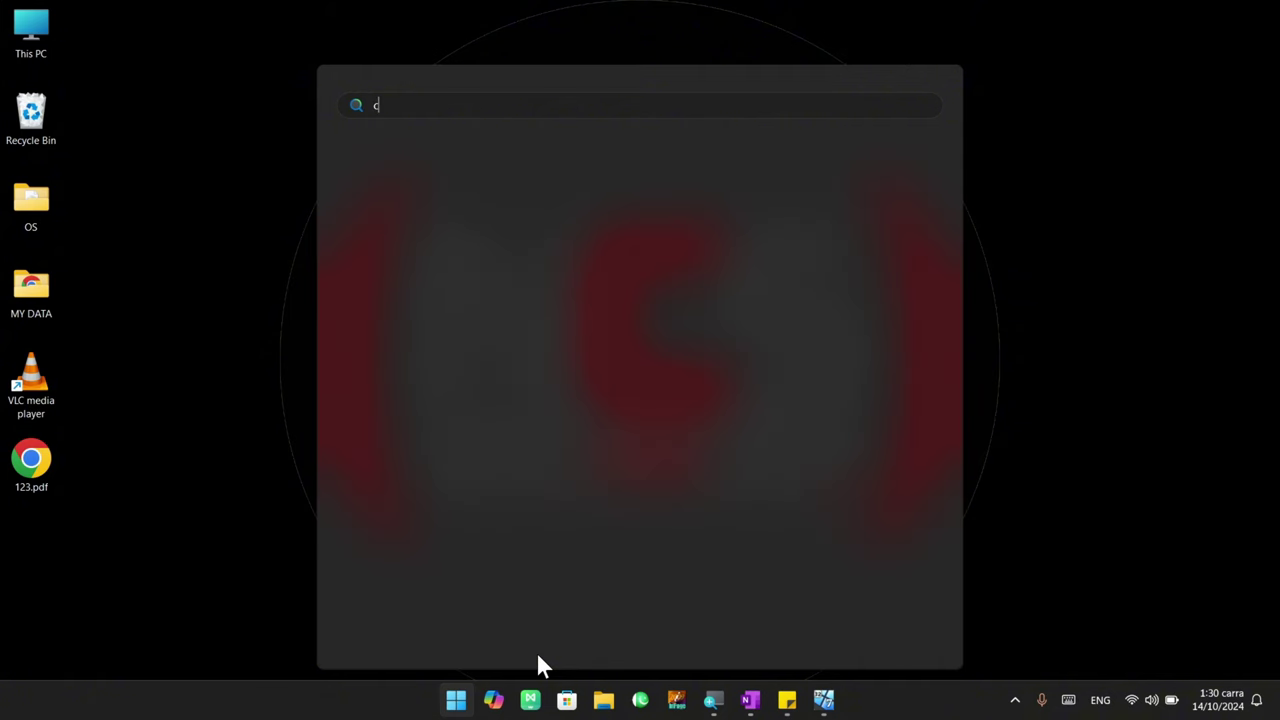
text(ontrol panel)
key(Return)
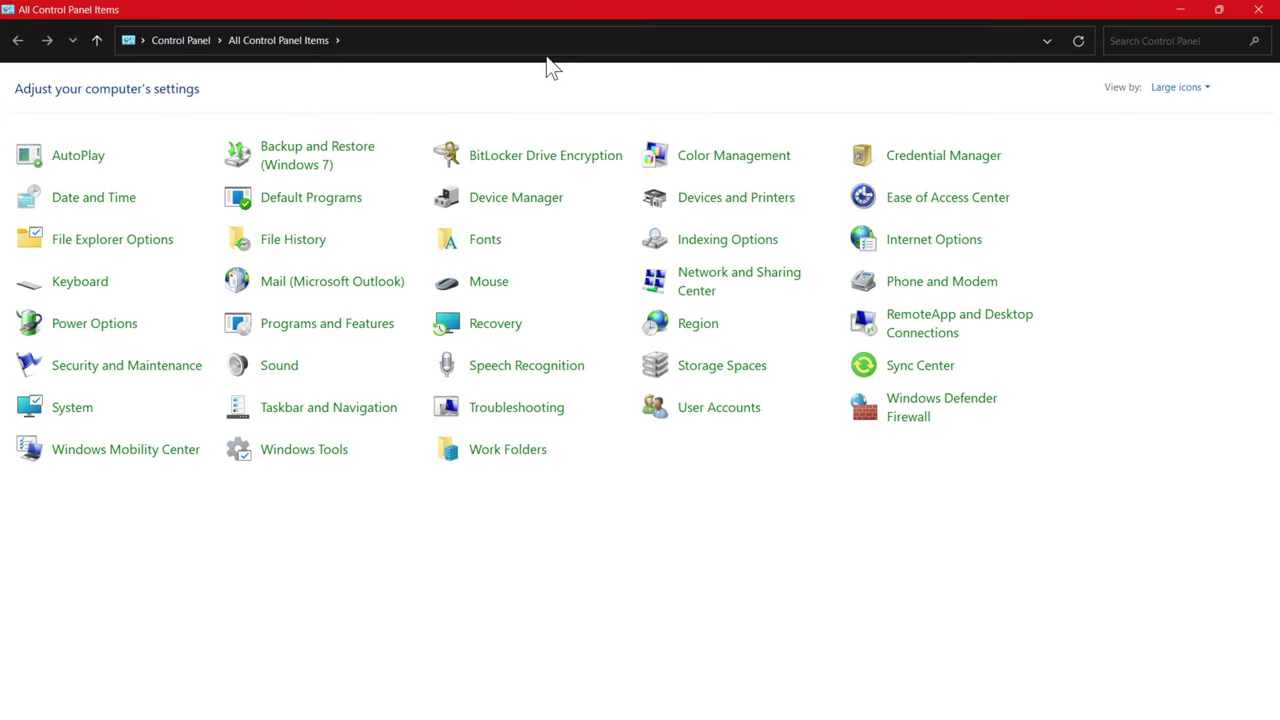
click(700, 323)
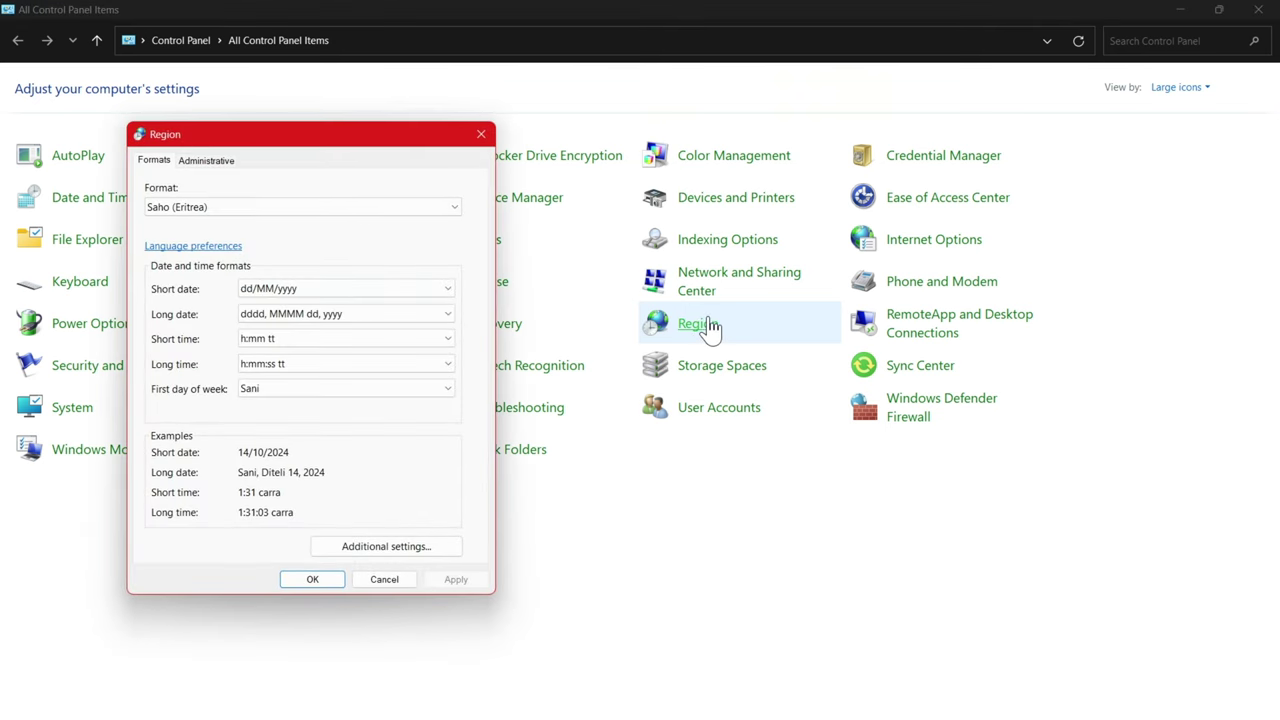
- Set the regional format to English (United States), apply it and close the Region settings
click(549, 198)
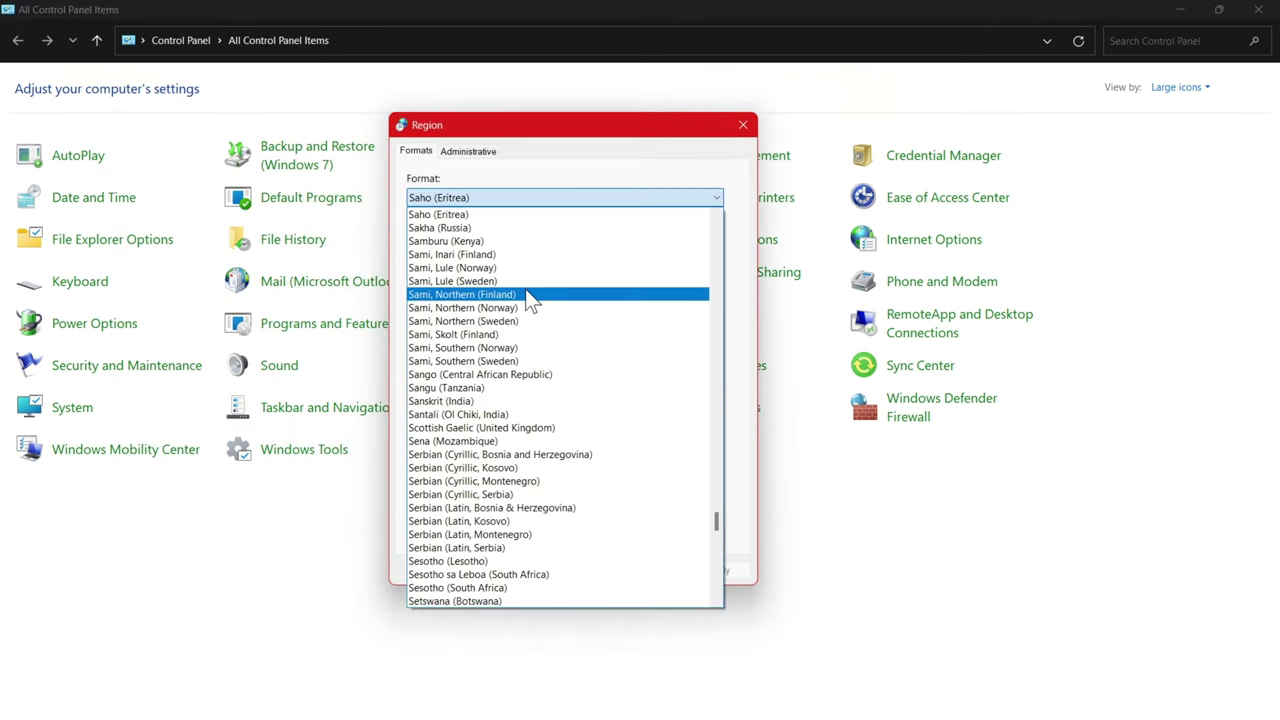
key(e)
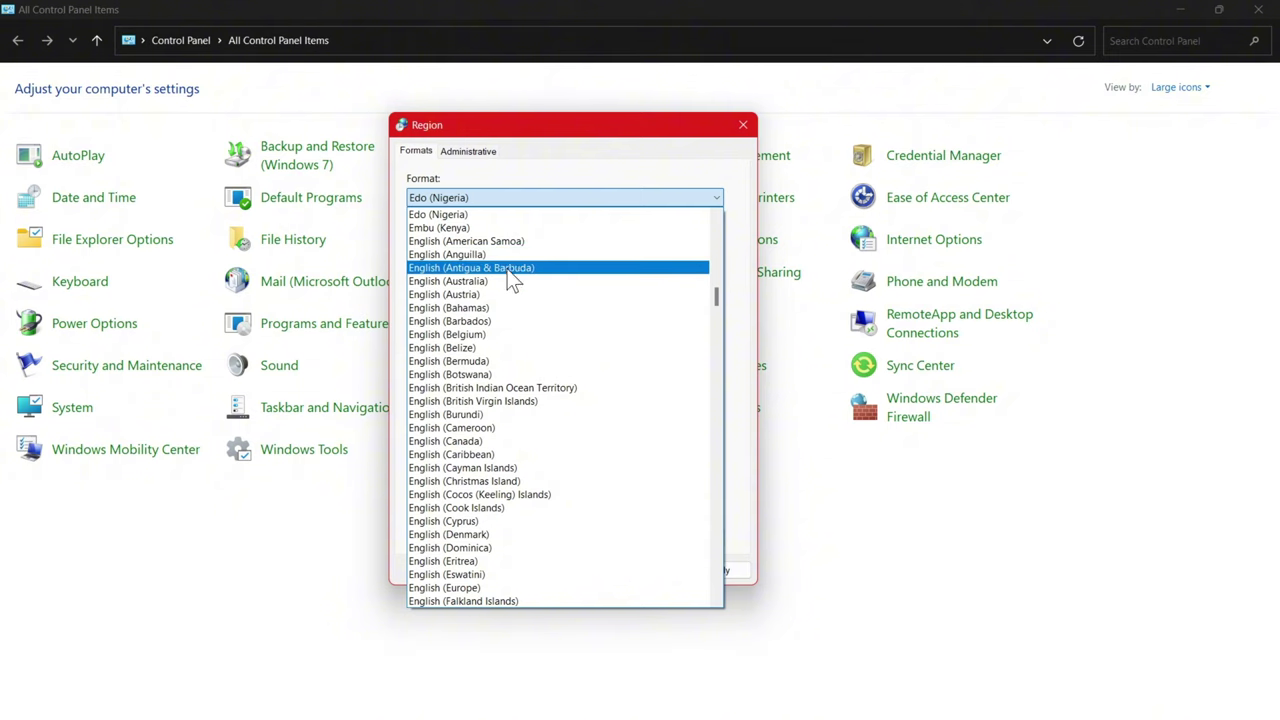
scroll(480, 292, up, 1)
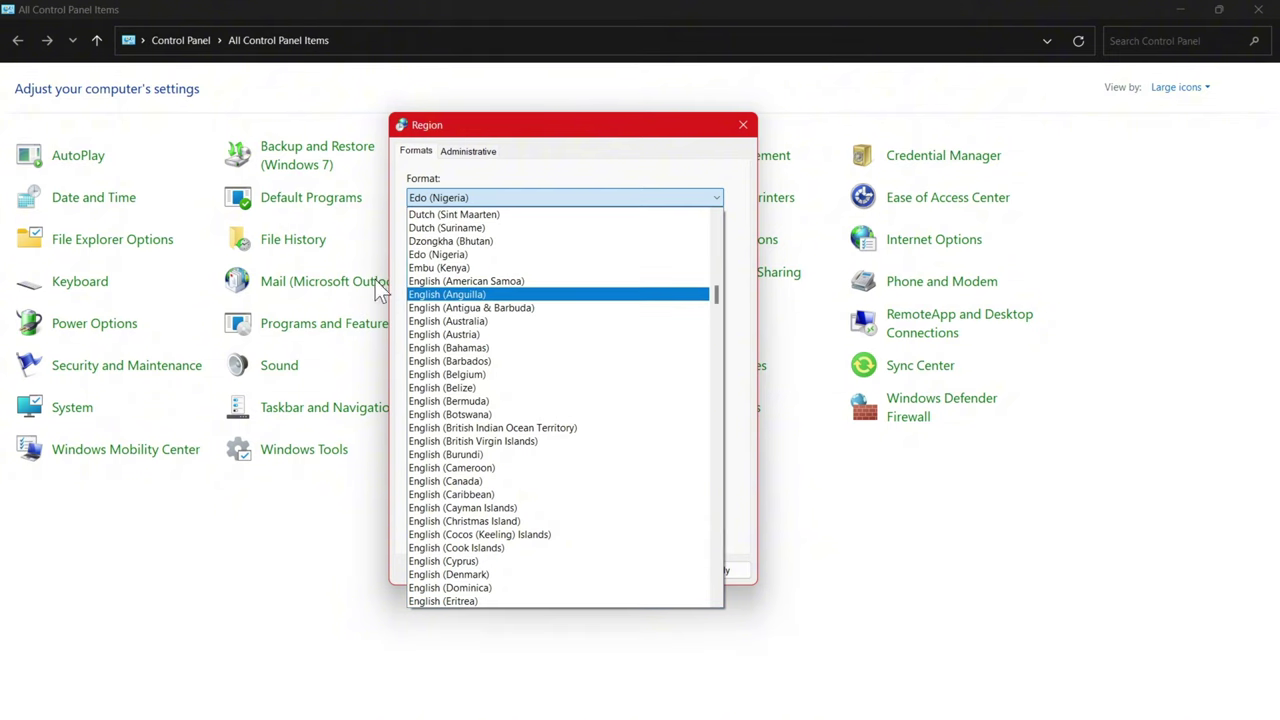
scroll(450, 510, down, 1)
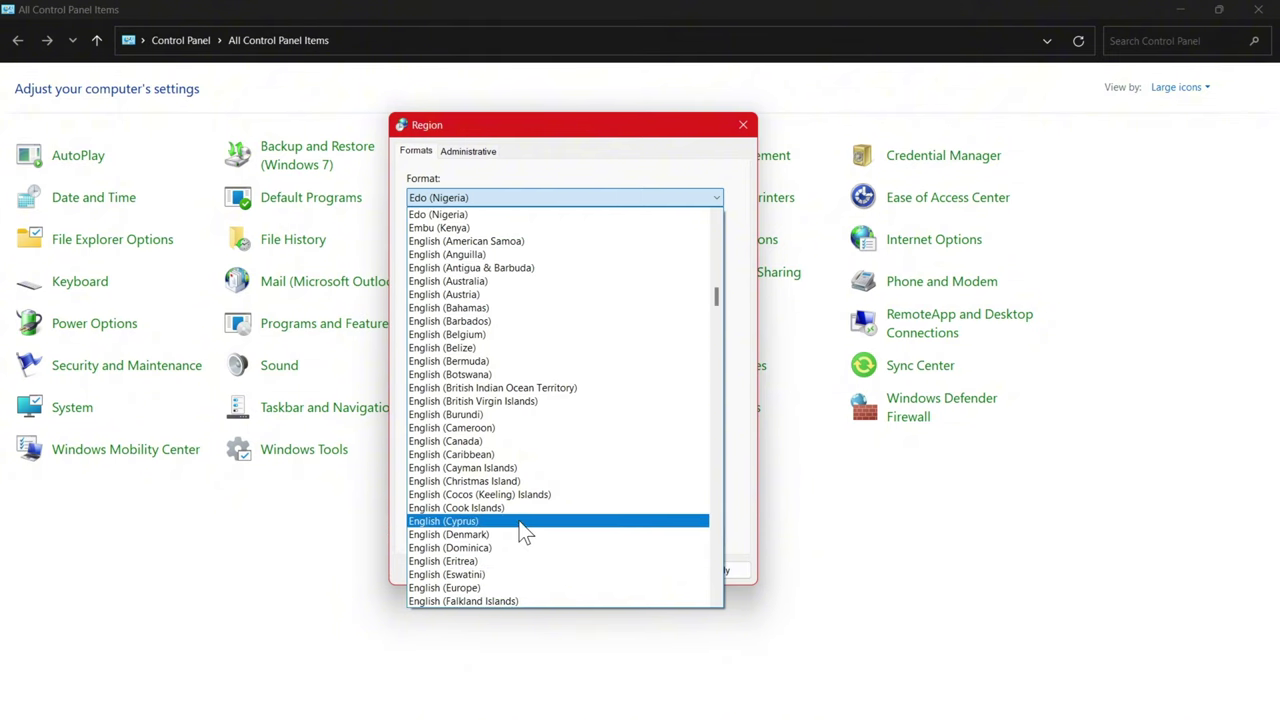
scroll(514, 477, up, 2)
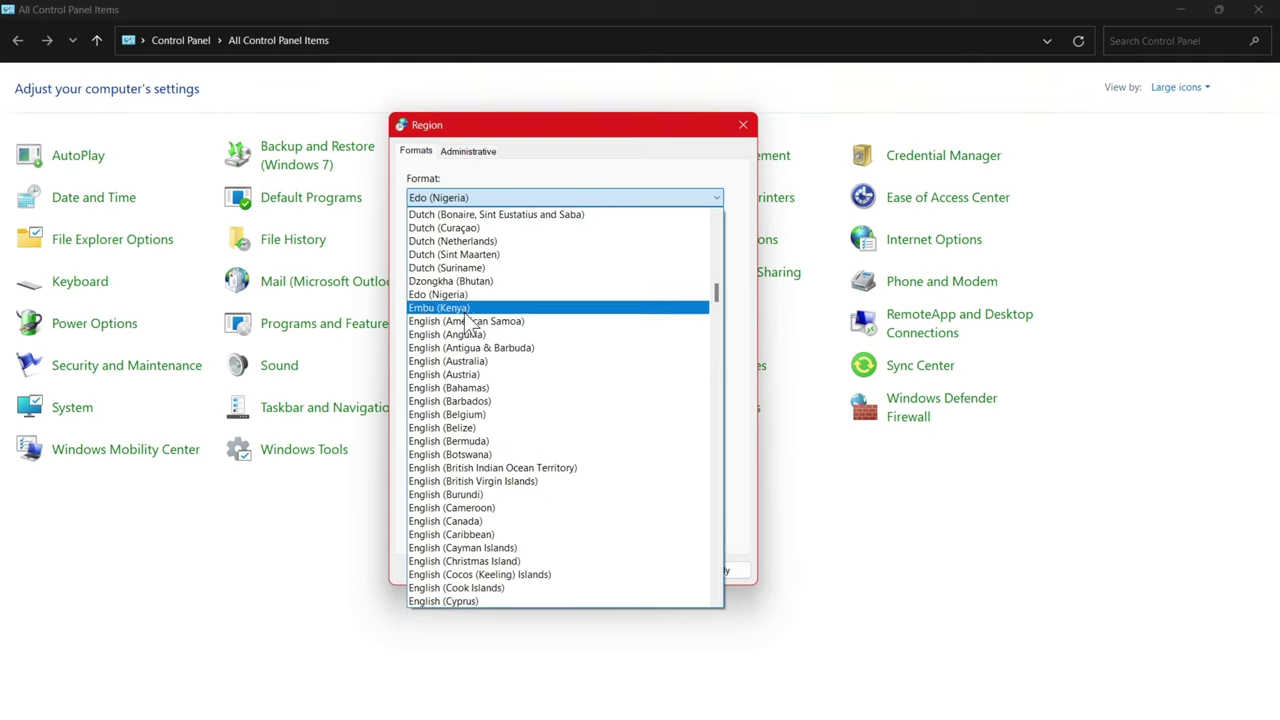
scroll(500, 440, down, 20)
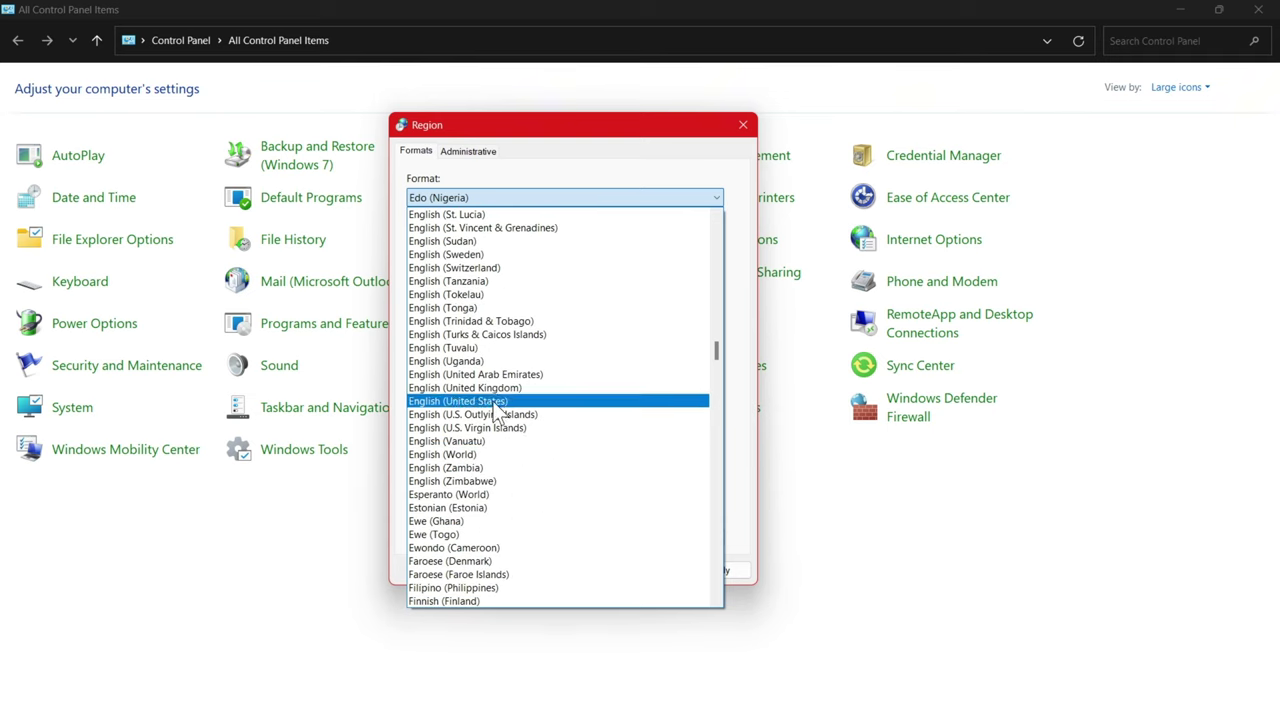
click(461, 401)
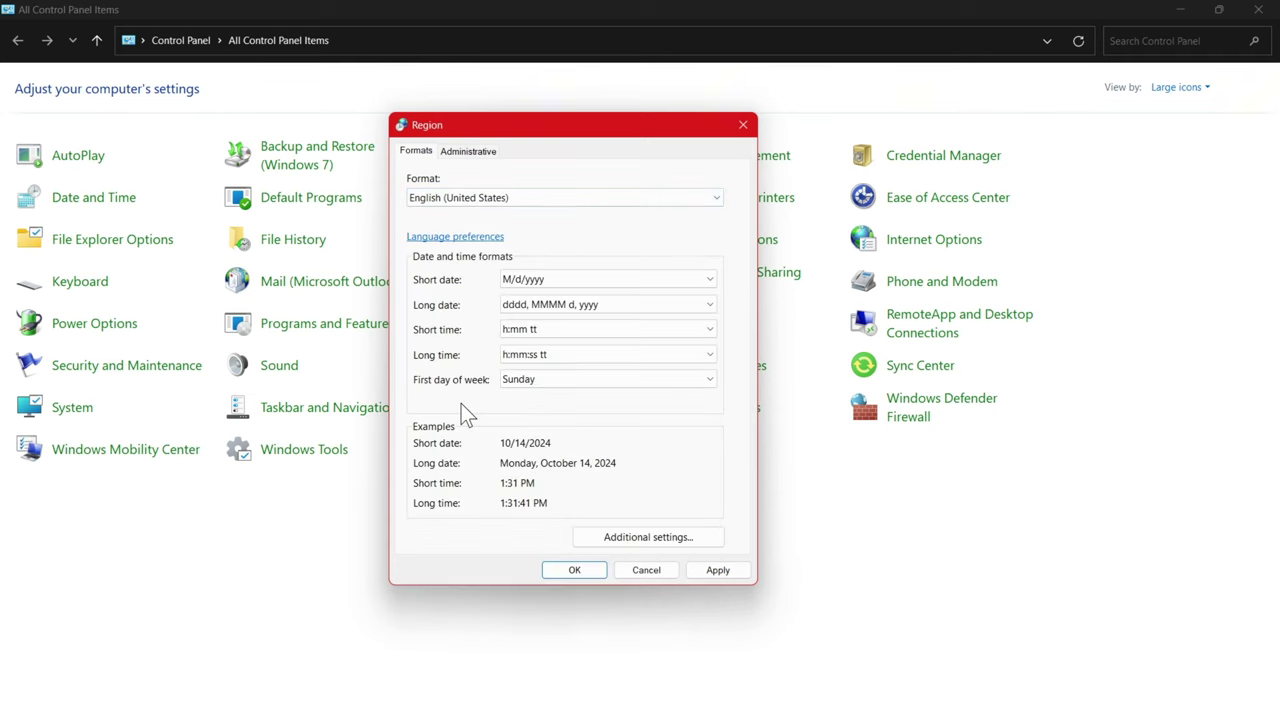
click(712, 566)
click(558, 569)
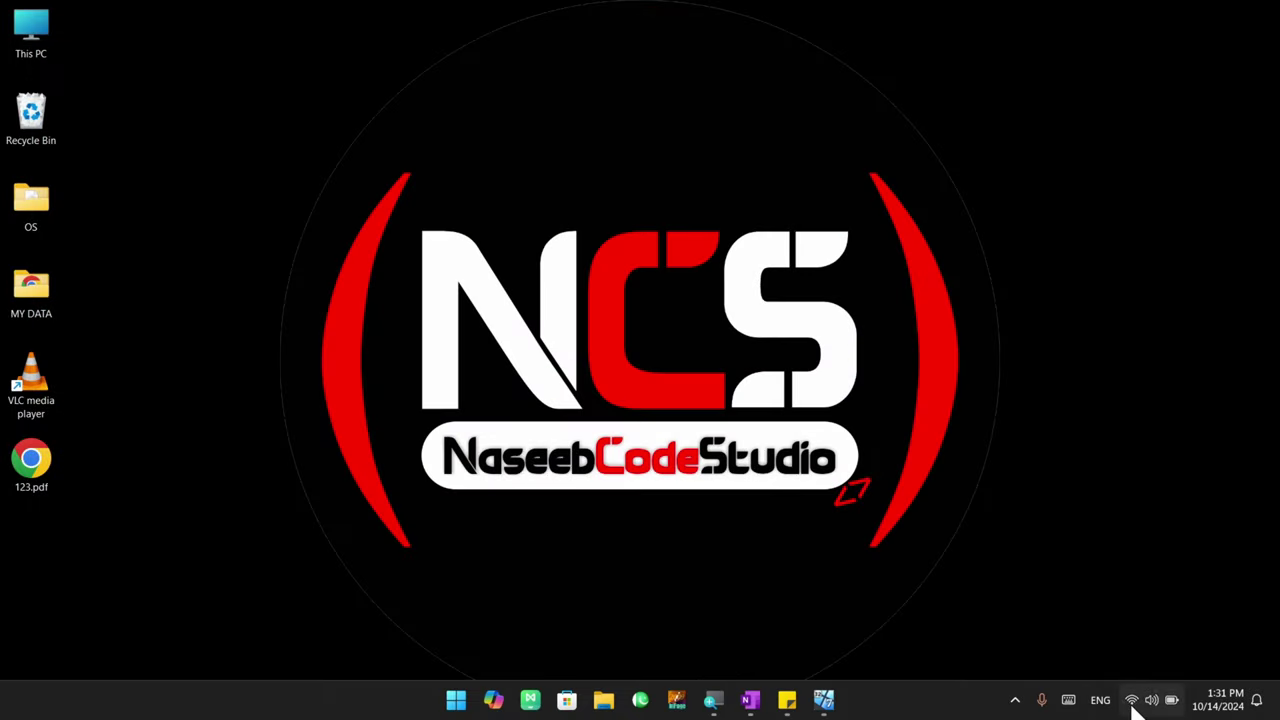
- Look over the quick settings and the keyboard layout list, and close both
click(1131, 700)
click(1108, 702)
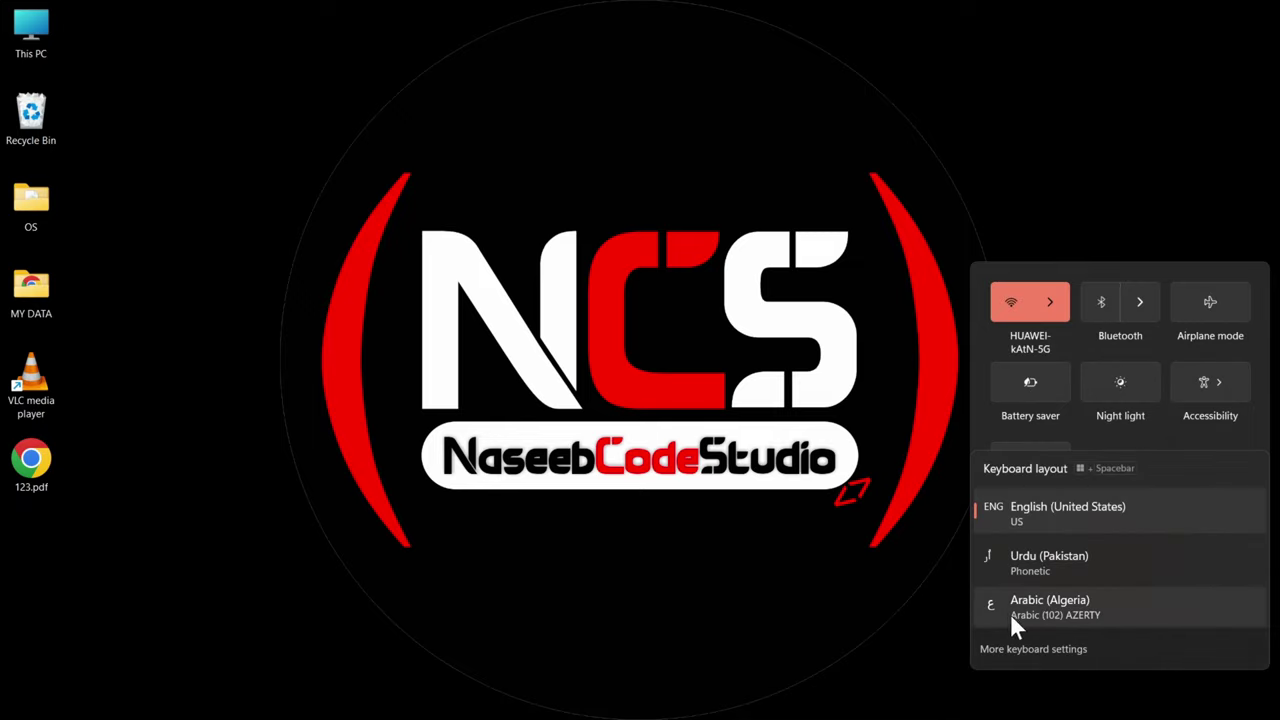
key(Escape)
key(Escape)
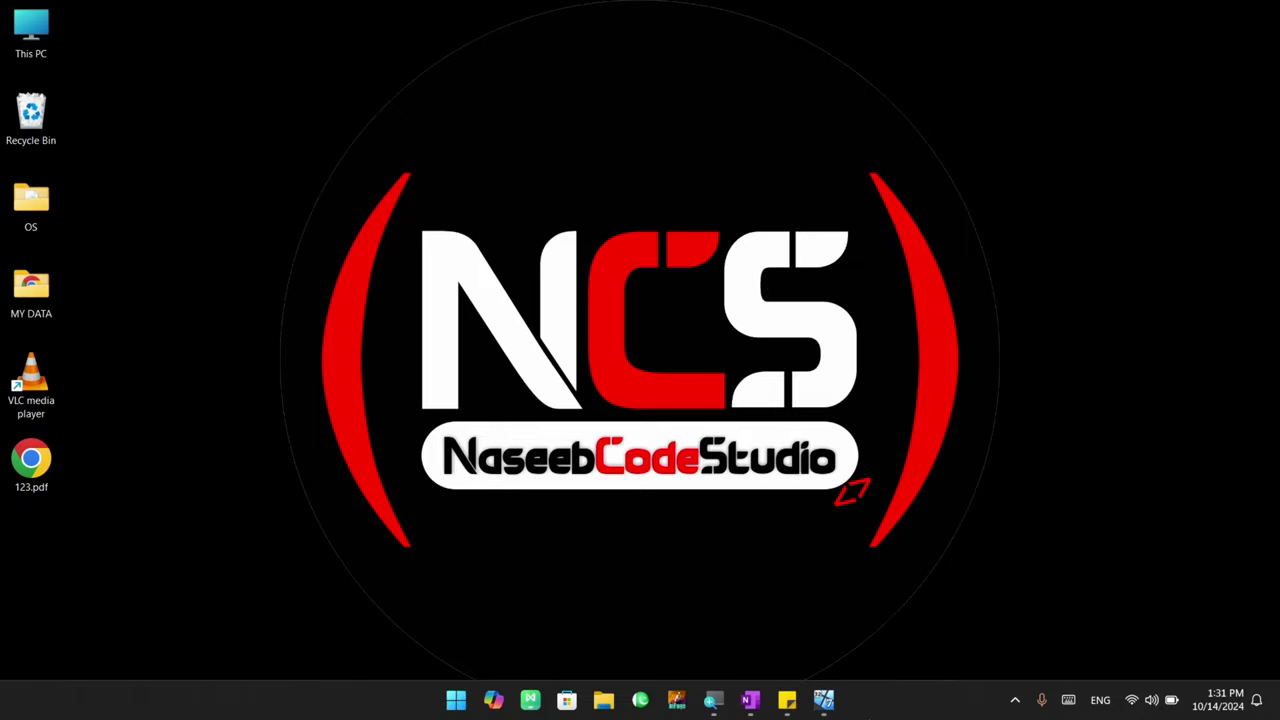
click(455, 704)
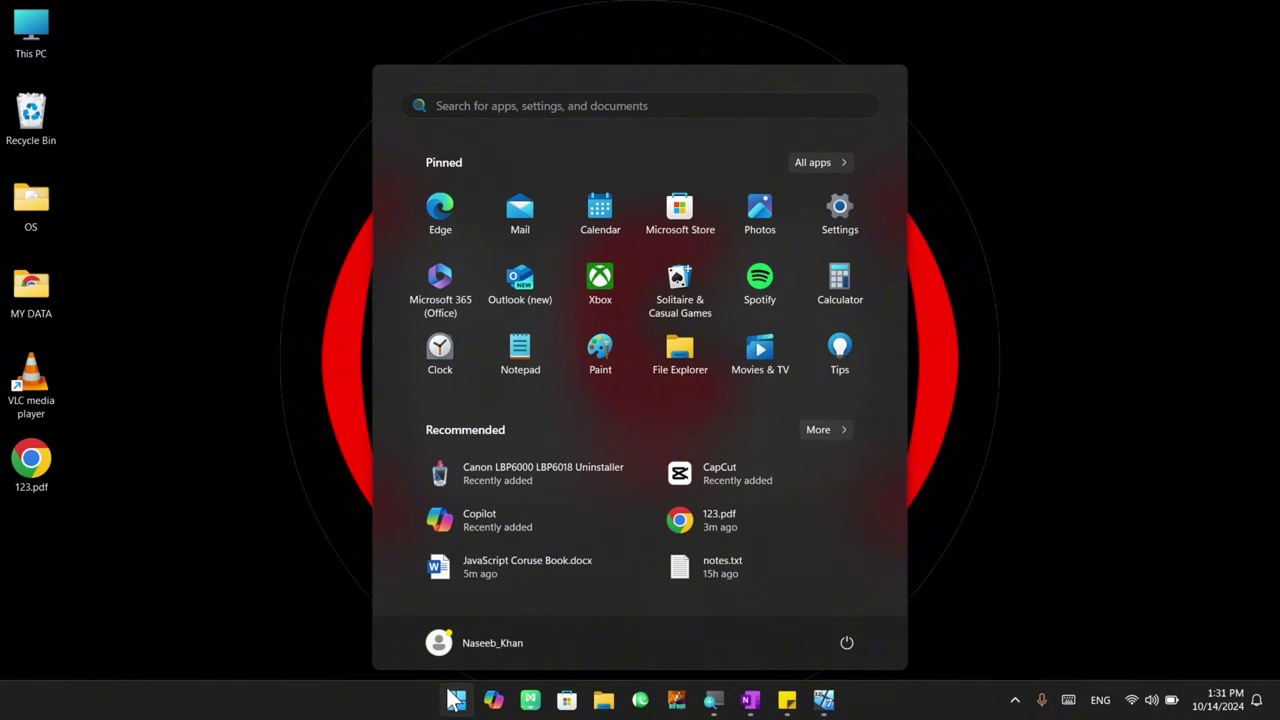
click(242, 416)
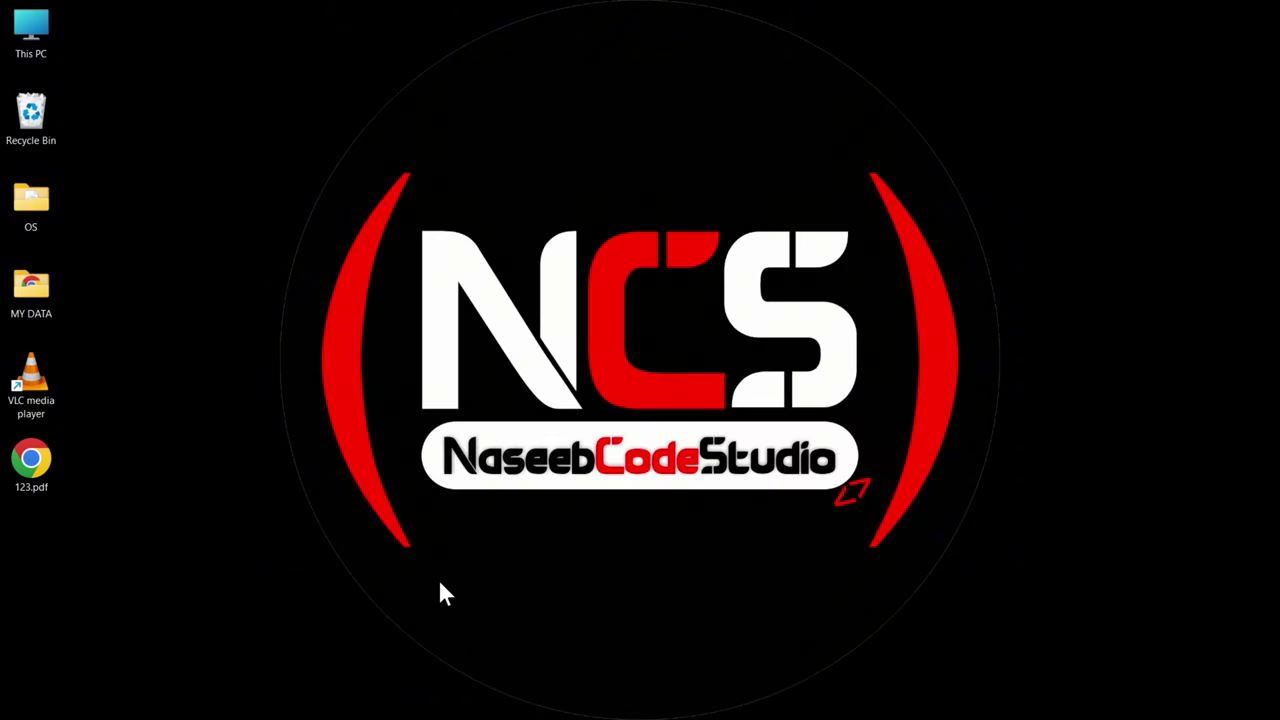